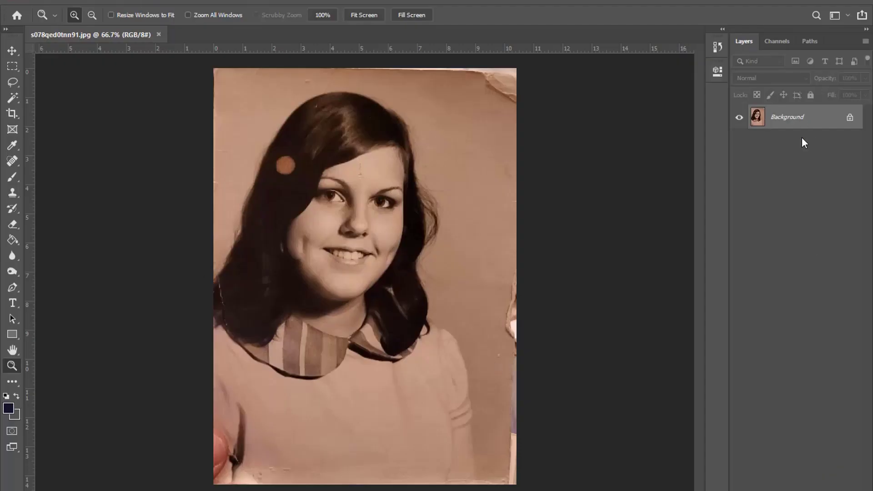
# - Duplicate the Background layer and ready a sized Clone Stamp brush at 100% view
pyautogui.moveTo(781, 118); pyautogui.dragTo(782, 456)
pyautogui.hotkey('ctrl', '1')
pyautogui.press('s')
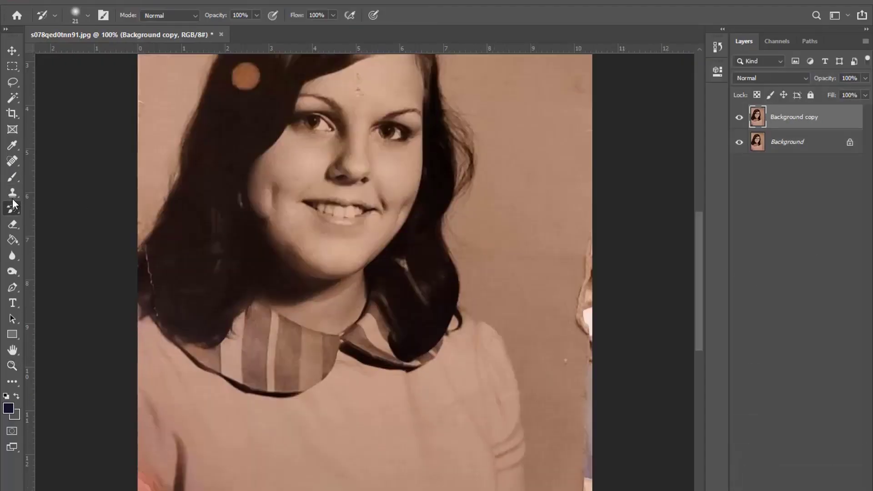
pyautogui.press(']')
pyautogui.press(']')
pyautogui.press(']')
pyautogui.scroll(-1, 569, 331)
pyautogui.scroll(-1, 569, 332)
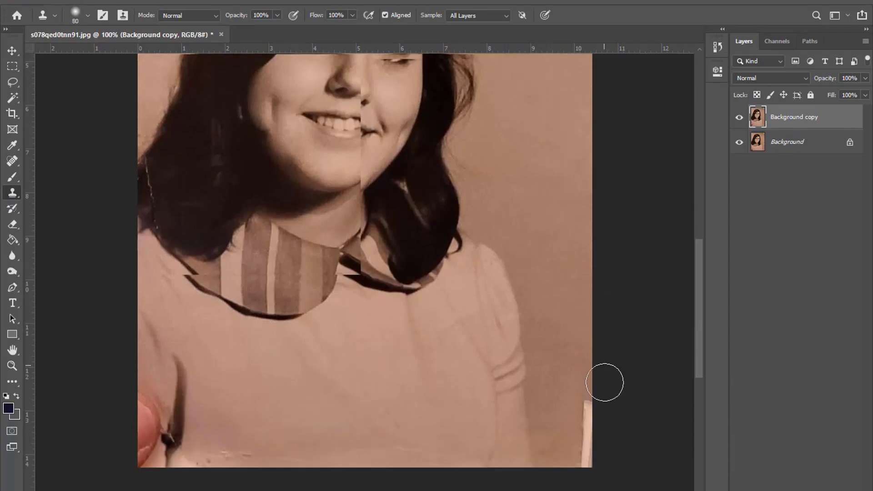
pyautogui.scroll(-2, 587, 346)
pyautogui.scroll(-2, 579, 312)
pyautogui.press('[')
pyautogui.press('[')
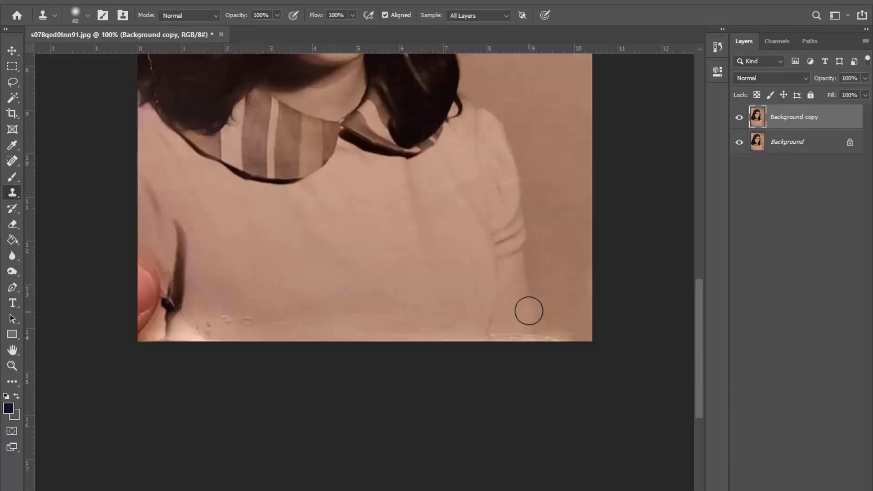
# - Clone away the bright streaks along the photo's bottom edge
pyautogui.hotkey('ctrl', '+')
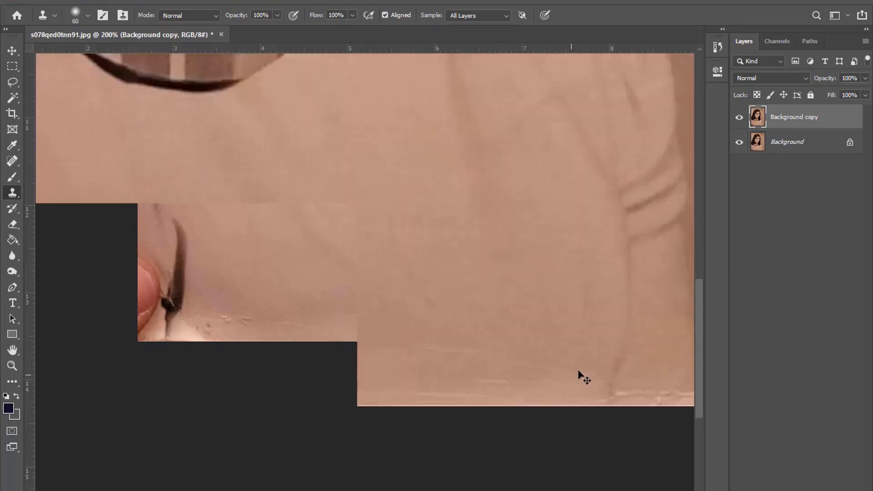
pyautogui.hscroll(10, 579, 376)
pyautogui.scroll(-1, 457, 288)
pyautogui.press('[')
pyautogui.press('[')
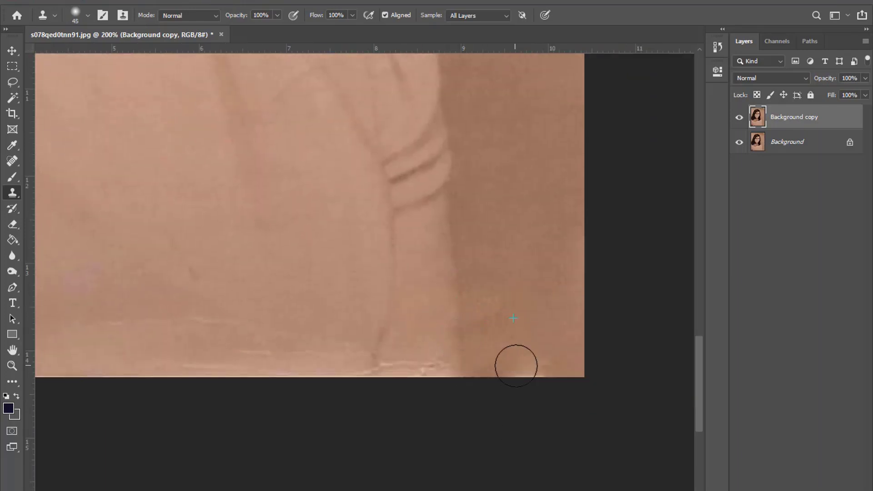
pyautogui.scroll(-2, 423, 341)
pyautogui.scroll(-2, 431, 314)
pyautogui.press('[')
pyautogui.press('[')
pyautogui.press('[')
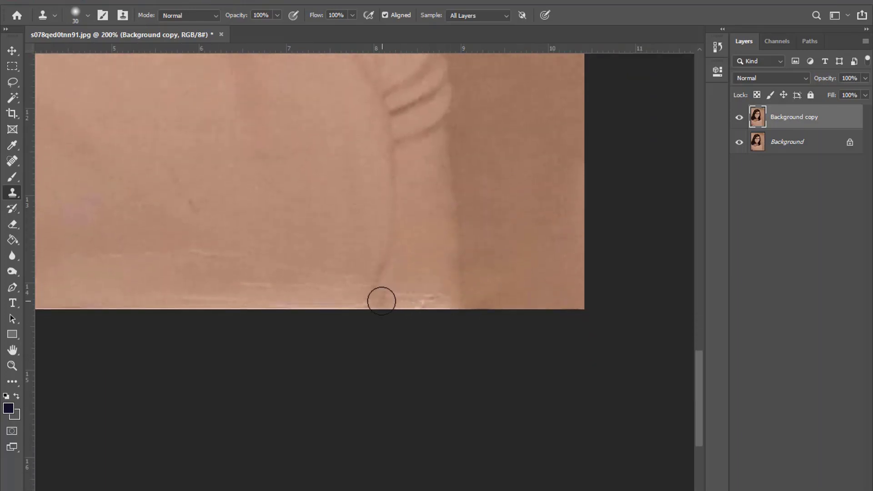
pyautogui.moveTo(382, 298); pyautogui.dragTo(418, 314)
# - Clone over the remaining blemishes along the lower-left bottom edge at 200% zoom
pyautogui.hotkey('ctrl', '-')
pyautogui.press(']')
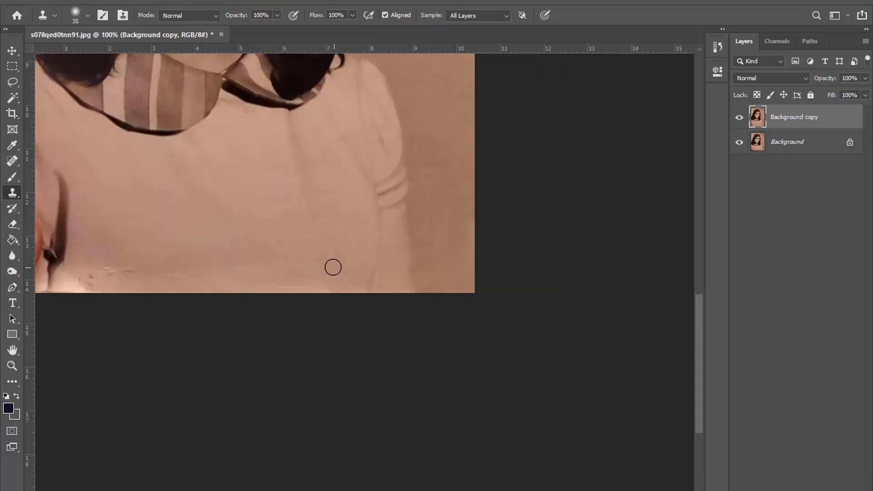
pyautogui.hotkey('ctrl', '+')
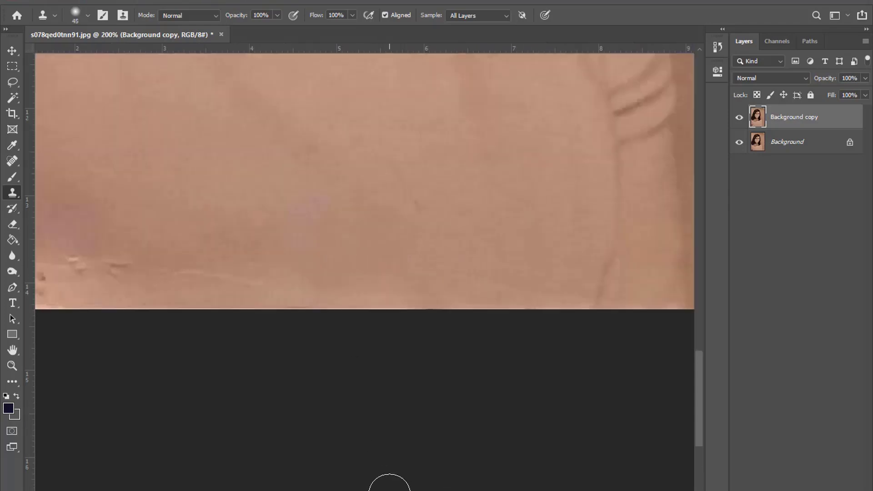
pyautogui.hscroll(-5, 387, 455)
pyautogui.scroll(2, 349, 414)
pyautogui.scroll(-1, 423, 246)
pyautogui.hotkey('ctrl', '-')
pyautogui.press('[')
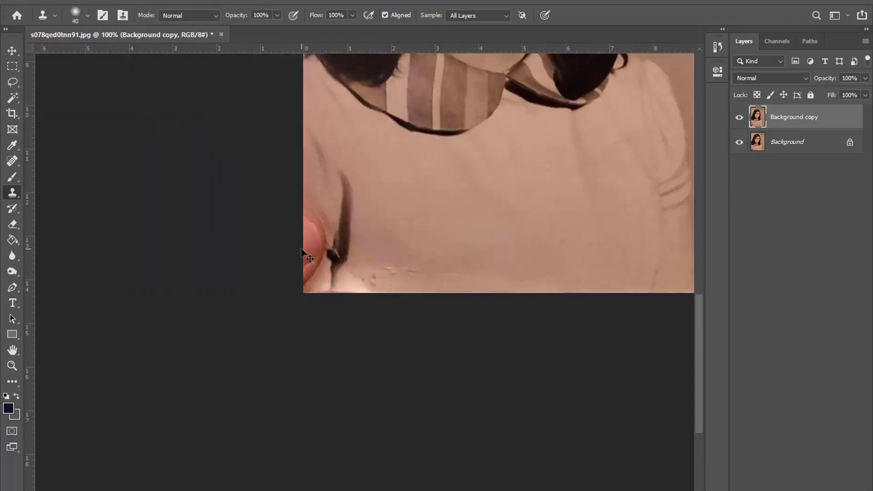
pyautogui.hotkey('ctrl', '+')
pyautogui.press(']')
pyautogui.moveTo(363, 232)
pyautogui.mouseDown()
pyautogui.moveTo(381, 289)
pyautogui.moveTo(491, 293)
pyautogui.moveTo(367, 222)
pyautogui.mouseUp()
# - Paint out the finger and its line in the lower-left corner
pyautogui.scroll(1, 366, 223)
pyautogui.press('[')
pyautogui.press('[')
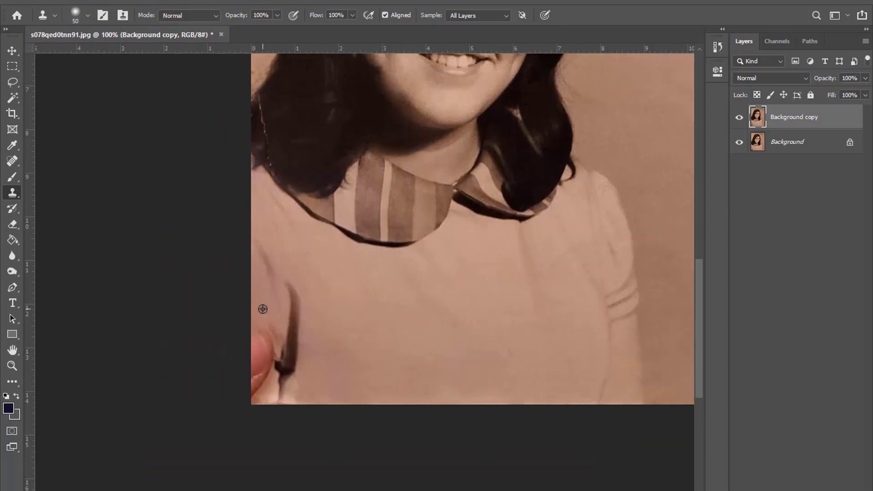
pyautogui.moveTo(264, 351); pyautogui.dragTo(256, 400)
pyautogui.moveTo(293, 286); pyautogui.dragTo(289, 377)
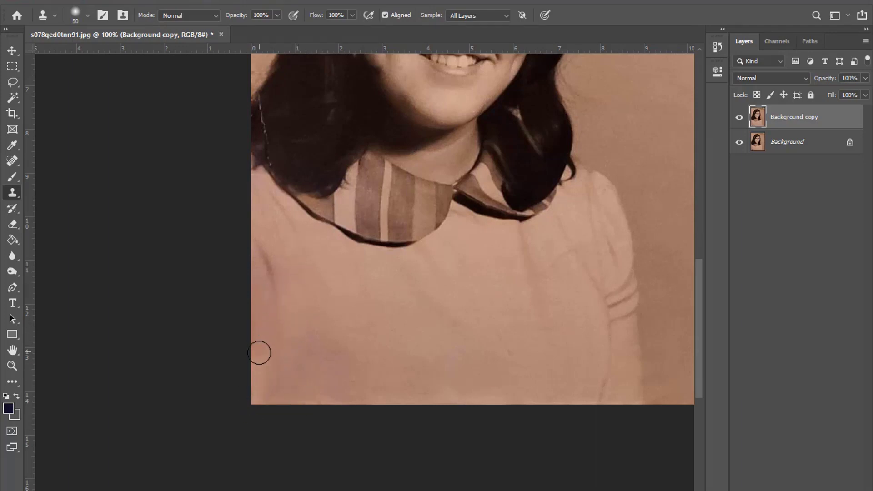
# - Clone away the orange spot in the hair
pyautogui.scroll(5, 404, 362)
pyautogui.hotkey('ctrl', '+')
pyautogui.scroll(1, 446, 285)
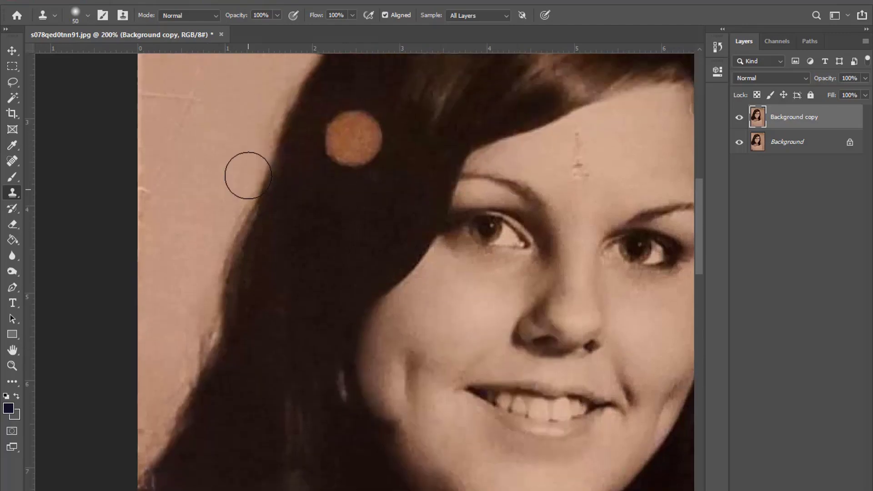
pyautogui.press(']')
pyautogui.moveTo(361, 244); pyautogui.dragTo(351, 167)
pyautogui.scroll(2, 329, 220)
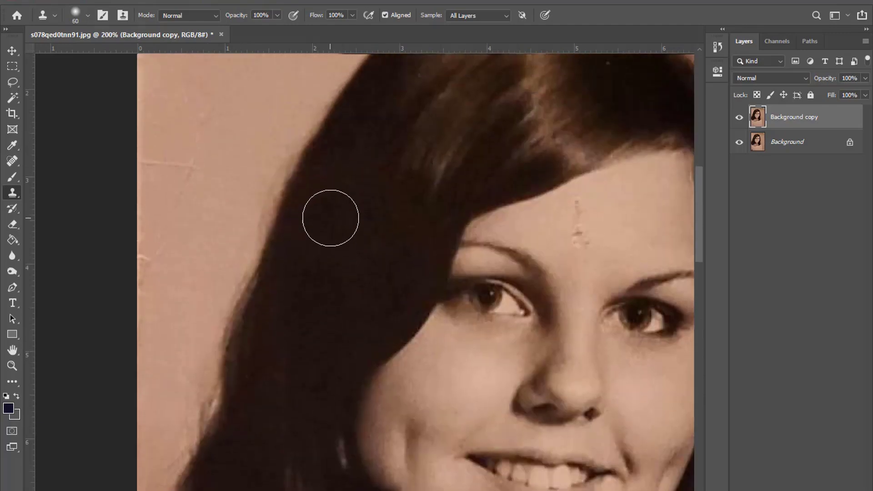
pyautogui.scroll(1, 331, 217)
pyautogui.press('[')
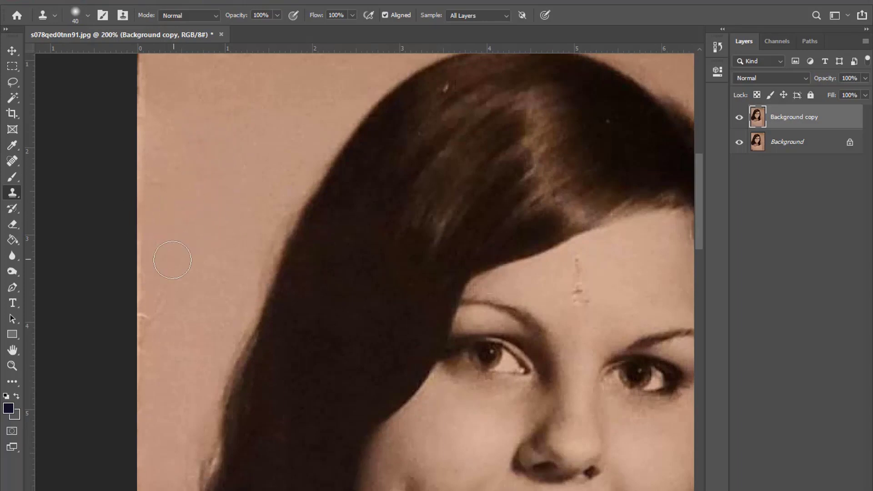
# - Clean up the torn top-right corner and top edge
pyautogui.scroll(3, 396, 236)
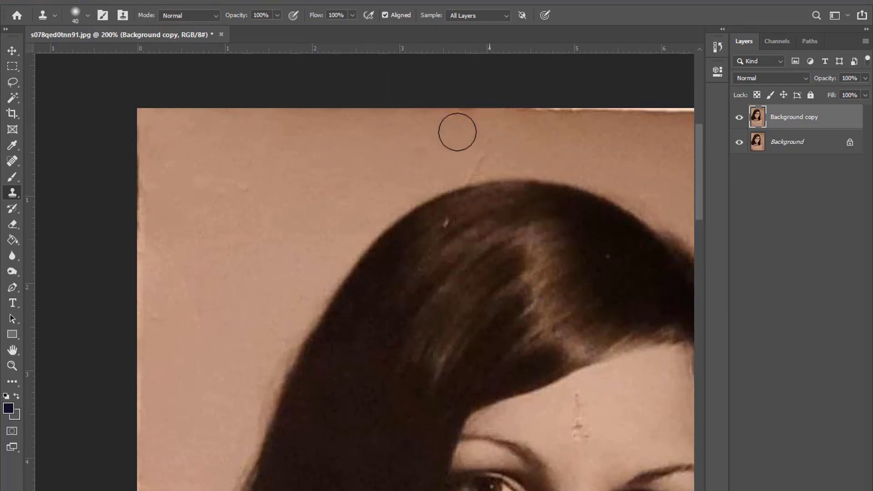
pyautogui.hscroll(2, 389, 133)
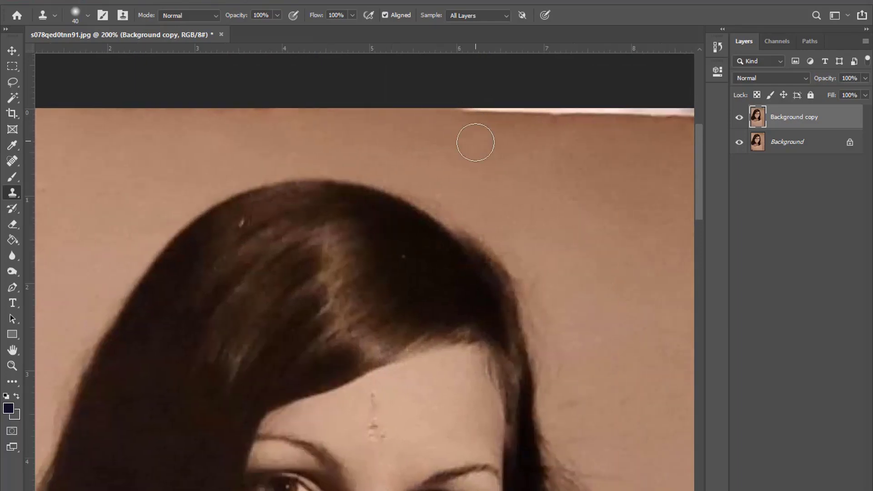
pyautogui.hscroll(3, 548, 303)
pyautogui.scroll(-1, 547, 303)
pyautogui.scroll(-1, 534, 341)
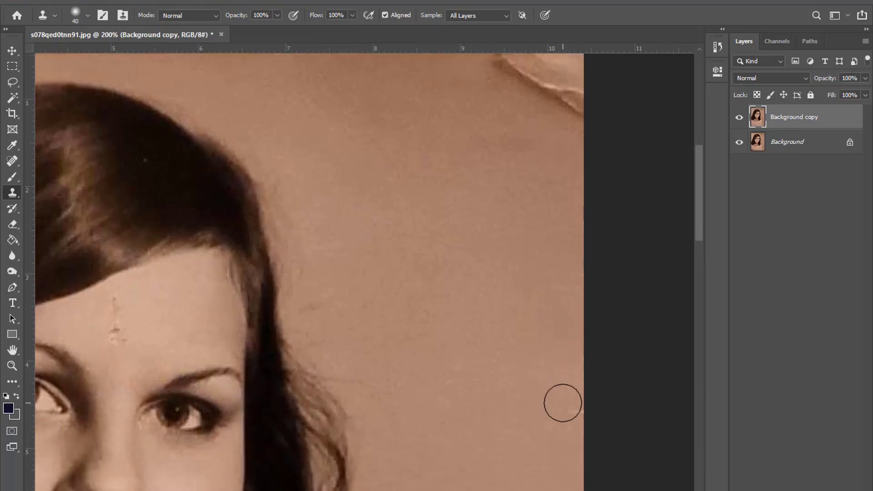
pyautogui.scroll(2, 561, 402)
pyautogui.moveTo(575, 202)
pyautogui.mouseDown()
pyautogui.moveTo(568, 107)
pyautogui.moveTo(511, 144)
pyautogui.moveTo(599, 113)
pyautogui.mouseUp()
# - Check the lower face and hair up close, then fit the whole photo in view
pyautogui.press(']')
pyautogui.press(']')
pyautogui.press(']')
pyautogui.hotkey('ctrl', '-')
pyautogui.scroll(-3, 542, 151)
pyautogui.hscroll(-1, 545, 149)
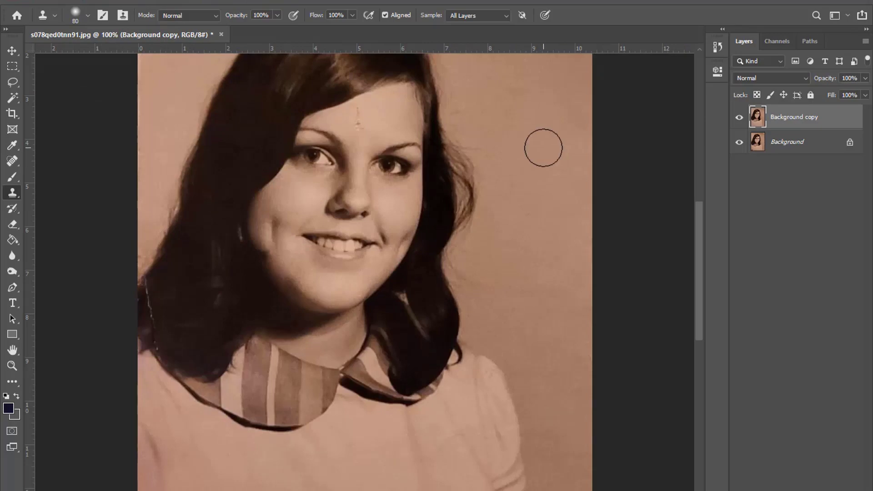
pyautogui.hotkey('ctrl', '+')
pyautogui.press('[')
pyautogui.press('[')
pyautogui.press('[')
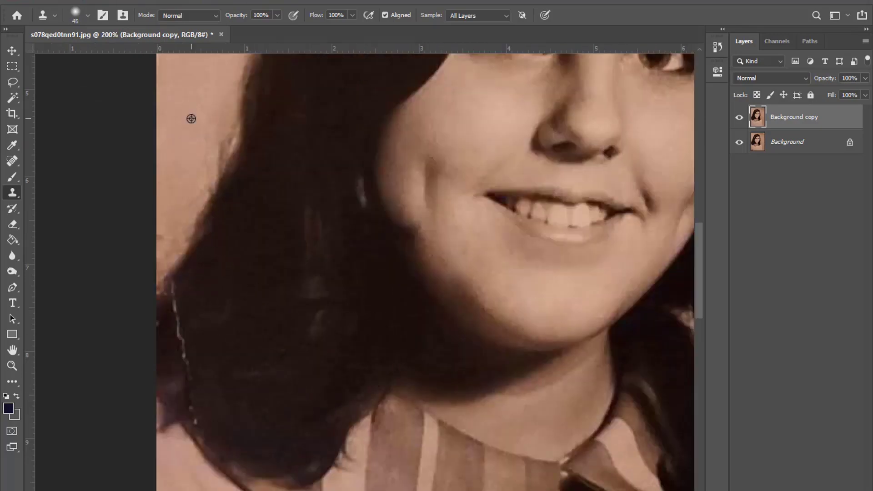
pyautogui.scroll(-1, 164, 237)
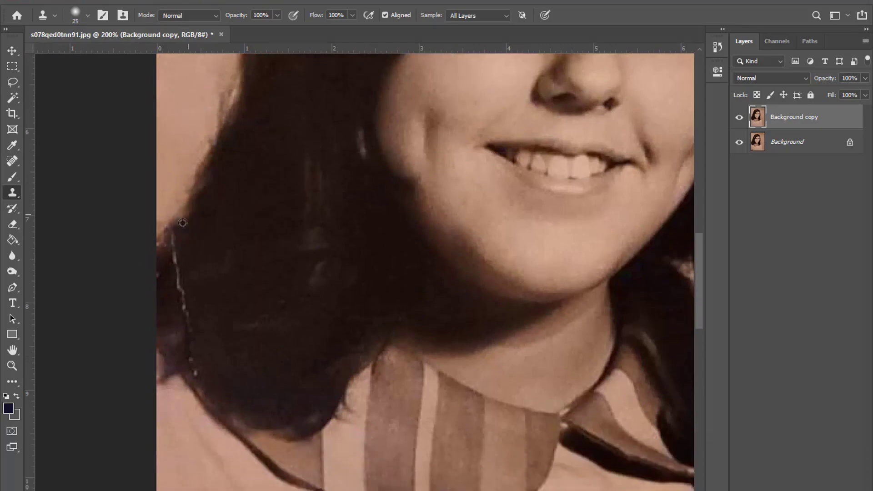
pyautogui.scroll(-1, 180, 236)
pyautogui.scroll(-1, 203, 248)
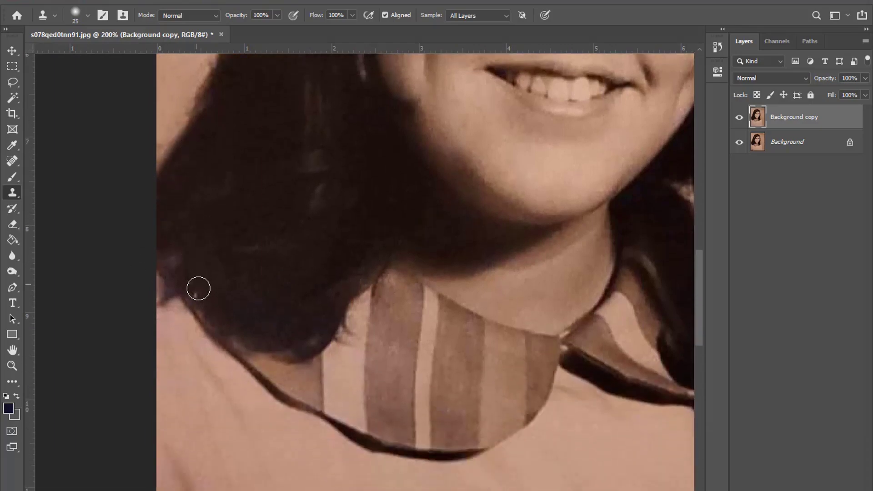
pyautogui.hotkey('ctrl', '-')
pyautogui.hotkey('ctrl', '-')
# - Copy the cleaned photo to a new layer and apply High Pass at radius 4
pyautogui.hotkey('ctrl', 'j')
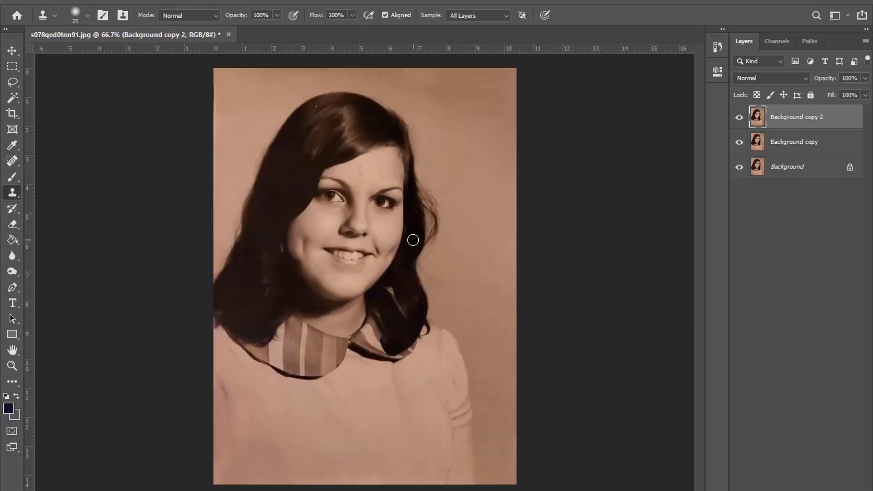
pyautogui.click(182, 2)
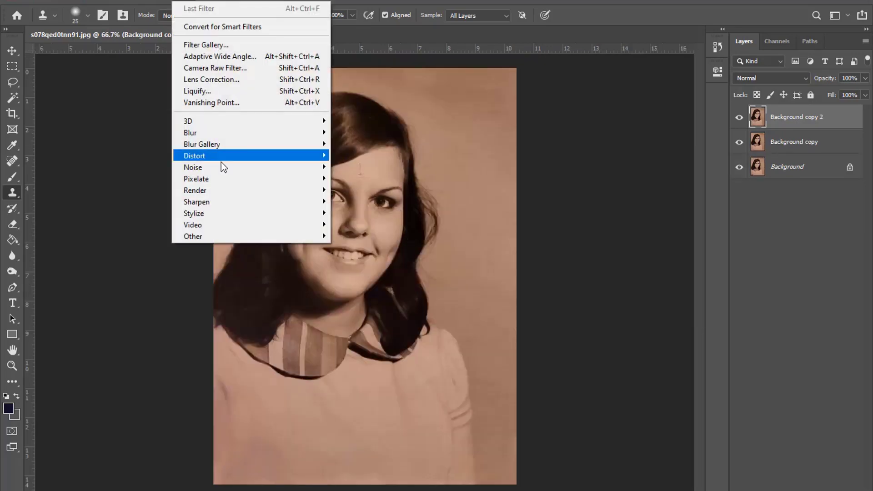
pyautogui.click(359, 248)
pyautogui.moveTo(386, 272); pyautogui.dragTo(369, 271)
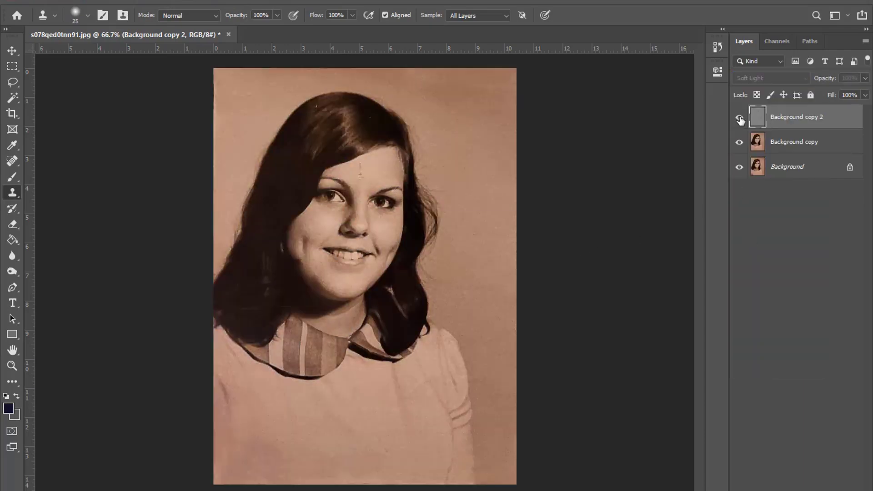
pyautogui.hotkey('ctrl', '1')
pyautogui.click(73, 3)
# - Delete the Background copy layer and crop-extend the canvas evenly around the photo
pyautogui.click(102, 82)
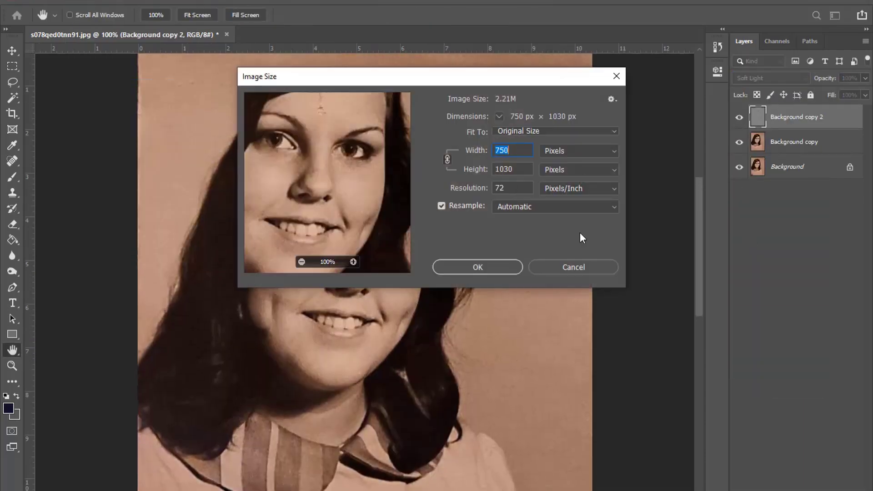
pyautogui.moveTo(782, 143); pyautogui.dragTo(645, 353)
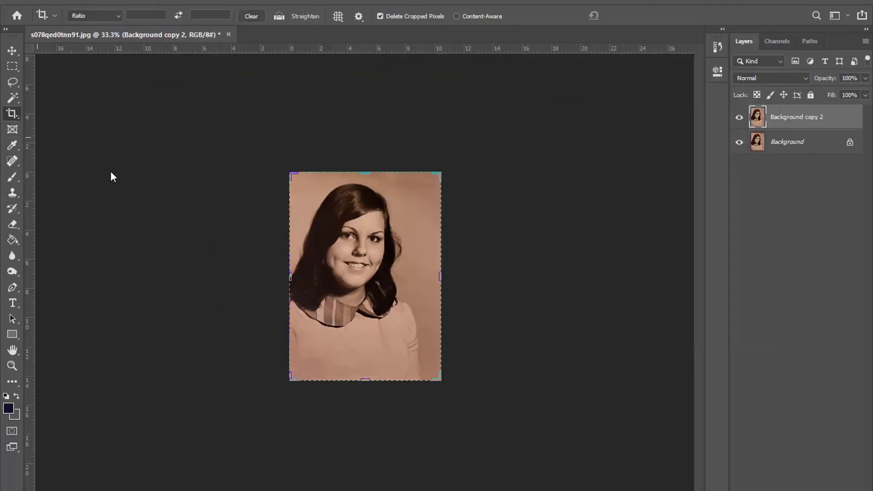
pyautogui.moveTo(445, 383); pyautogui.dragTo(512, 469)
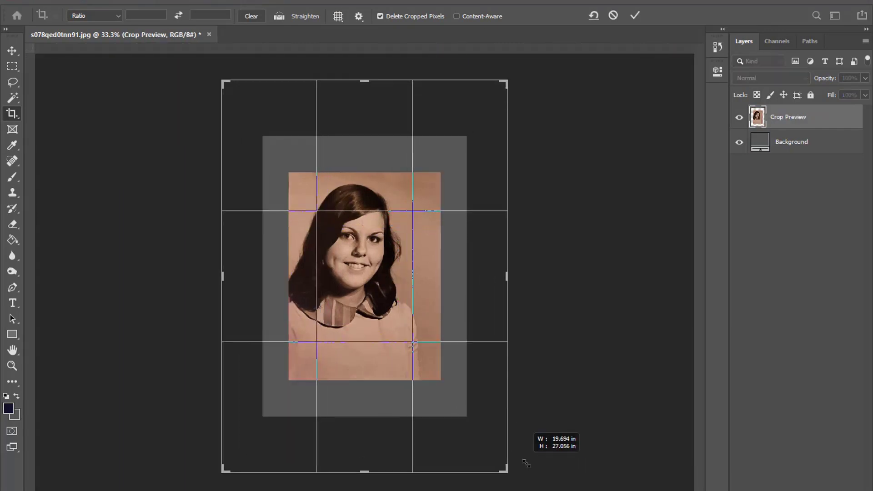
pyautogui.press('Return')
# - Convert the layer to a smart object and scale it up toward the canvas edges
pyautogui.rightClick(797, 119)
pyautogui.click(710, 162)
pyautogui.hotkey('ctrl', 't')
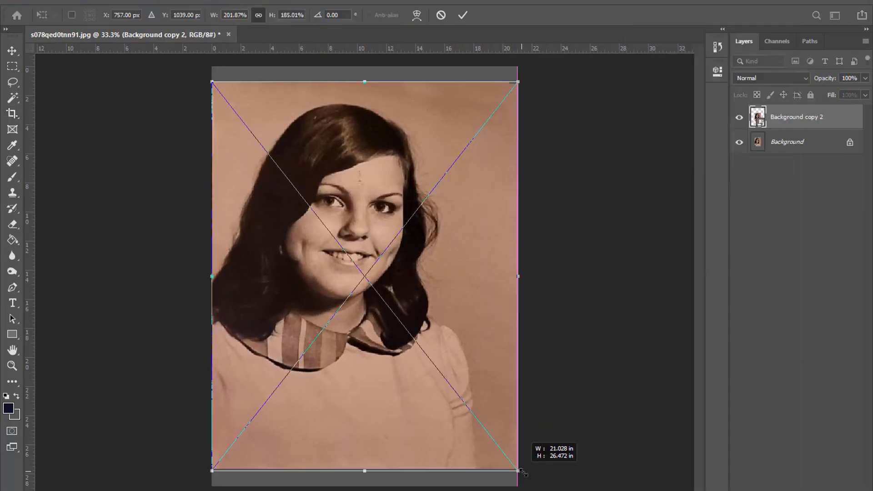
pyautogui.moveTo(443, 385); pyautogui.dragTo(513, 460)
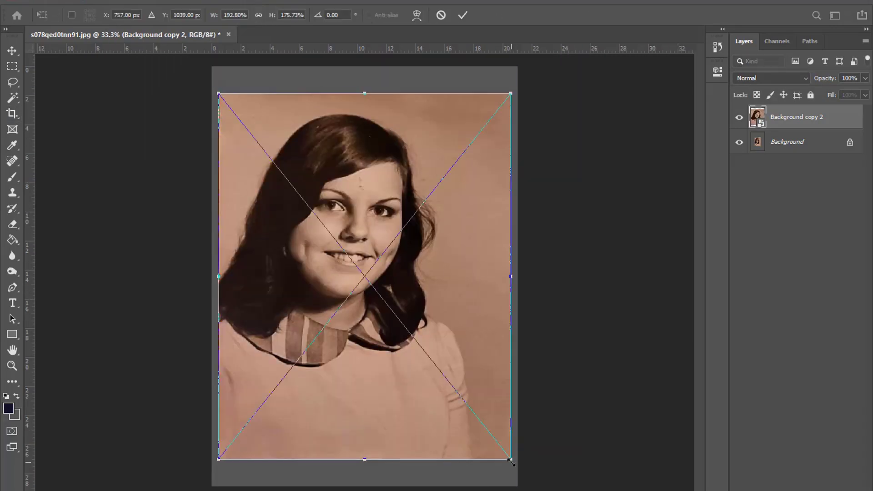
pyautogui.moveTo(513, 461); pyautogui.dragTo(514, 466)
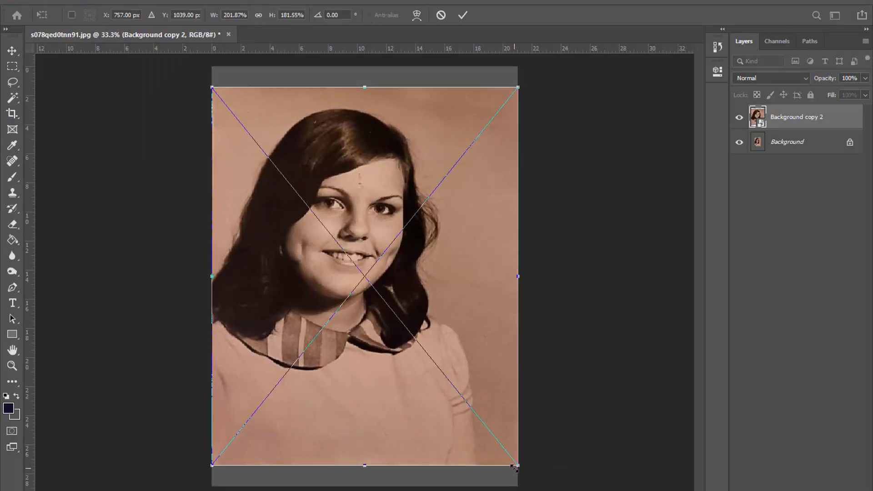
pyautogui.press('Return')
pyautogui.press('c')
pyautogui.hotkey('ctrl', '-')
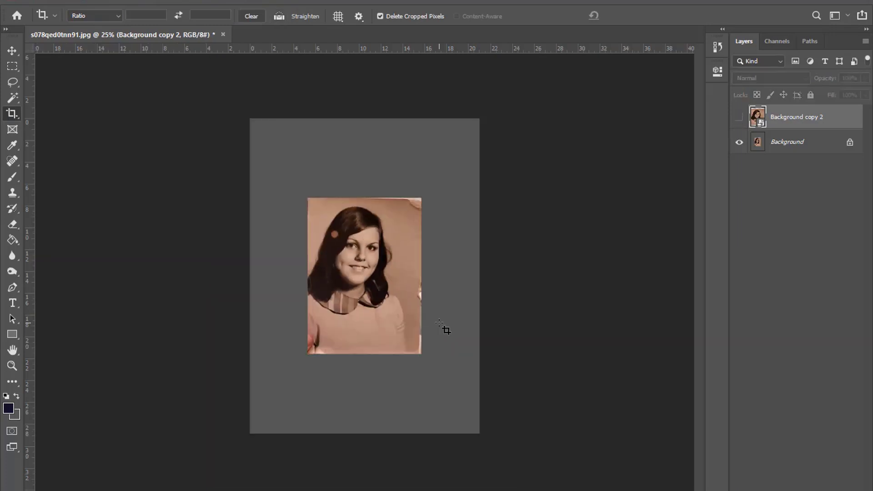
# - Scale Background copy 2 about 202% so the portrait fills the canvas, then compare
pyautogui.click(740, 118)
pyautogui.hotkey('ctrl', 't')
pyautogui.moveTo(422, 354); pyautogui.dragTo(476, 430)
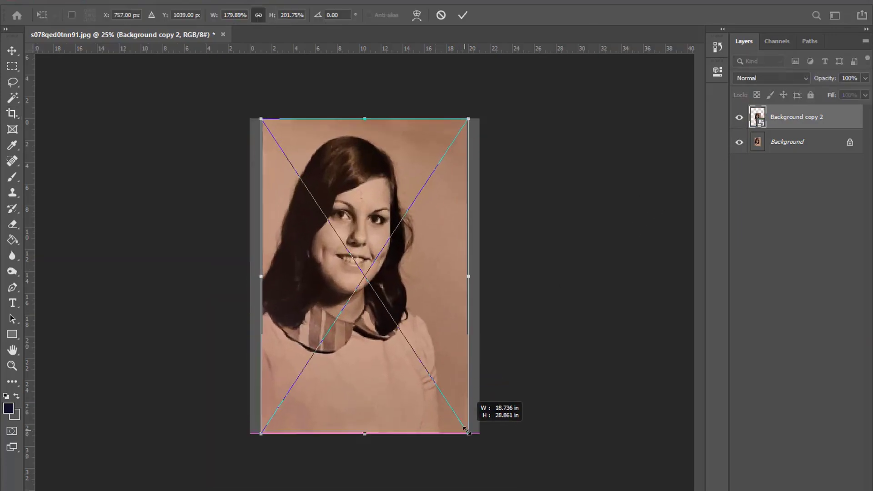
pyautogui.press('Return')
pyautogui.hotkey('ctrl', '+')
pyautogui.hotkey('ctrl', 't')
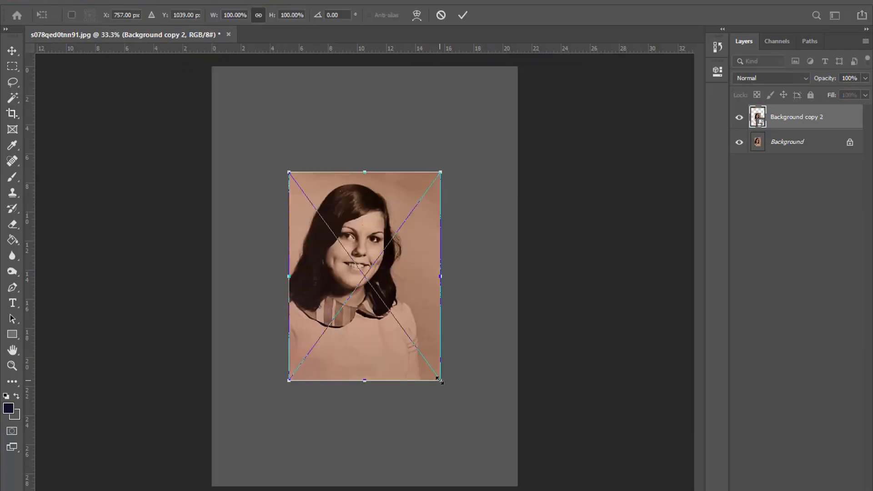
pyautogui.moveTo(441, 380); pyautogui.dragTo(519, 486)
pyautogui.moveTo(290, 173); pyautogui.dragTo(211, 68)
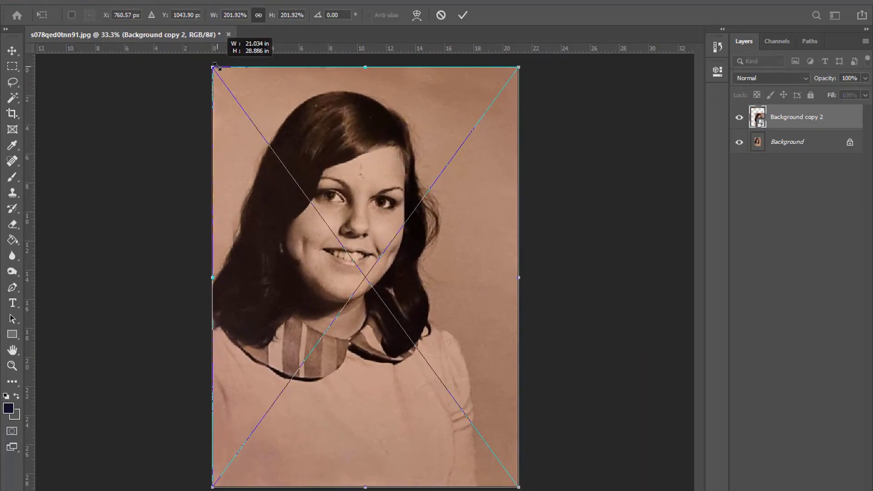
pyautogui.press('Return')
pyautogui.click(739, 118)
# - Rasterize Background copy 2 and spot-heal the dark spot on the forehead
pyautogui.click(740, 118)
pyautogui.rightClick(803, 117)
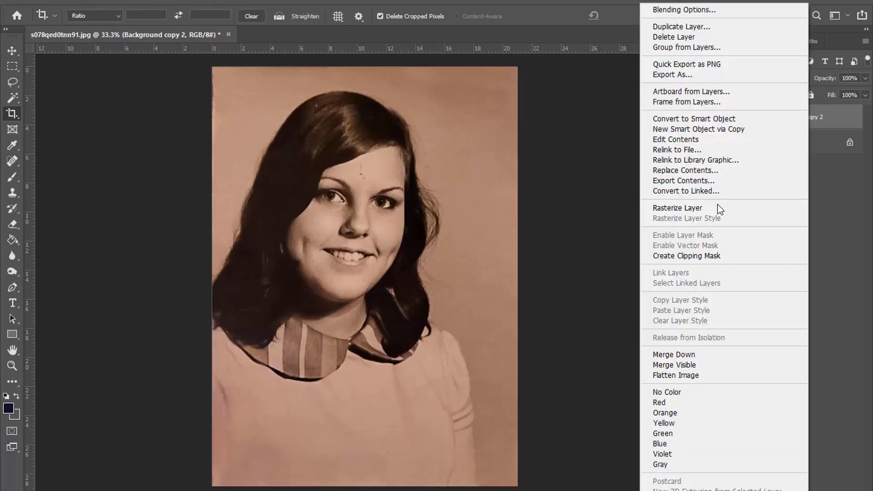
pyautogui.click(721, 208)
pyautogui.hotkey('ctrl', '+')
pyautogui.hotkey('ctrl', '+')
pyautogui.press('j')
pyautogui.moveTo(355, 184); pyautogui.dragTo(357, 214)
pyautogui.press('[')
pyautogui.scroll(2, 358, 245)
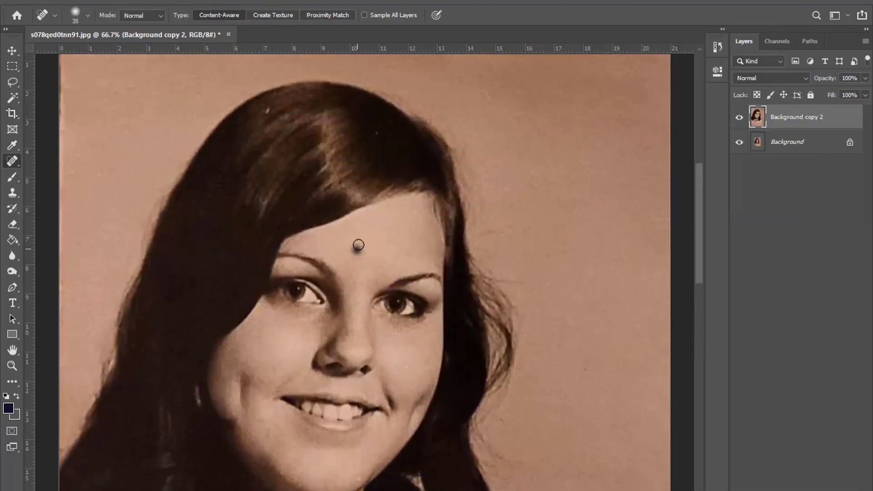
pyautogui.hotkey('ctrl', '-')
pyautogui.hotkey('ctrl', '-')
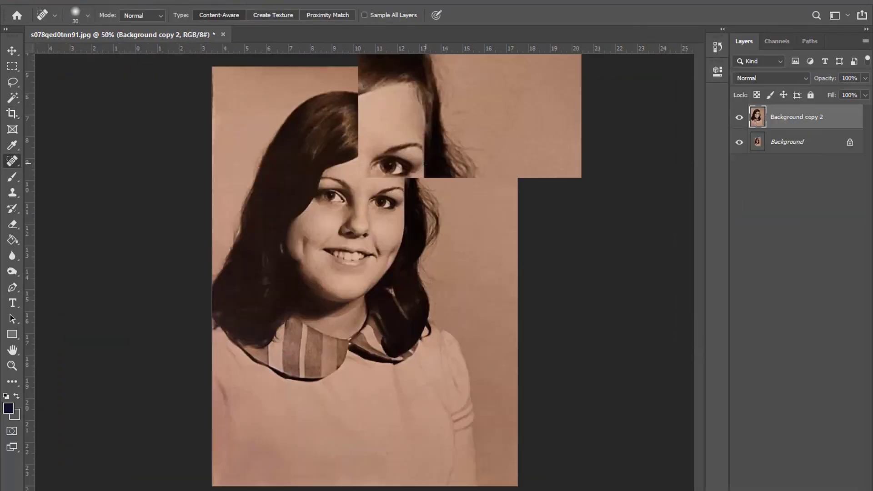
# - Duplicate the layer, apply High Pass at radius 5.6, and blend it as Soft Light
pyautogui.hotkey('ctrl', '+')
pyautogui.hotkey('ctrl', '+')
pyautogui.hotkey('ctrl', 'j')
pyautogui.hotkey('ctrl', 'j')
pyautogui.click(190, 2)
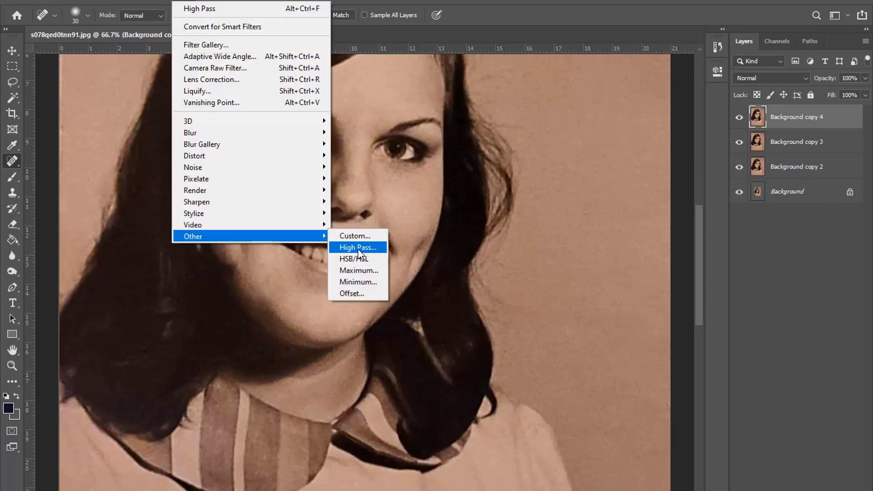
pyautogui.click(361, 247)
pyautogui.moveTo(369, 270); pyautogui.dragTo(378, 270)
pyautogui.click(497, 105)
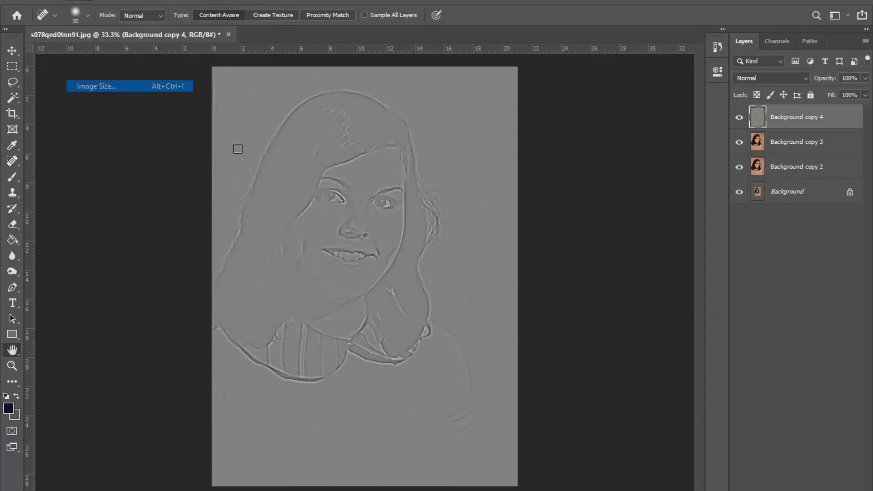
pyautogui.click(772, 78)
pyautogui.click(755, 232)
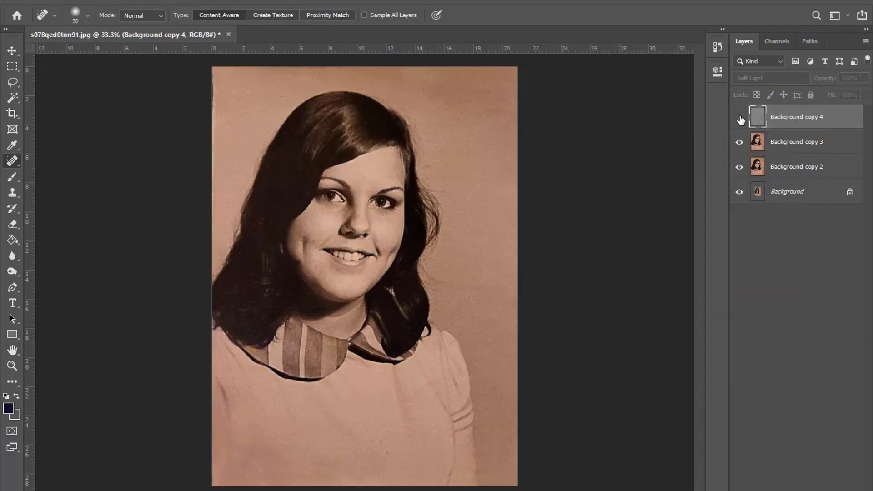
# - Stamp visible layers, merge Background copy 3 through copy 5, and duplicate the merged layer
pyautogui.hotkey('ctrl', '+')
pyautogui.hotkey('ctrl', 'j')
pyautogui.keyDown('shift'); pyautogui.click(789, 146); pyautogui.keyUp('shift')
pyautogui.rightClick(789, 146)
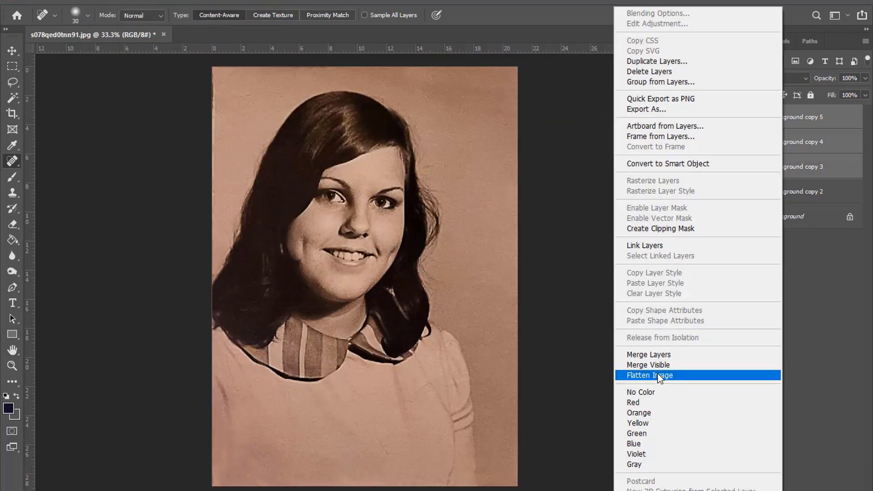
pyautogui.click(657, 373)
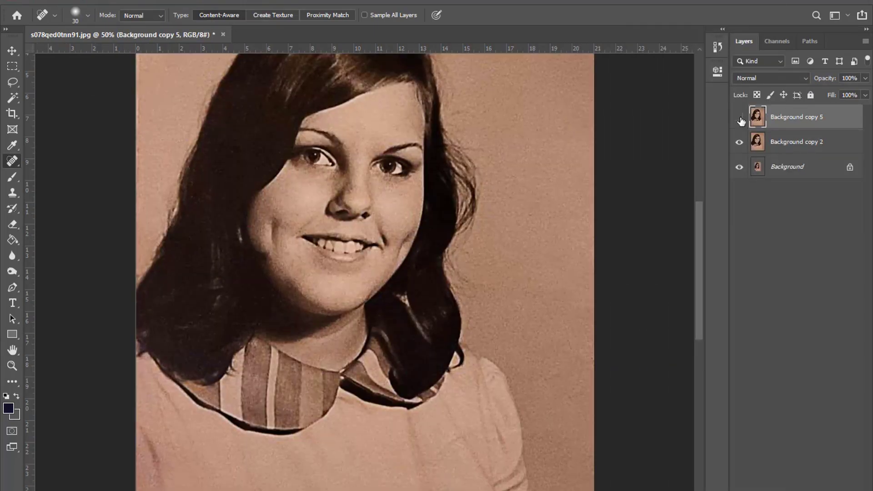
pyautogui.hotkey('ctrl', '-')
pyautogui.hotkey('ctrl', 'j')
pyautogui.click(82, 1)
# - Apply Hue/Saturation with Hue -2 and Saturation -35, then duplicate the layer
pyautogui.click(228, 105)
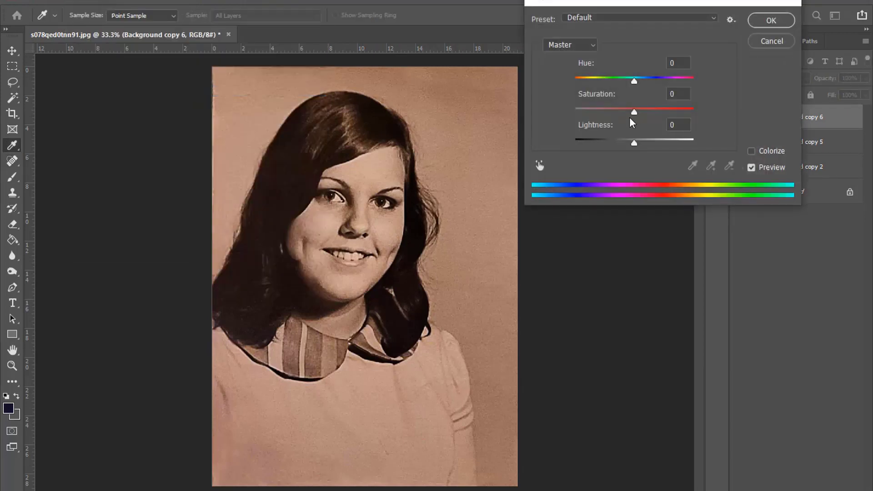
pyautogui.click(634, 83)
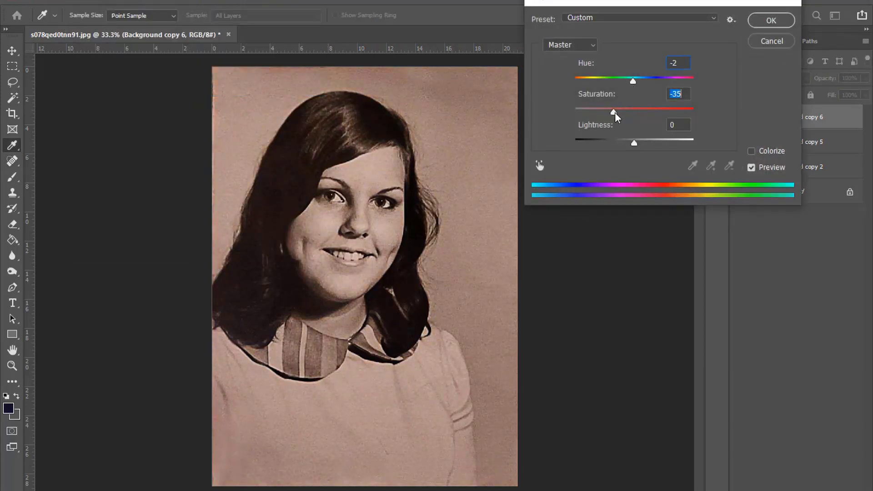
pyautogui.click(771, 20)
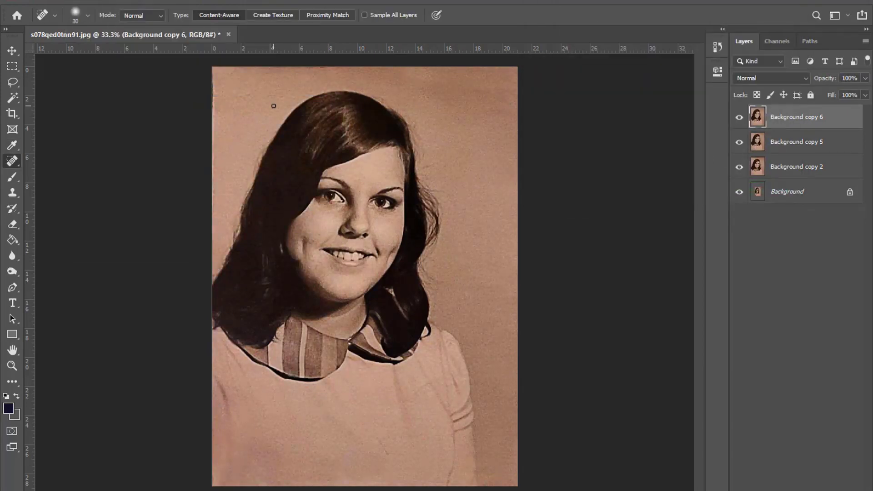
pyautogui.hotkey('ctrl', 'j')
# - Warm Background copy 7 with a Color Balance of Red +38
pyautogui.click(82, 1)
pyautogui.click(228, 115)
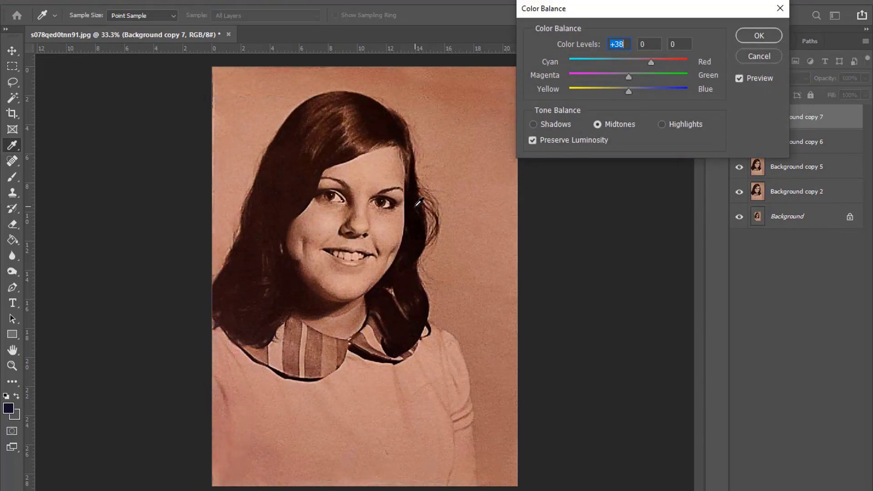
pyautogui.moveTo(624, 92)
pyautogui.mouseDown()
pyautogui.moveTo(627, 77)
pyautogui.moveTo(615, 90)
pyautogui.mouseUp()
pyautogui.press('Tab')
pyautogui.hotkey('ctrl', '3')
pyautogui.press('Return')
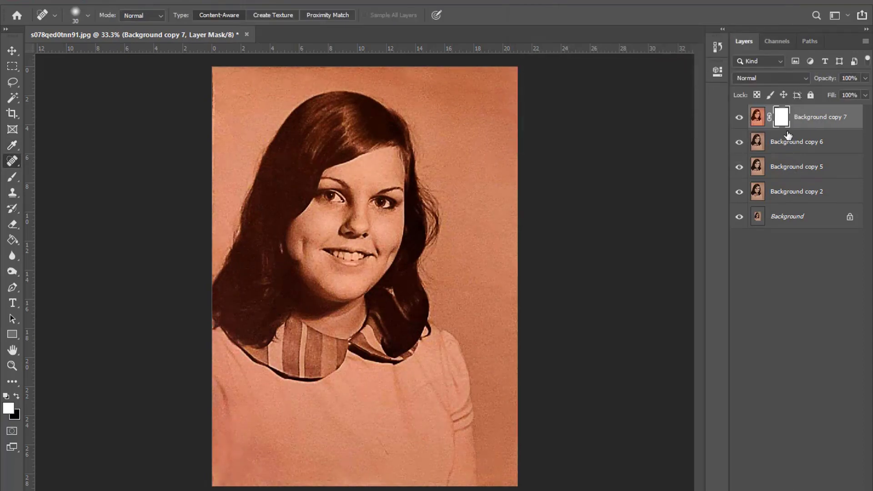
# - Add a black mask and paint white over the face, cheeks and upper forehead
pyautogui.hotkey('ctrl', 'i')
pyautogui.press('b')
pyautogui.moveTo(354, 214); pyautogui.dragTo(346, 200)
pyautogui.hotkey('ctrl', '+')
pyautogui.moveTo(341, 166); pyautogui.dragTo(391, 164)
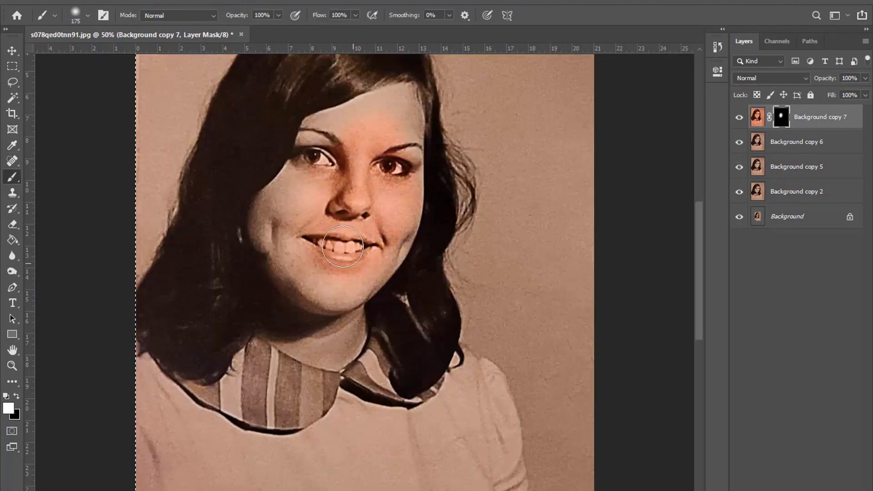
pyautogui.press('[')
pyautogui.press('[')
pyautogui.press('[')
pyautogui.moveTo(327, 279); pyautogui.dragTo(398, 219)
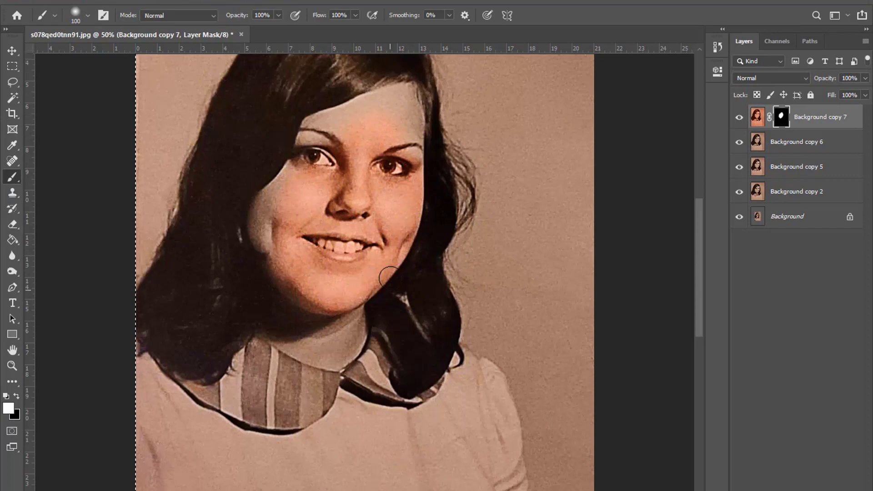
pyautogui.scroll(2, 411, 182)
pyautogui.moveTo(411, 155); pyautogui.dragTo(411, 138)
# - Paint the mask over the grey left cheek and the neck below the chin
pyautogui.press('[')
pyautogui.press('[')
pyautogui.press('[')
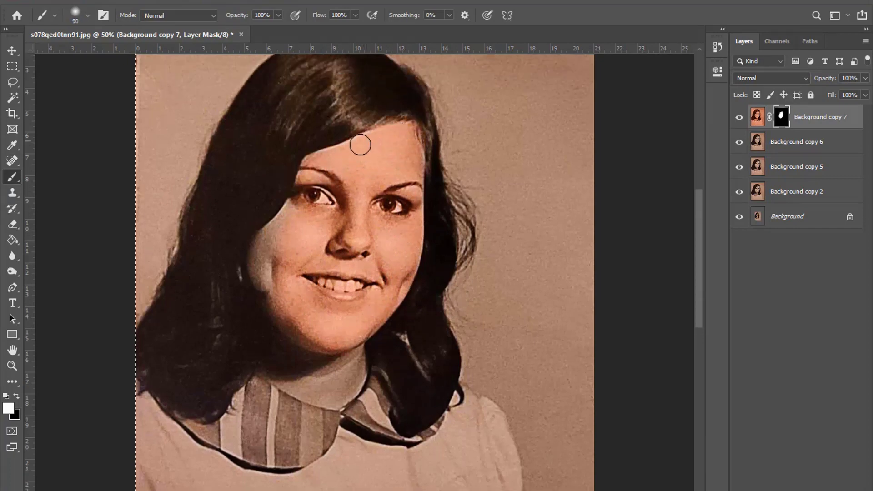
pyautogui.moveTo(269, 253); pyautogui.dragTo(271, 264)
pyautogui.press(']')
pyautogui.scroll(-2, 347, 325)
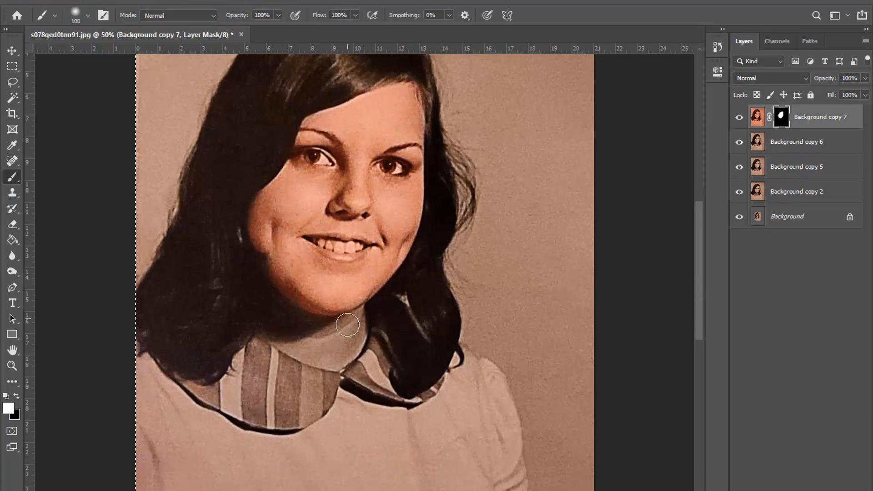
pyautogui.press('[')
pyautogui.press('[')
pyautogui.press('[')
pyautogui.moveTo(309, 335); pyautogui.dragTo(298, 352)
pyautogui.scroll(2, 408, 122)
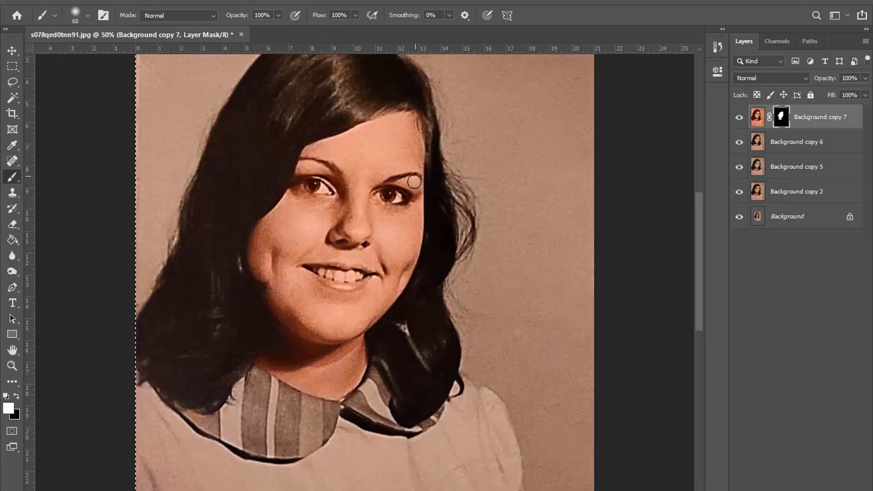
pyautogui.press(']')
pyautogui.press(']')
pyautogui.press(']')
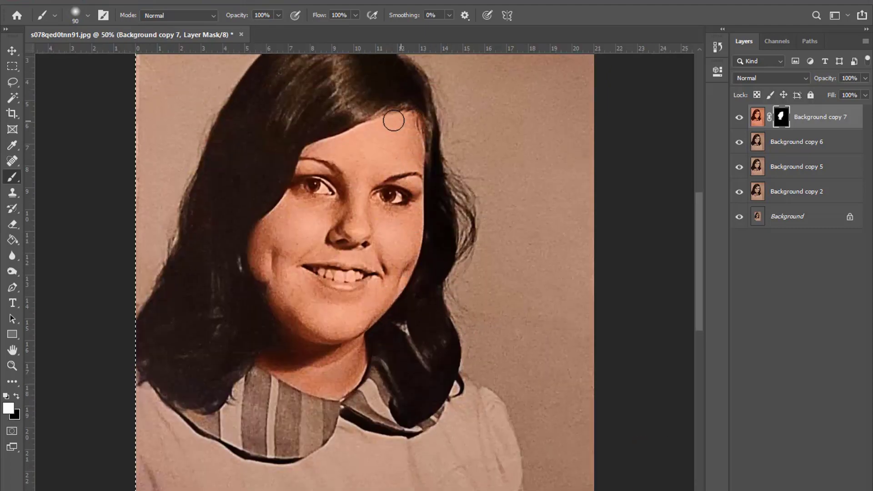
pyautogui.click(757, 117)
pyautogui.hotkey('ctrl', '0')
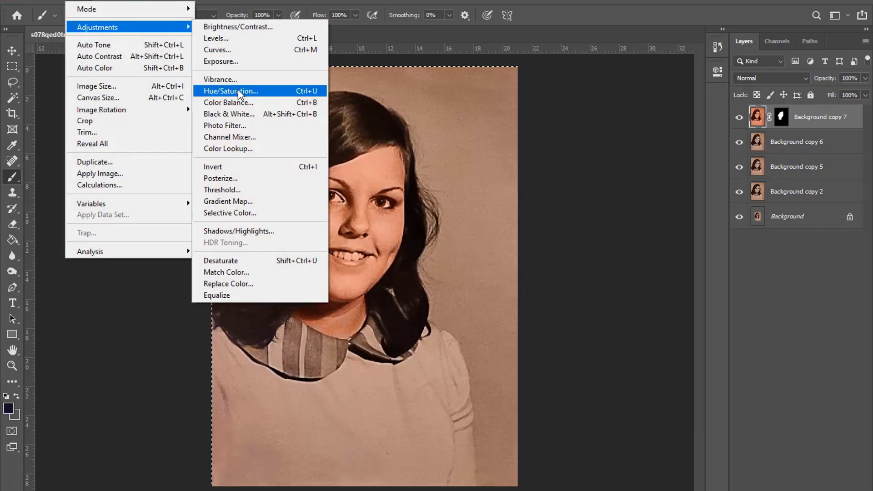
# - Nudge the hue up on the masked face layer and again on a duplicate copy
pyautogui.click(239, 89)
pyautogui.click(635, 81)
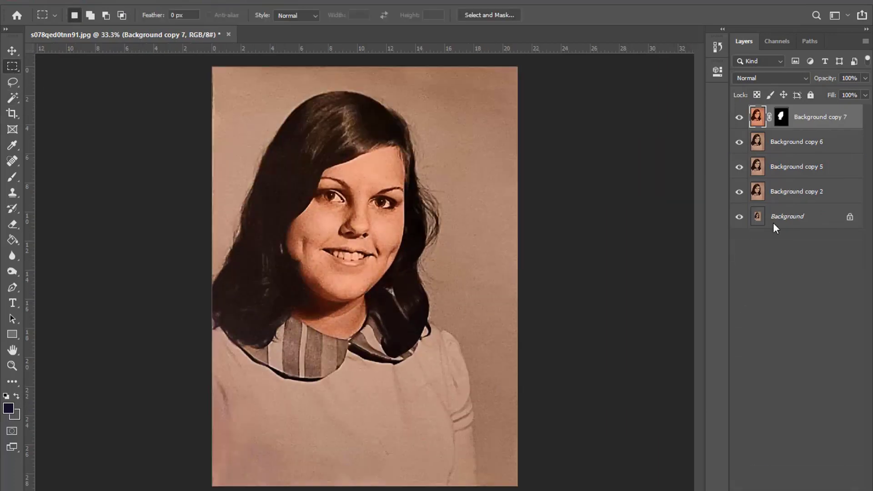
pyautogui.hotkey('ctrl', 'j')
pyautogui.click(73, 1)
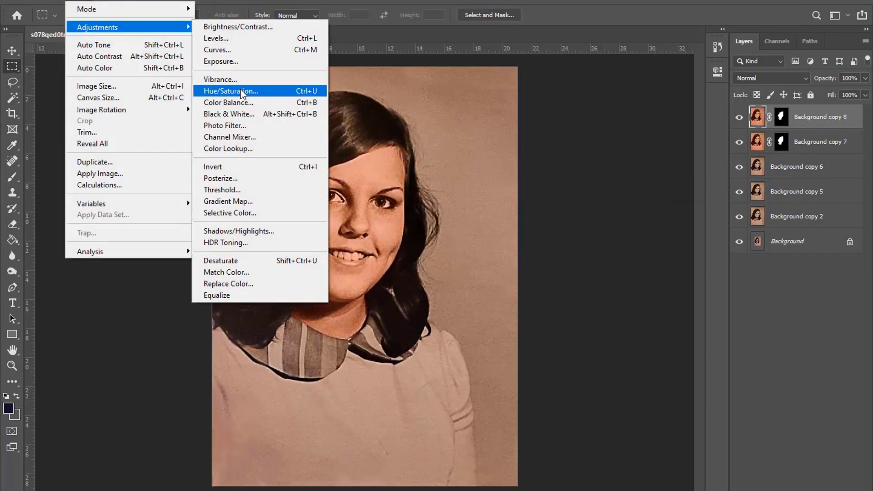
pyautogui.click(237, 89)
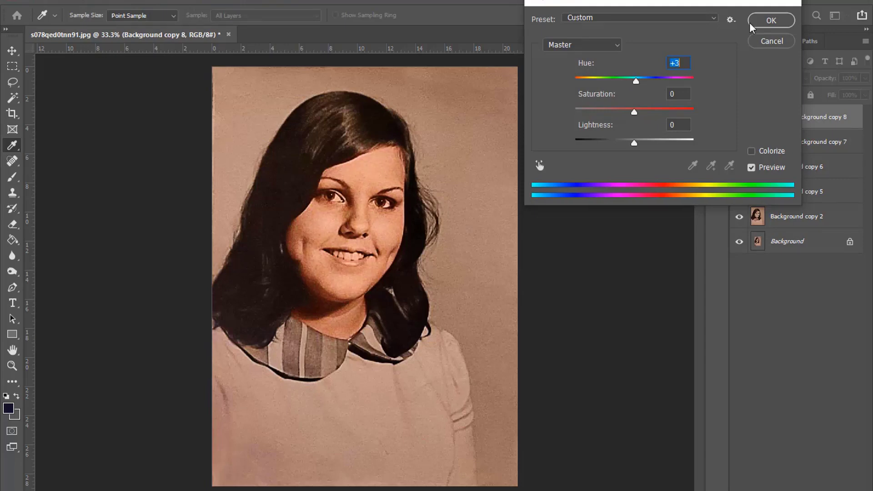
pyautogui.click(769, 20)
# - Erase parts of the face copy, resizing the Eraser as needed
pyautogui.click(12, 224)
pyautogui.hotkey('ctrl', '+')
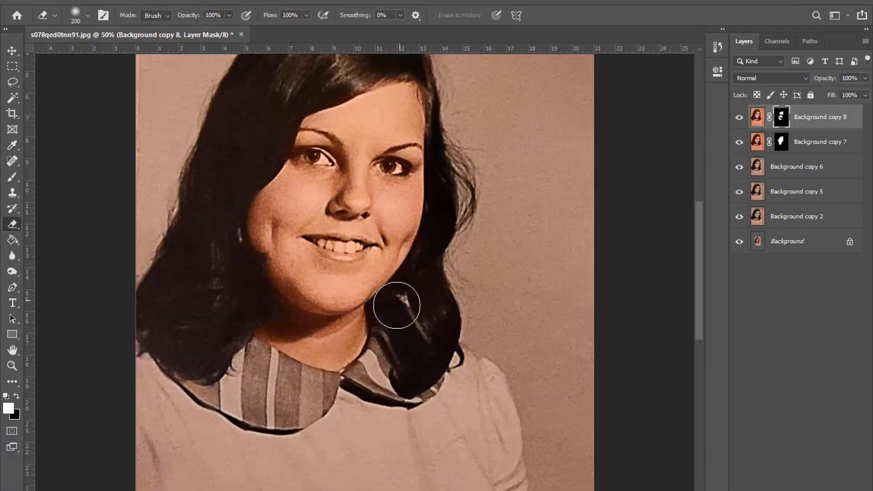
pyautogui.hotkey('ctrl', '-')
pyautogui.press(']')
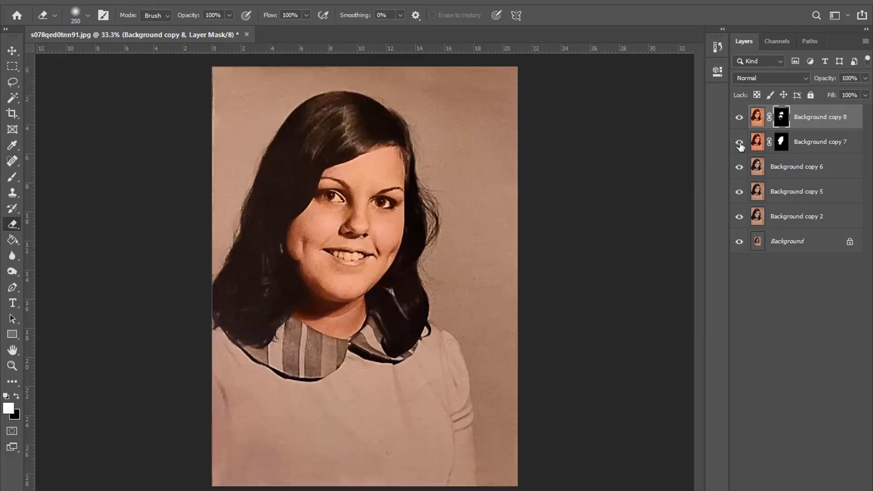
pyautogui.hotkey('ctrl', '+')
pyautogui.press('[')
pyautogui.press('[')
pyautogui.press('[')
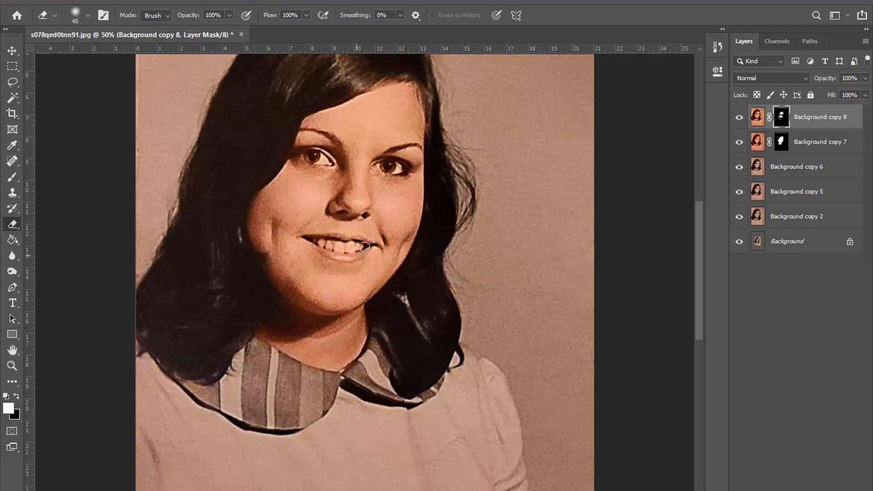
pyautogui.hotkey('ctrl', '-')
# - Merge copies 6 through 8, duplicate the result and apply a Hue/Saturation adjustment
pyautogui.keyDown('shift'); pyautogui.click(800, 168); pyautogui.keyUp('shift')
pyautogui.hotkey('ctrl', 'e')
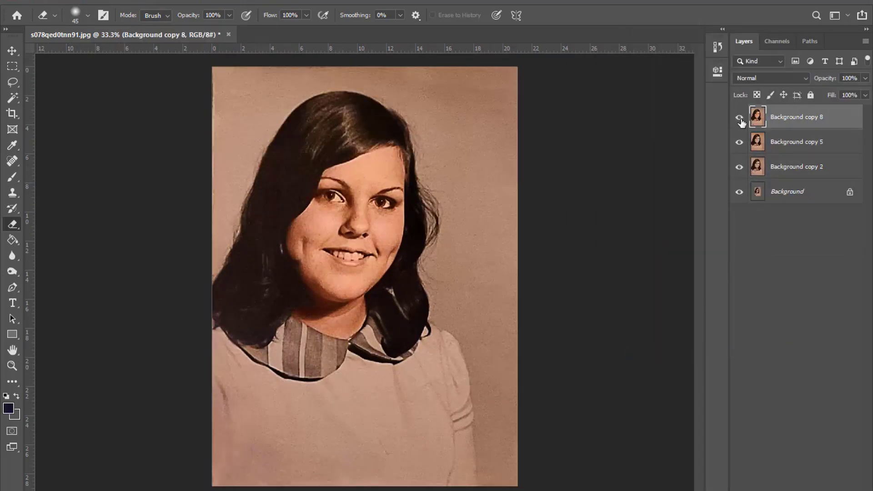
pyautogui.hotkey('ctrl', 'j')
pyautogui.hotkey('ctrl', '+')
pyautogui.click(254, 94)
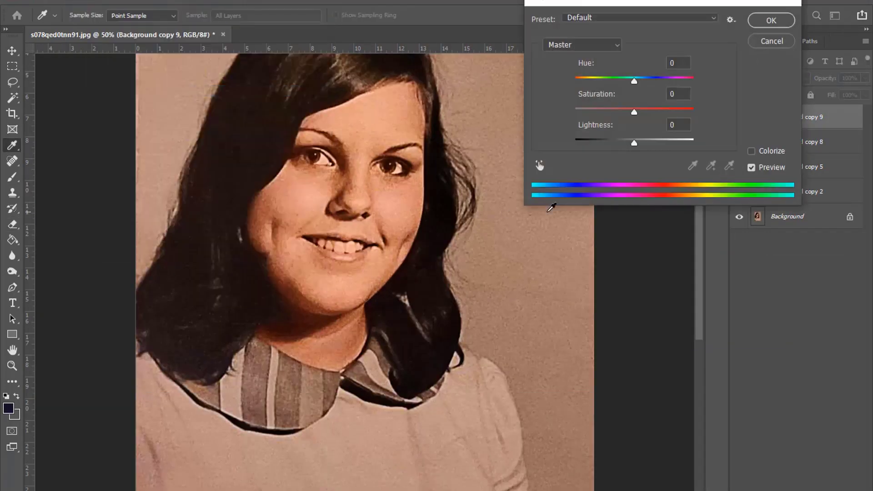
pyautogui.press('Return')
pyautogui.press('e')
pyautogui.hotkey('ctrl', '-')
pyautogui.hotkey('ctrl', '-')
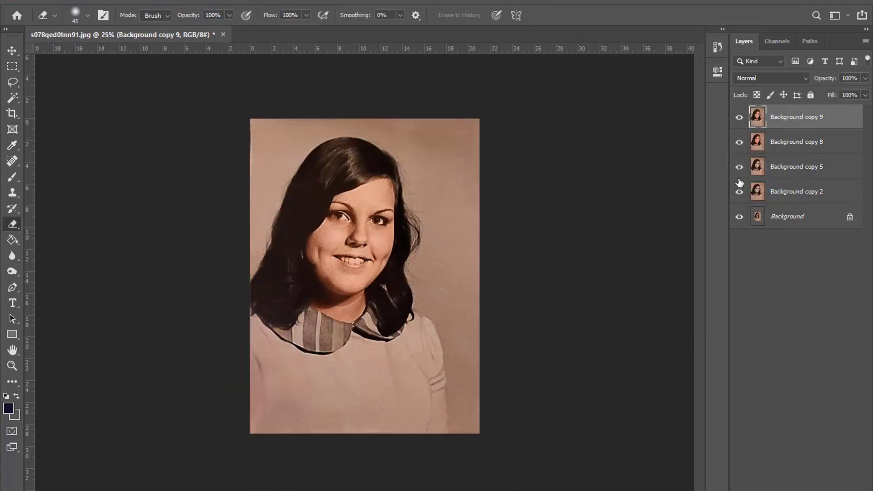
# - Compare Background copy 9 hidden and shown, then lower its opacity to 72%
pyautogui.click(740, 117)
pyautogui.click(739, 117)
pyautogui.hotkey('ctrl', '+')
pyautogui.click(741, 118)
pyautogui.click(866, 78)
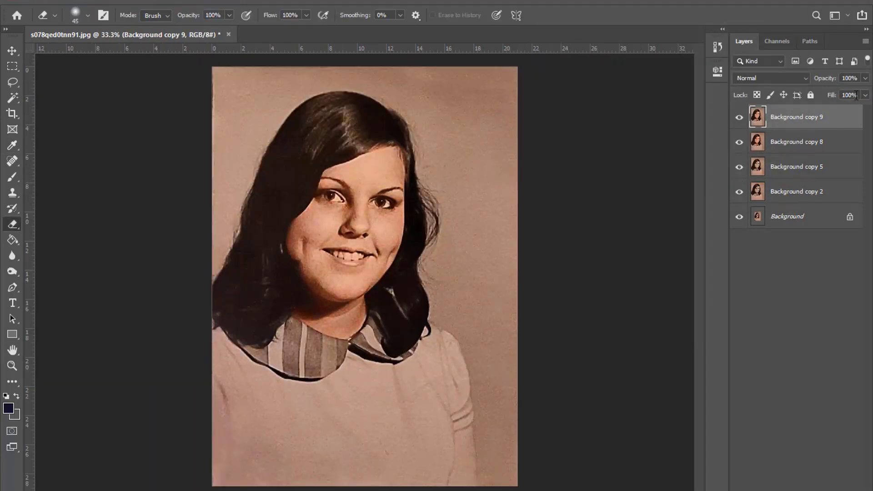
pyautogui.moveTo(860, 89); pyautogui.dragTo(848, 88)
pyautogui.hotkey('ctrl', '+')
pyautogui.press(']')
pyautogui.press(']')
pyautogui.press(']')
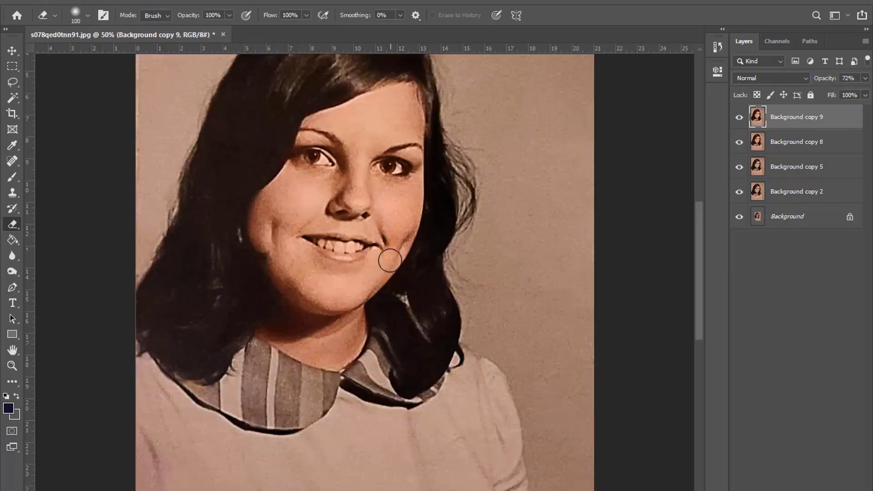
pyautogui.hotkey('ctrl', '-')
pyautogui.press('[')
pyautogui.press('[')
pyautogui.press('[')
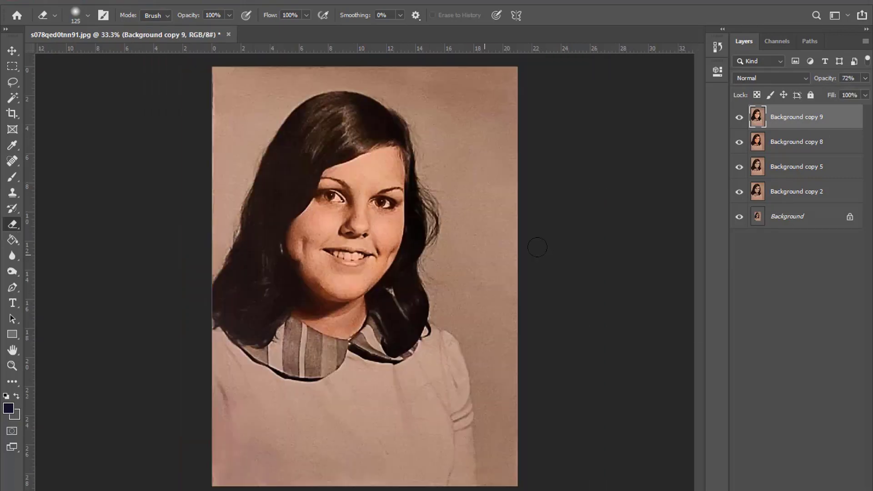
# - Merge Background copy 9 down into copy 8 and duplicate the merged layer
pyautogui.rightClick(796, 116)
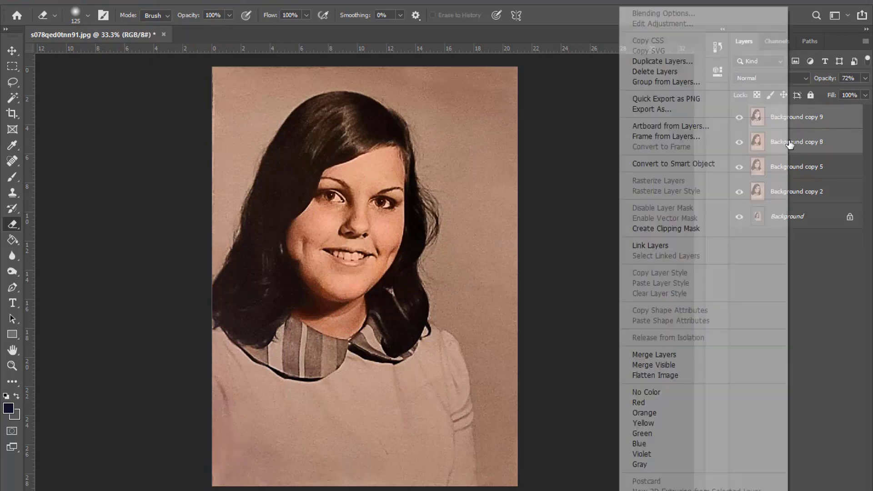
pyautogui.click(783, 357)
pyautogui.hotkey('ctrl', 'j')
# - Lower the copy's saturation to -13 and hide it behind a black mask
pyautogui.click(91, 2)
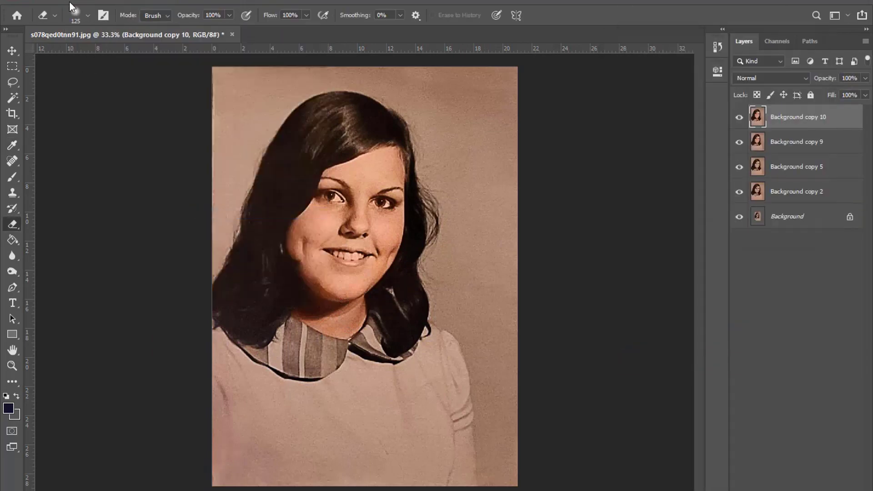
pyautogui.click(255, 87)
pyautogui.moveTo(634, 109); pyautogui.dragTo(628, 113)
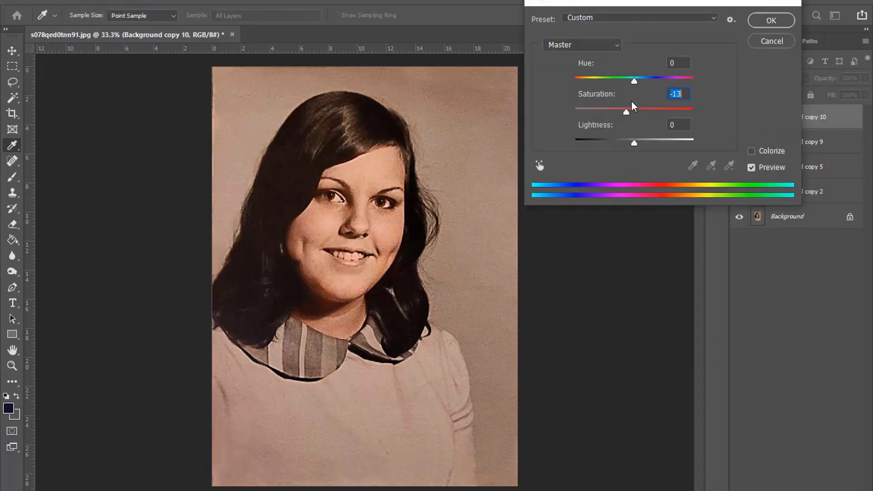
pyautogui.moveTo(635, 81); pyautogui.dragTo(637, 80)
pyautogui.press('Return')
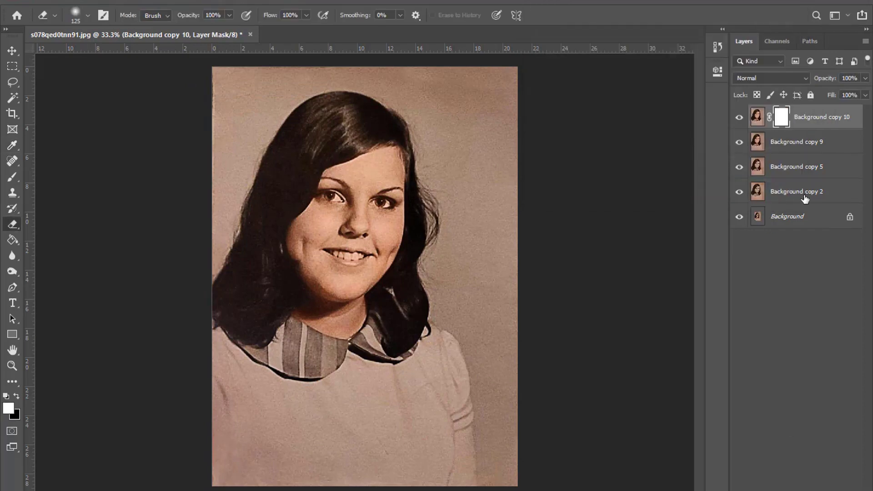
pyautogui.hotkey('ctrl', 'i')
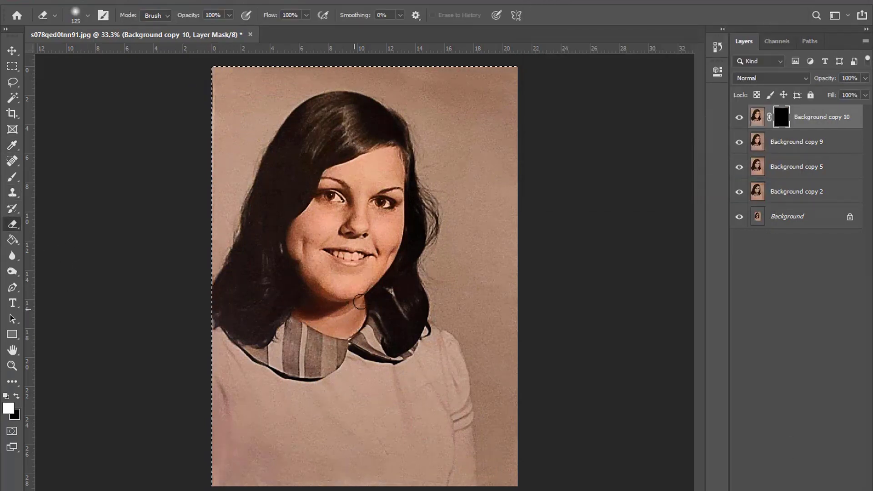
# - Paint the desaturation back in on the face and eyes with a small brush
pyautogui.press('b')
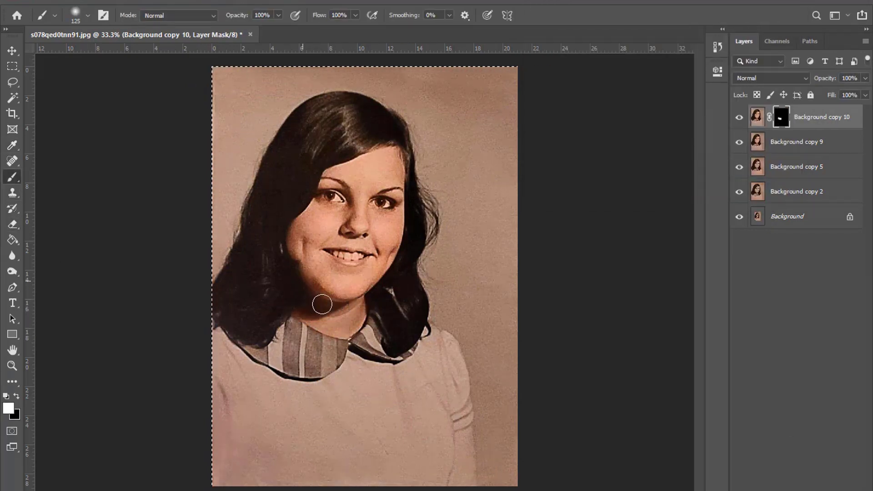
pyautogui.hotkey('ctrl', '+')
pyautogui.press('[')
pyautogui.press('[')
pyautogui.press('[')
pyautogui.moveTo(312, 160); pyautogui.dragTo(318, 158)
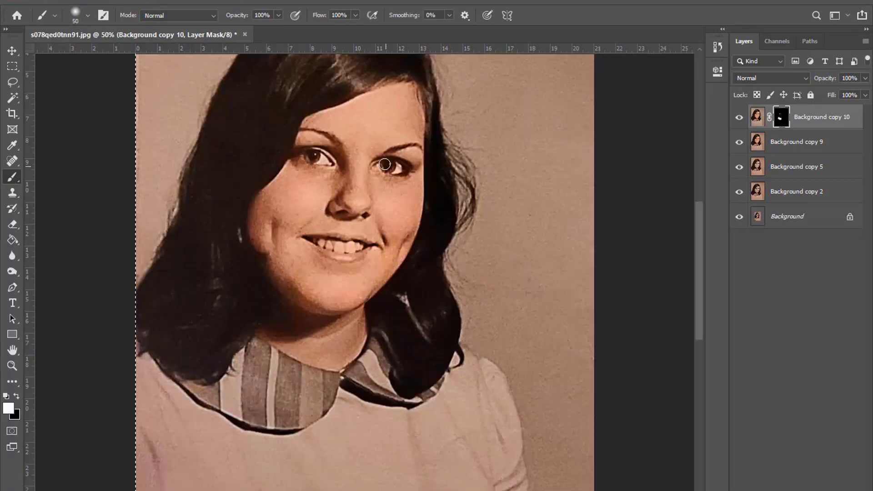
pyautogui.press('[')
pyautogui.press('[')
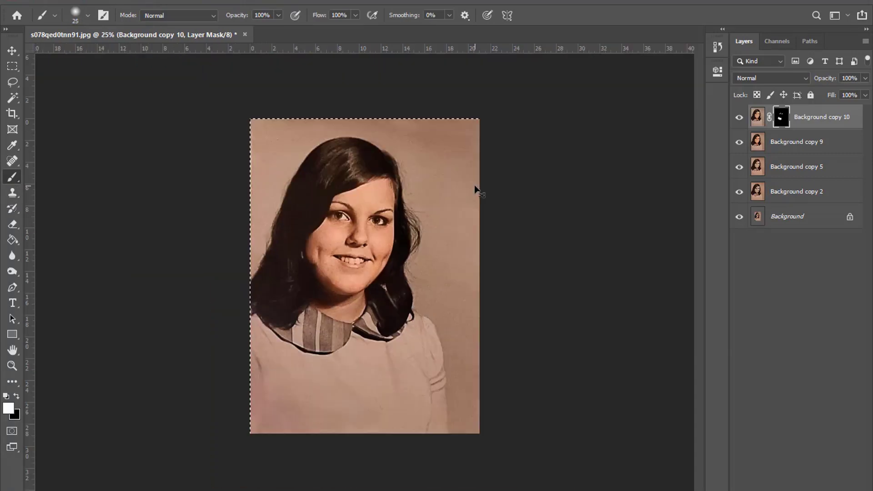
pyautogui.hotkey('ctrl', '-')
# - Merge the two adjusted layers into Background copy 10 and hide Background copy 5
pyautogui.press('m')
pyautogui.keyDown('ctrl'); pyautogui.click(803, 143); pyautogui.keyUp('ctrl')
pyautogui.rightClick(803, 143)
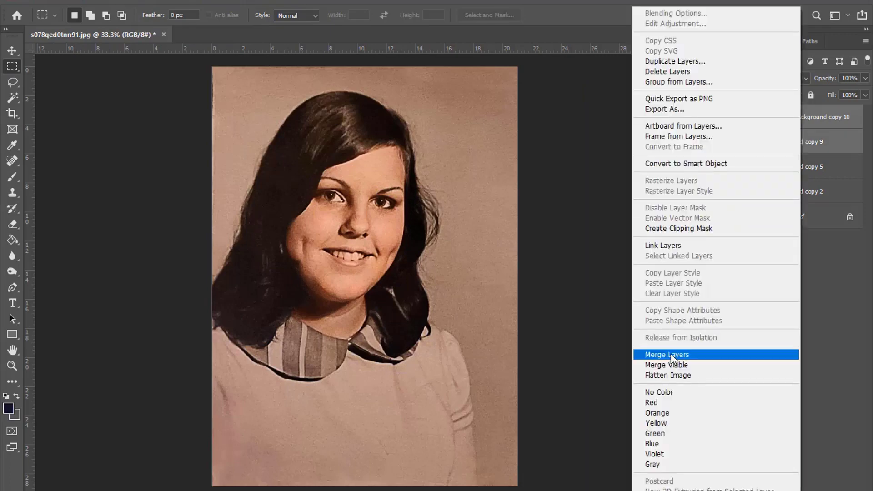
pyautogui.click(637, 353)
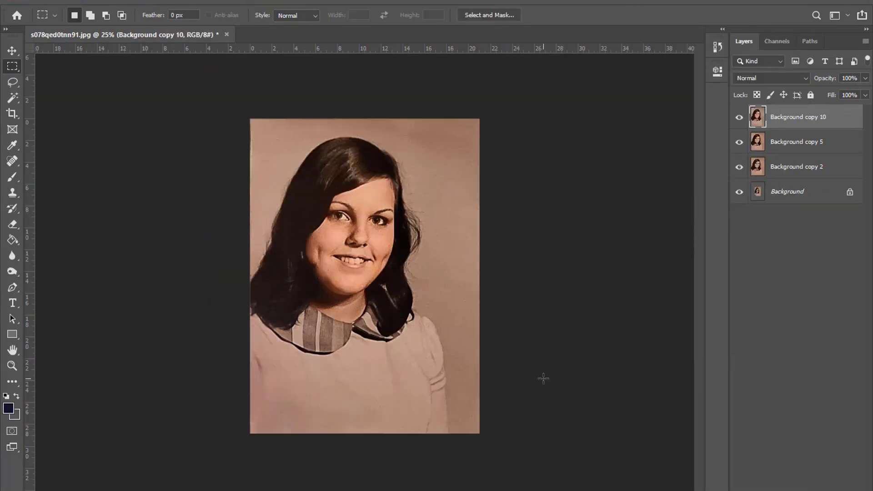
pyautogui.click(740, 142)
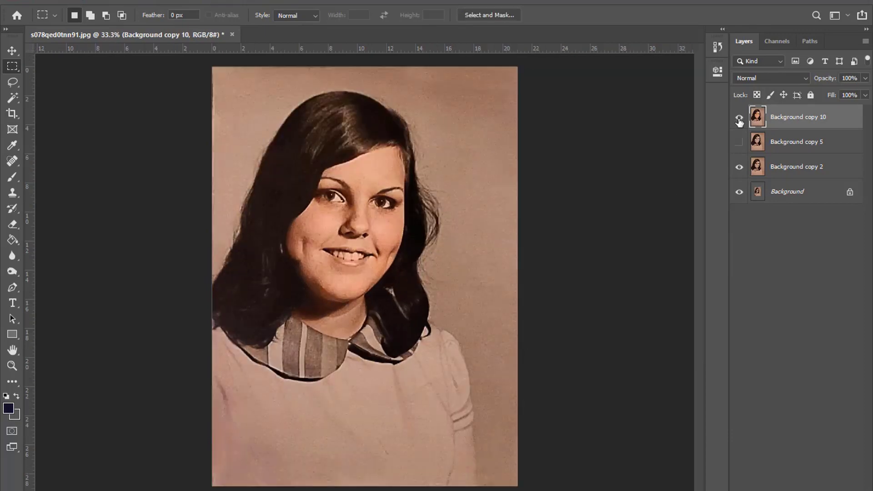
pyautogui.hotkey('ctrl', '-')
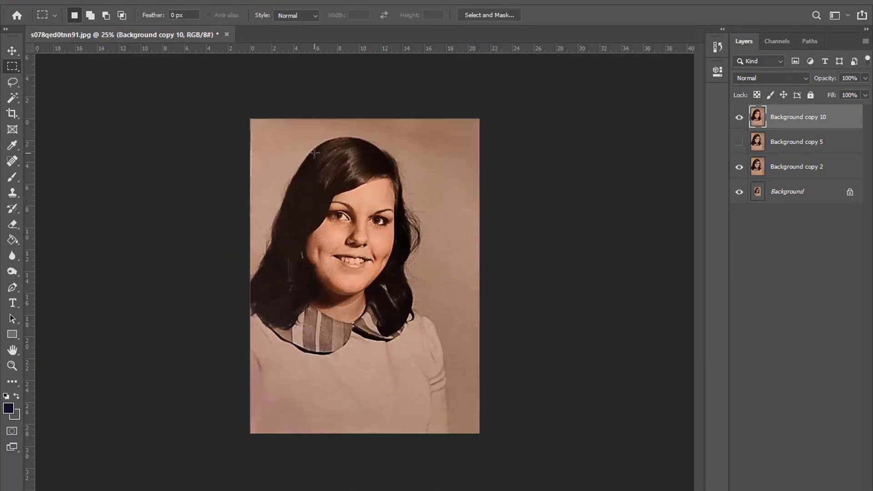
pyautogui.hotkey('ctrl', '+')
# - Duplicate the top layer and reduce its saturation to about -21
pyautogui.hotkey('ctrl', 'j')
pyautogui.hotkey('alt', 'i')
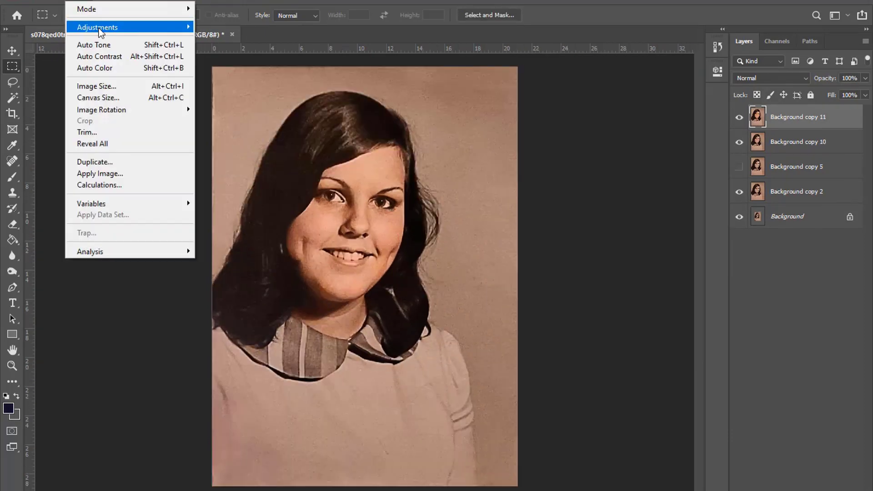
pyautogui.hotkey('ctrl', 'u')
pyautogui.moveTo(632, 112); pyautogui.dragTo(621, 112)
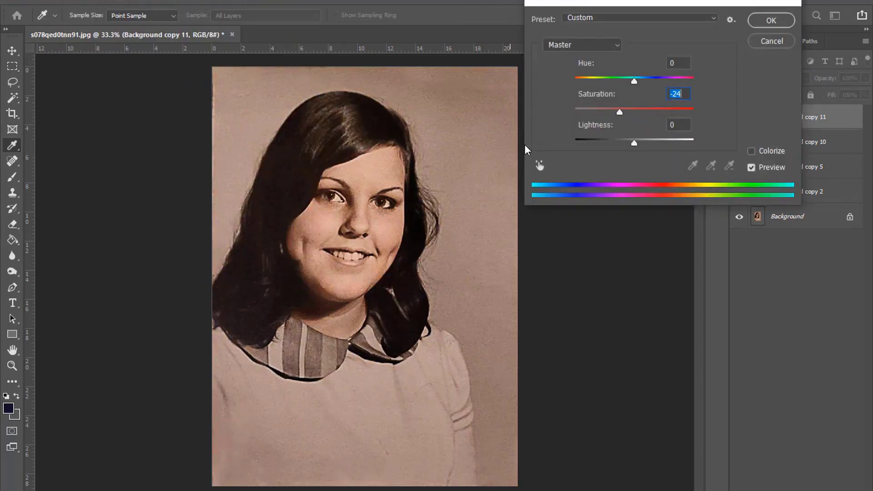
pyautogui.moveTo(619, 112)
pyautogui.mouseDown()
pyautogui.moveTo(564, 112)
pyautogui.moveTo(621, 112)
pyautogui.mouseUp()
pyautogui.press('Return')
# - Add a black mask to Background copy 11 and paint white over the hair
pyautogui.click(13, 224)
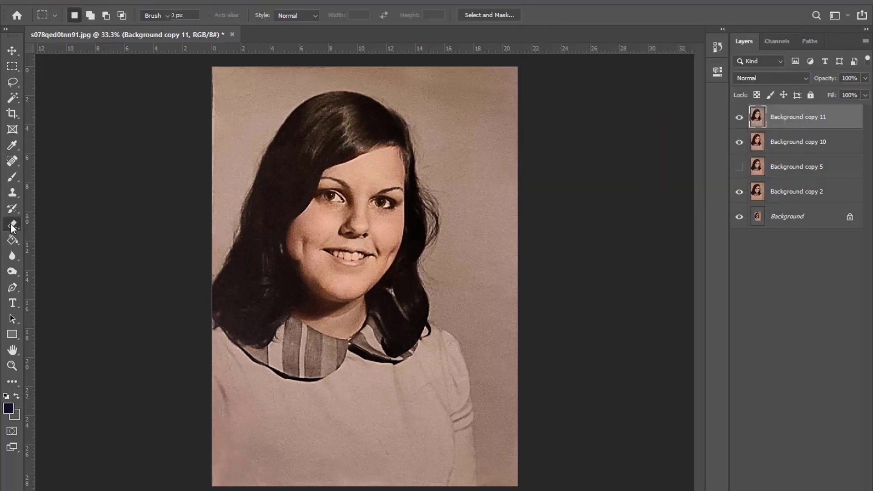
pyautogui.hotkey('ctrl', 'a')
pyautogui.hotkey('ctrl', 'i')
pyautogui.press('b')
pyautogui.press('x')
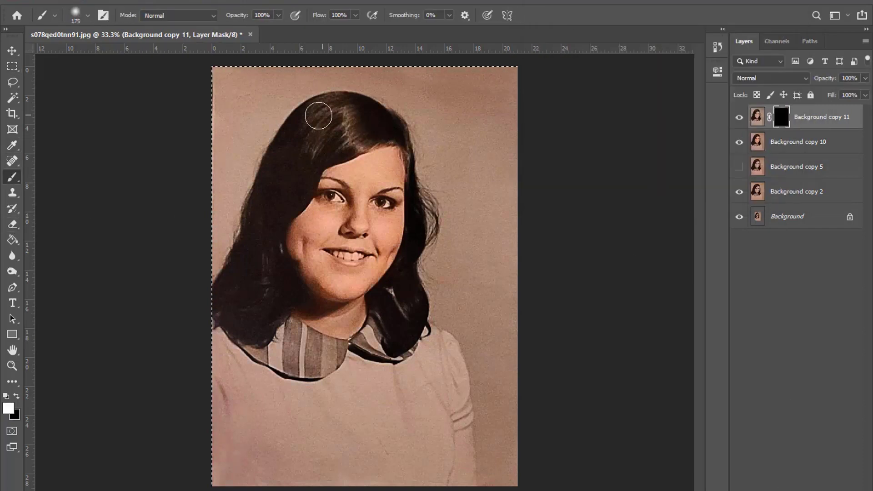
pyautogui.press(']')
pyautogui.press('[')
pyautogui.moveTo(252, 272); pyautogui.dragTo(395, 319)
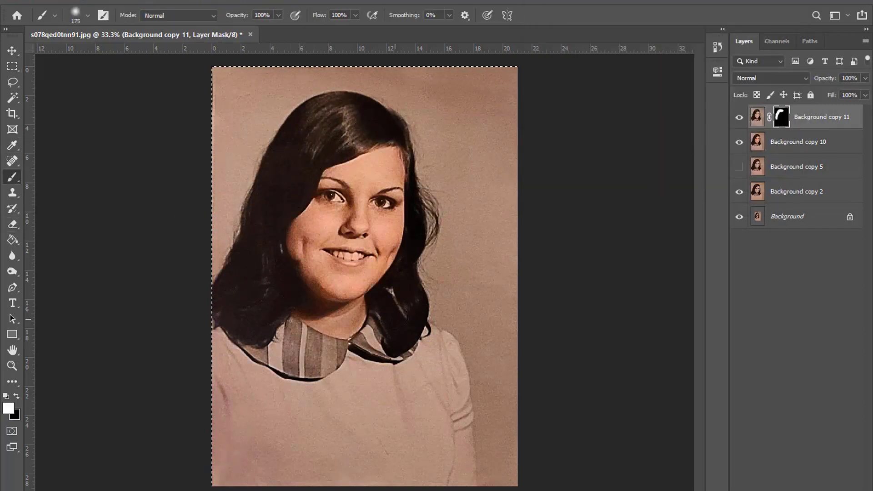
# - Refine the mask around the mouth with a progressively smaller brush
pyautogui.press('[')
pyautogui.press('[')
pyautogui.press('[')
pyautogui.scroll(1, 308, 255)
pyautogui.scroll(1, 305, 262)
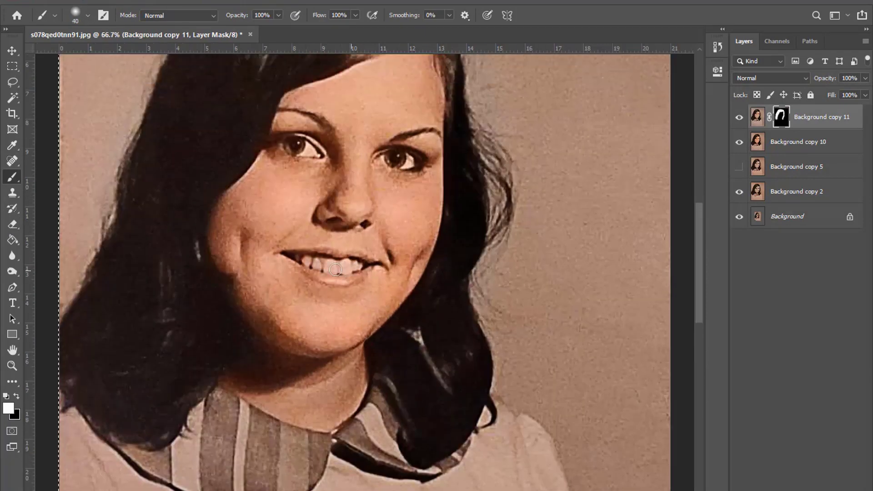
pyautogui.scroll(2, 285, 183)
pyautogui.press('[')
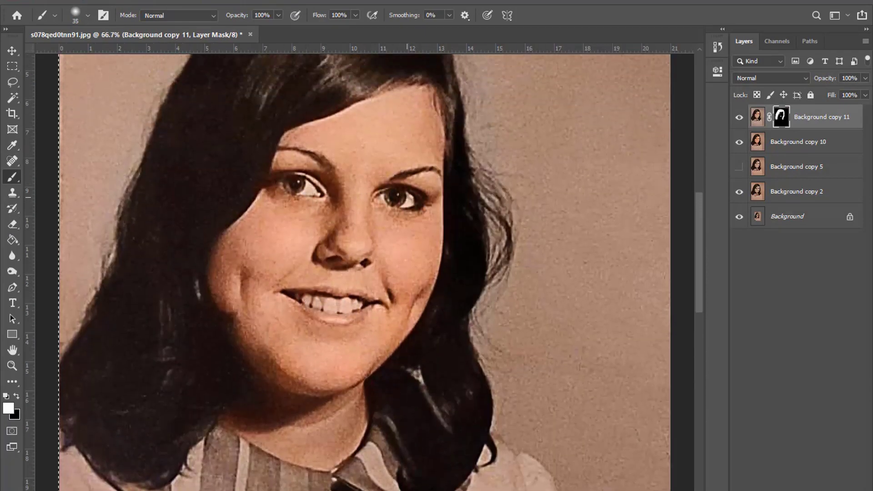
pyautogui.scroll(1, 293, 181)
pyautogui.press('[')
pyautogui.press('[')
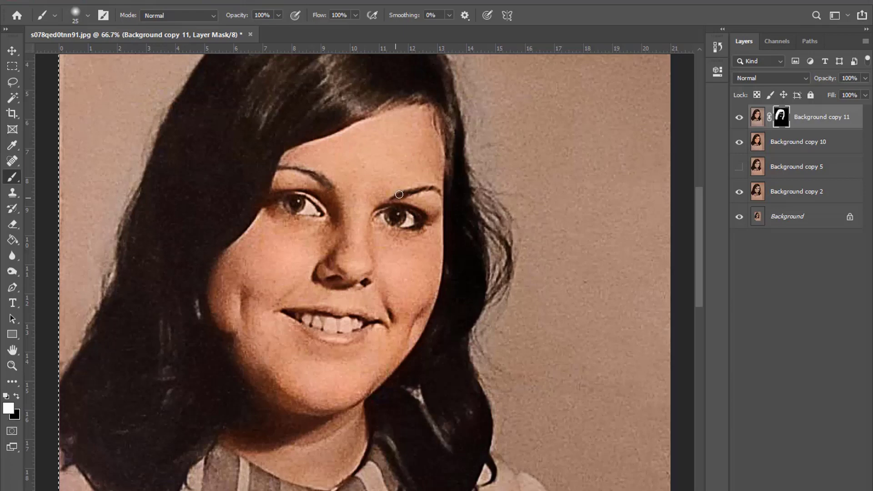
pyautogui.press('[')
# - Finish the face mask with brush sizes 15 and 10, then toggle Background copy 11 to compare
pyautogui.hotkey('ctrl', '-')
pyautogui.hotkey('ctrl', '-')
pyautogui.hotkey('ctrl', '+')
pyautogui.hotkey('ctrl', '+')
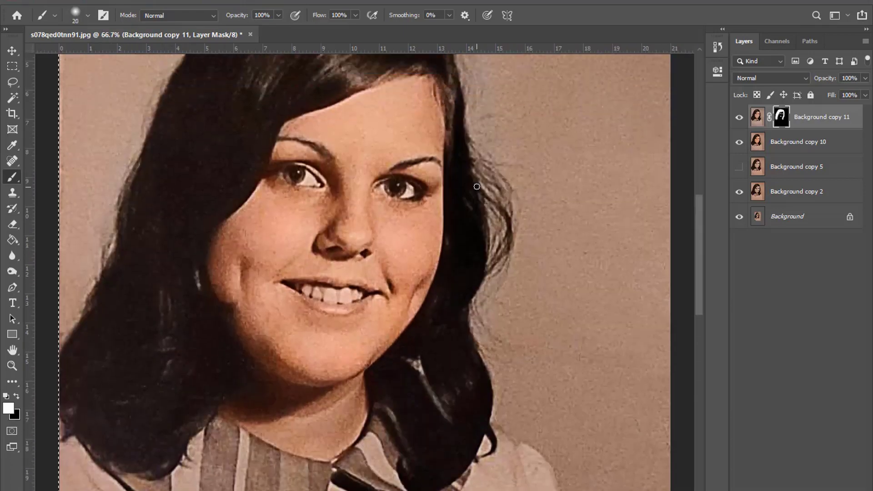
pyautogui.press('[')
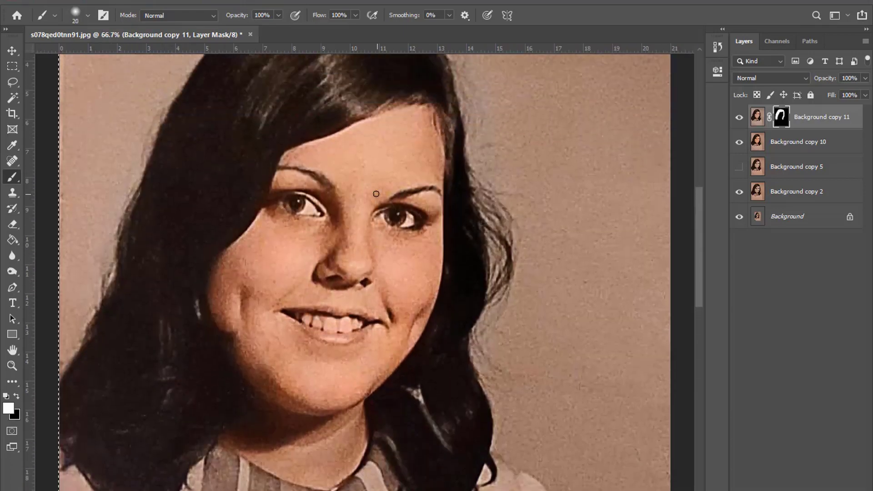
pyautogui.scroll(1, 332, 183)
pyautogui.press('[')
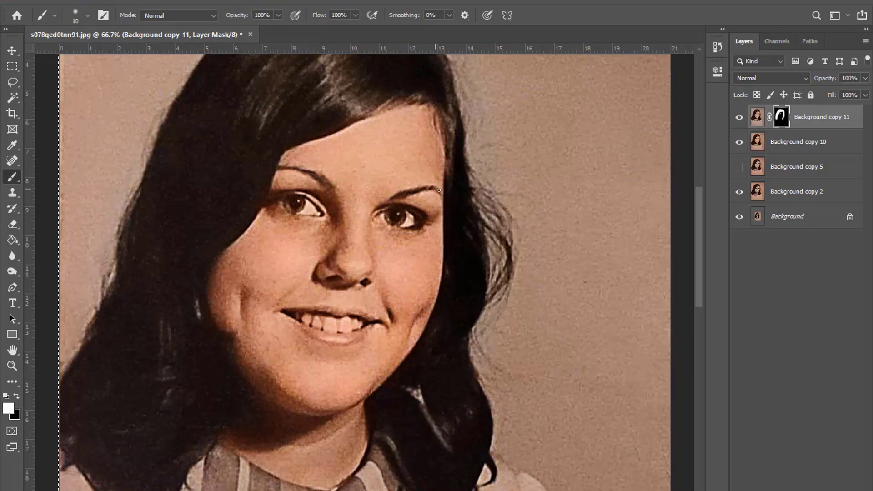
pyautogui.hotkey('ctrl', '-')
pyautogui.hotkey('ctrl', '-')
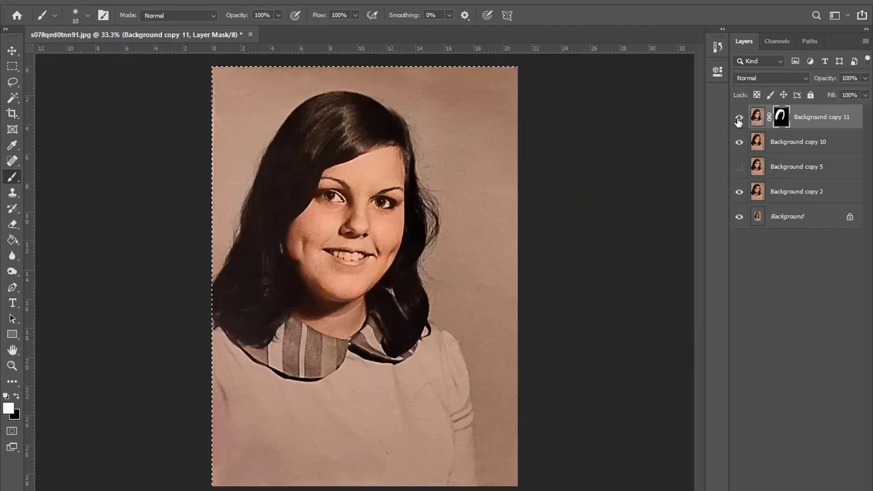
pyautogui.click(738, 118)
pyautogui.click(739, 118)
pyautogui.hotkey('ctrl', 'd')
# - Merge Background copy 10 and copy 11 into one layer and clear the collar selection
pyautogui.press('m')
pyautogui.keyDown('shift'); pyautogui.click(791, 144); pyautogui.keyUp('shift')
pyautogui.hotkey('ctrl', 'e')
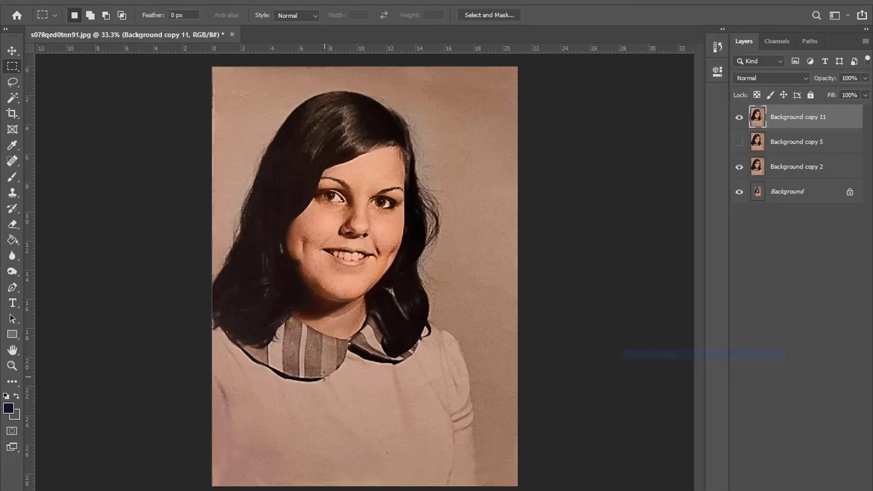
pyautogui.click(338, 387)
pyautogui.hotkey('ctrl', '-')
pyautogui.hotkey('ctrl', '+')
# - Save the document as s078qed0tnn91-1.psd
pyautogui.hotkey('alt', 'f')
pyautogui.click(58, 128)
pyautogui.click(198, 216)
pyautogui.write('-1')
pyautogui.click(334, 338)
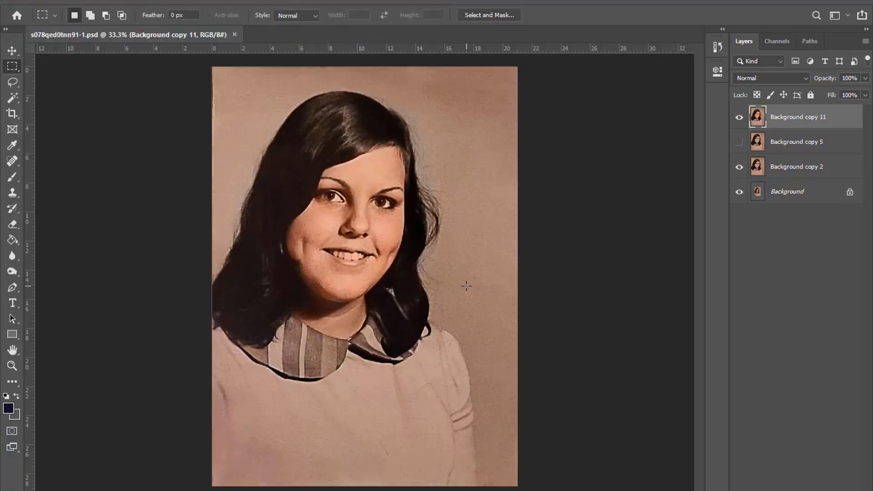
# - Duplicate the top layer as Background copy 12
pyautogui.hotkey('ctrl', 'j')
pyautogui.scroll(-2, 403, 298)
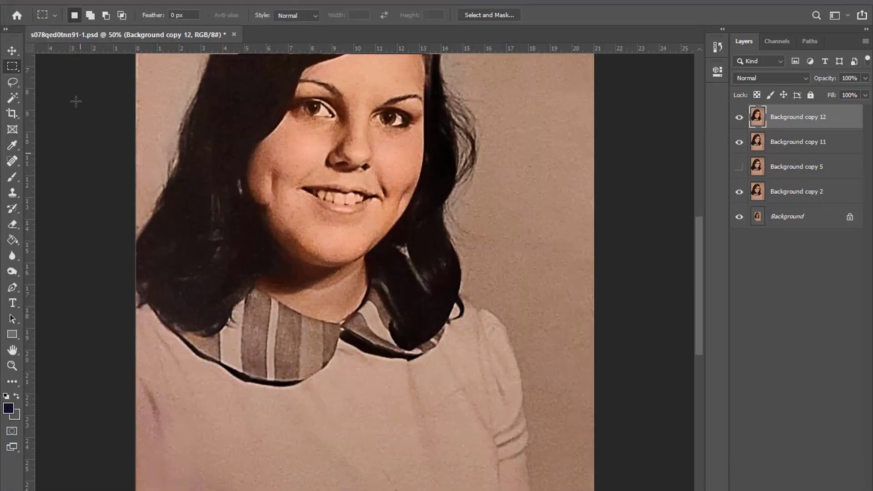
pyautogui.hotkey('alt', 'i')
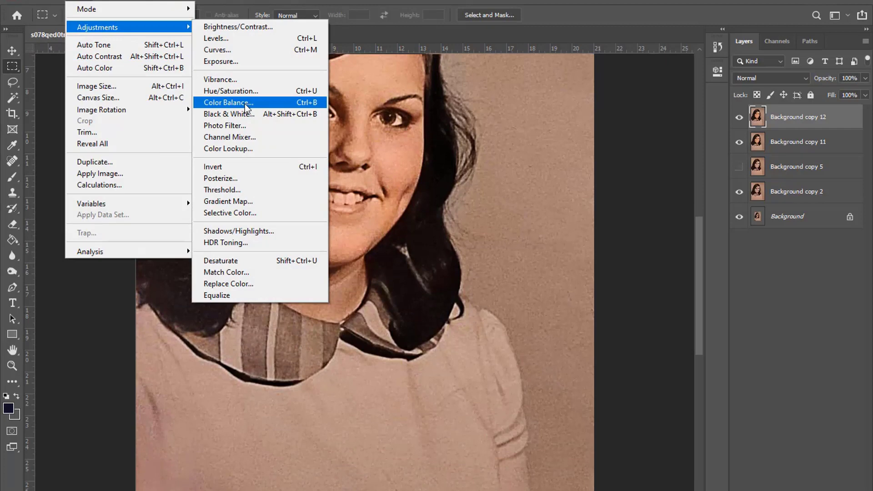
# - Apply Color Balance Yellow-Blue +100 and Cyan-Red -5, then brush the tint onto one collar stripe
pyautogui.click(244, 104)
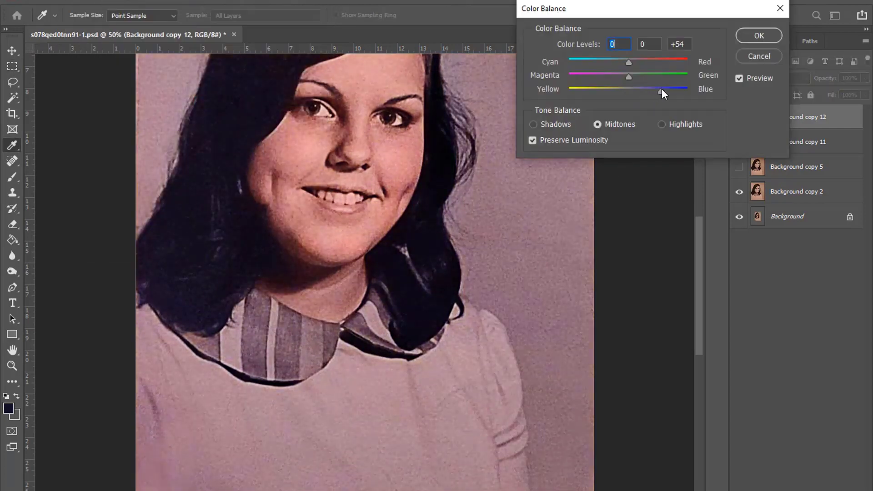
pyautogui.moveTo(662, 89); pyautogui.dragTo(697, 85)
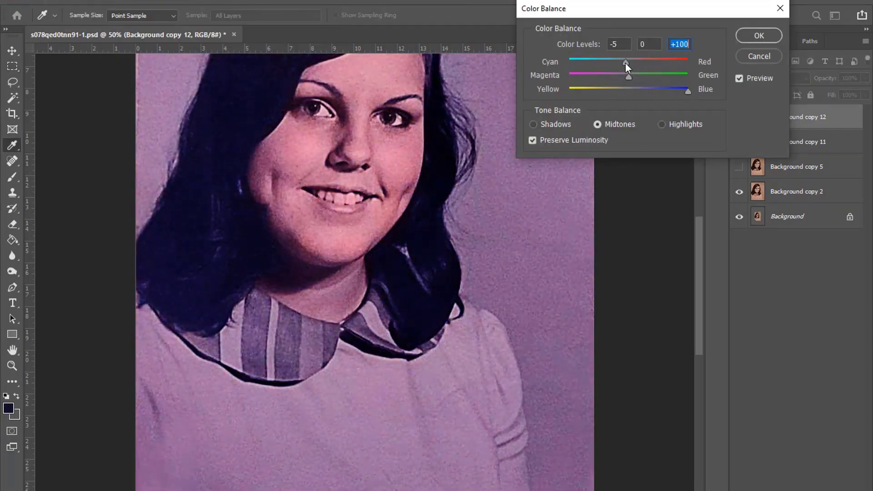
pyautogui.moveTo(634, 64)
pyautogui.mouseDown()
pyautogui.moveTo(609, 76)
pyautogui.moveTo(652, 64)
pyautogui.moveTo(623, 63)
pyautogui.mouseUp()
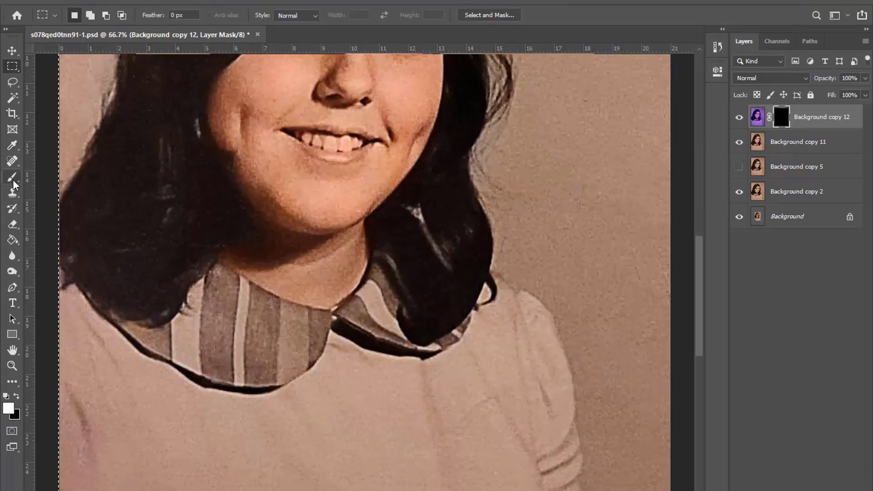
pyautogui.click(13, 178)
pyautogui.moveTo(217, 265); pyautogui.dragTo(225, 364)
# - Erase the purple spill left of the first collar stripe from the mask
pyautogui.press(']')
pyautogui.hotkey('ctrl', '+')
pyautogui.hscroll(-5, 420, 462)
pyautogui.scroll(-2, 420, 463)
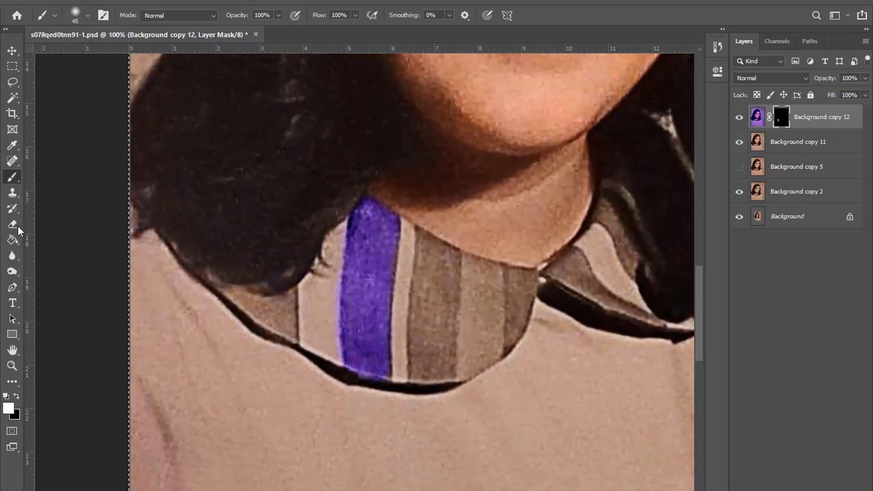
pyautogui.press('e')
pyautogui.press('[')
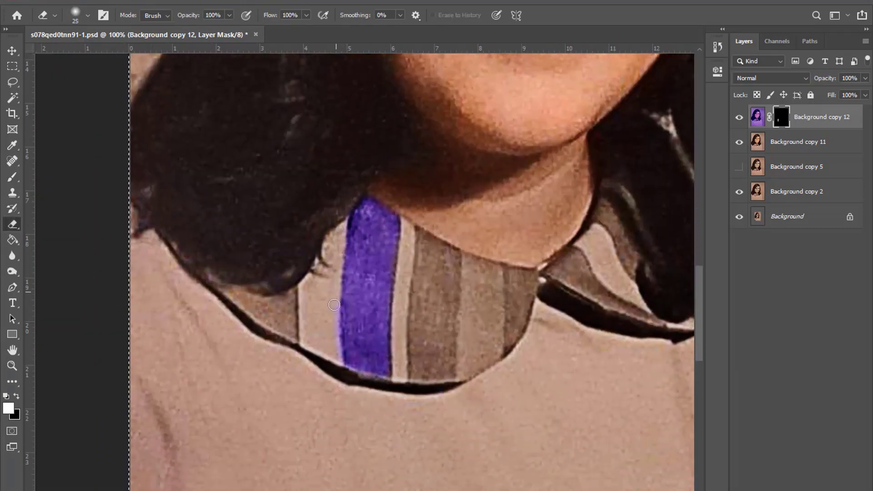
pyautogui.moveTo(335, 304); pyautogui.dragTo(335, 355)
# - Paint the purple tint down the first stripe's edge and fill the second stripe
pyautogui.press('b')
pyautogui.hotkey('ctrl', '-')
pyautogui.hotkey('ctrl', '+')
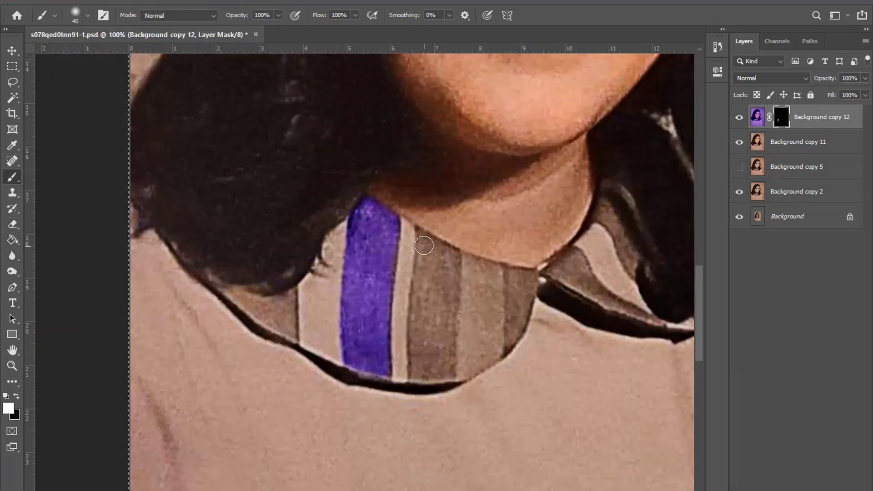
pyautogui.hotkey('ctrl', '+')
pyautogui.press('[')
pyautogui.press('[')
pyautogui.press('[')
pyautogui.moveTo(492, 196)
pyautogui.mouseDown()
pyautogui.moveTo(546, 483)
pyautogui.moveTo(545, 384)
pyautogui.moveTo(458, 384)
pyautogui.mouseUp()
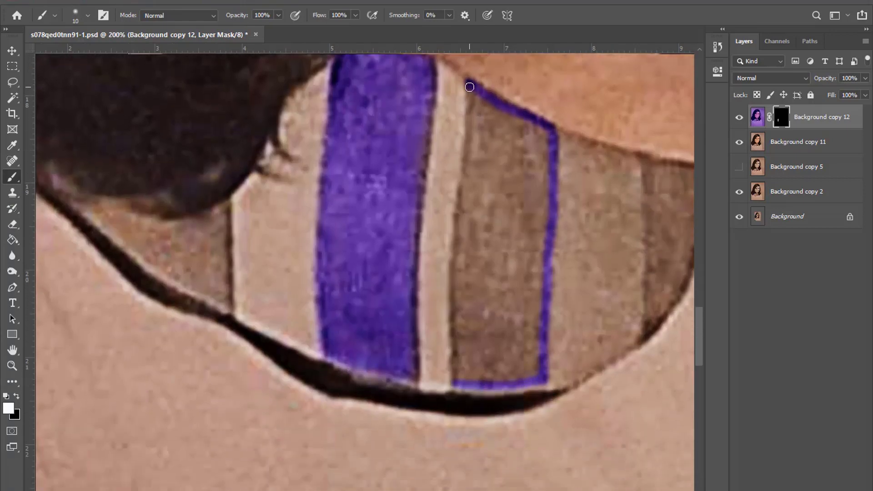
pyautogui.moveTo(470, 87)
pyautogui.mouseDown()
pyautogui.moveTo(457, 367)
pyautogui.moveTo(457, 271)
pyautogui.mouseUp()
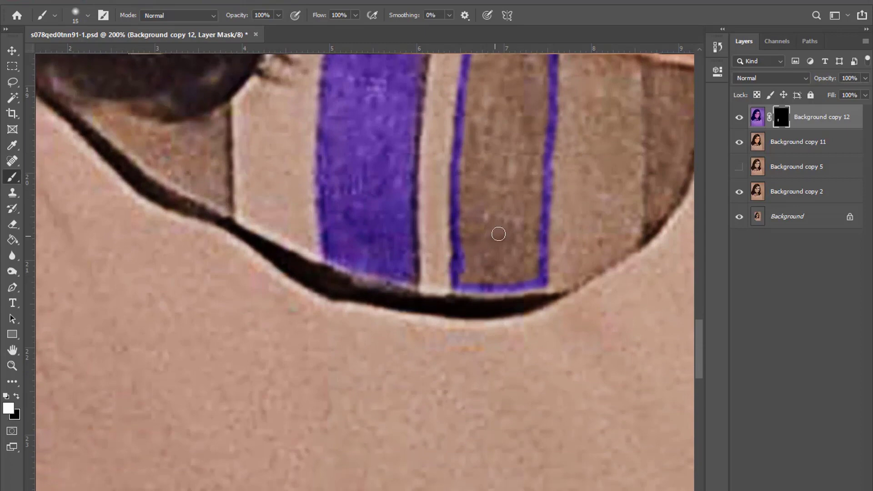
pyautogui.scroll(3, 499, 234)
pyautogui.press(']')
pyautogui.moveTo(478, 72)
pyautogui.mouseDown()
pyautogui.moveTo(523, 94)
pyautogui.moveTo(533, 314)
pyautogui.moveTo(465, 295)
pyautogui.moveTo(482, 88)
pyautogui.moveTo(509, 325)
pyautogui.moveTo(509, 190)
pyautogui.mouseUp()
# - Paint the purple tint along and inside the third collar stripe
pyautogui.press(']')
pyautogui.hotkey('ctrl', '-')
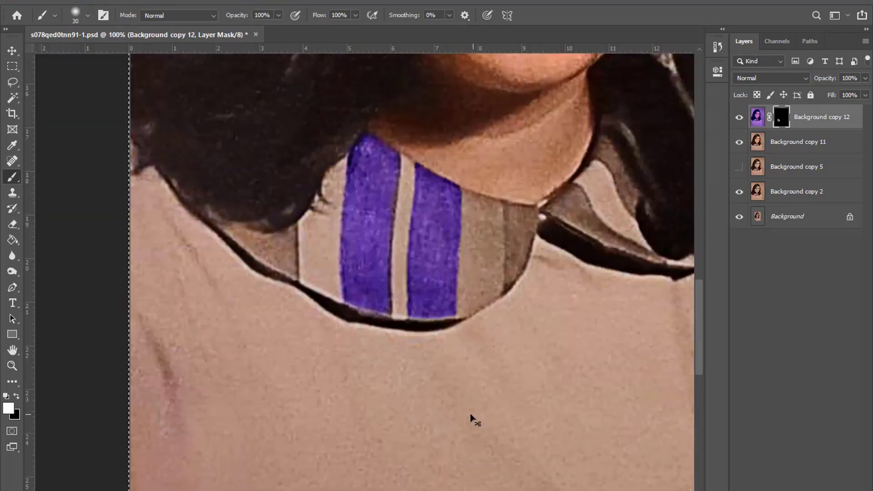
pyautogui.hotkey('ctrl', '+')
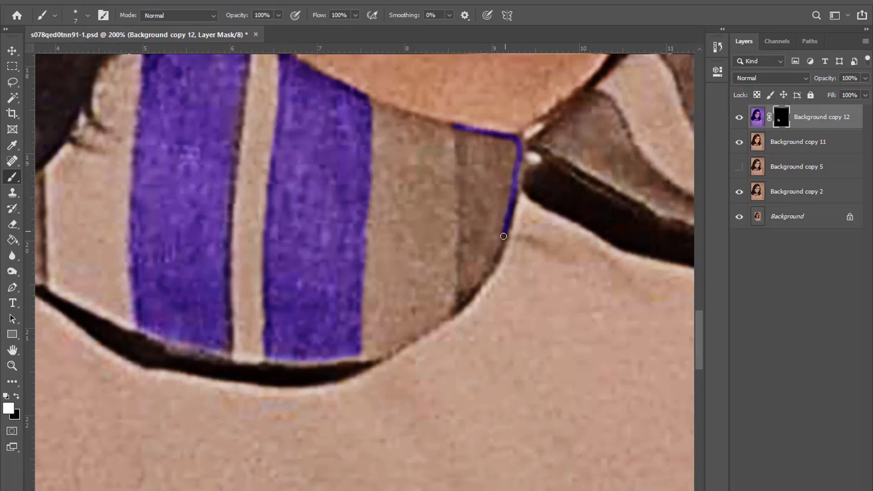
pyautogui.hotkey('ctrl', '-')
pyautogui.hotkey('ctrl', '-')
pyautogui.hotkey('ctrl', '+')
pyautogui.hotkey('ctrl', '+')
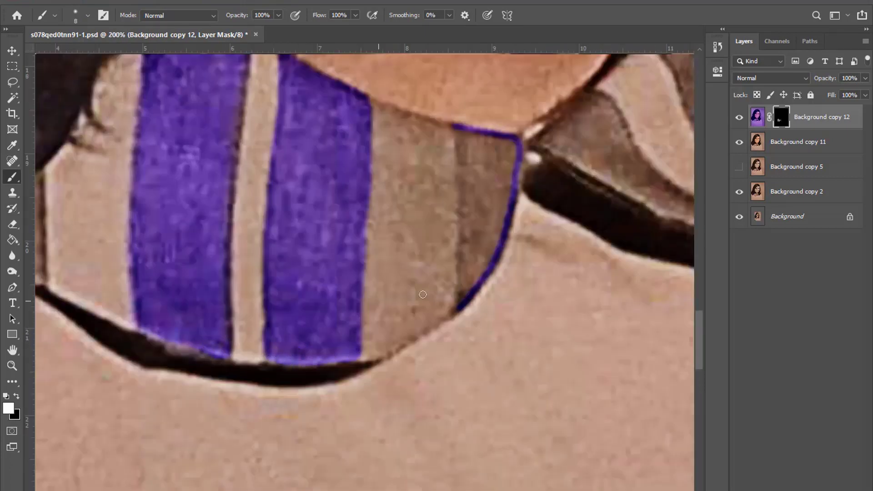
pyautogui.scroll(2, 423, 295)
pyautogui.moveTo(454, 156); pyautogui.dragTo(462, 303)
pyautogui.moveTo(461, 163)
pyautogui.mouseDown()
pyautogui.moveTo(517, 211)
pyautogui.moveTo(462, 321)
pyautogui.moveTo(462, 164)
pyautogui.moveTo(476, 298)
pyautogui.moveTo(472, 189)
pyautogui.mouseUp()
# - Try a tint stroke along the collar flap edge at 300% zoom, then undo it
pyautogui.press(']')
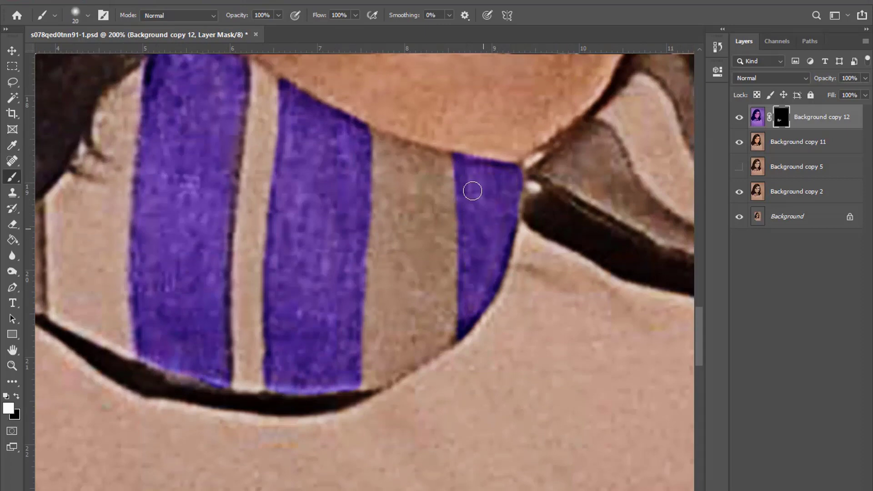
pyautogui.hotkey('ctrl', '-')
pyautogui.hotkey('ctrl', '-')
pyautogui.hotkey('ctrl', '-')
pyautogui.hotkey('ctrl', '+')
pyautogui.hotkey('ctrl', '+')
pyautogui.hotkey('ctrl', '+')
pyautogui.press('[')
pyautogui.hotkey('ctrl', '+')
pyautogui.moveTo(346, 208)
pyautogui.mouseDown()
pyautogui.moveTo(370, 167)
pyautogui.moveTo(361, 164)
pyautogui.mouseUp()
pyautogui.hotkey('ctrl', '-')
pyautogui.press('[')
pyautogui.hotkey('ctrl', 'z')
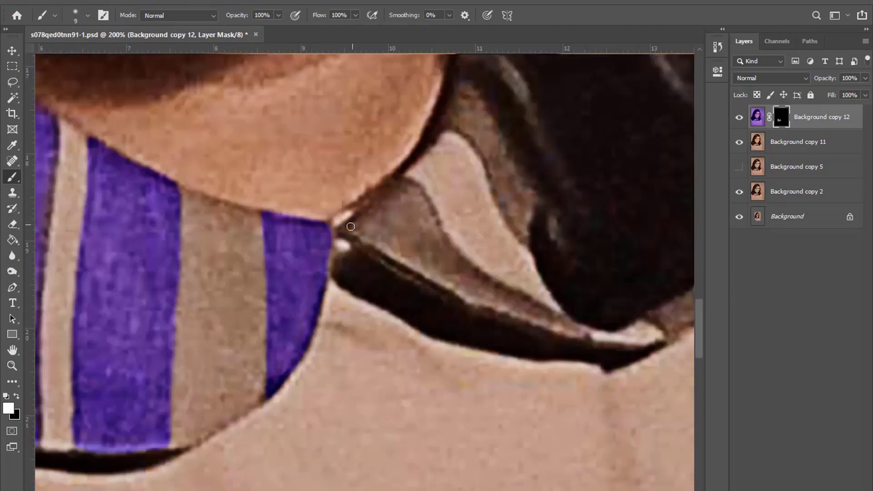
# - Tint the dark right collar flap edge, the area between its lines, and its brown triangle
pyautogui.moveTo(393, 179); pyautogui.dragTo(475, 275)
pyautogui.scroll(-3, 476, 275)
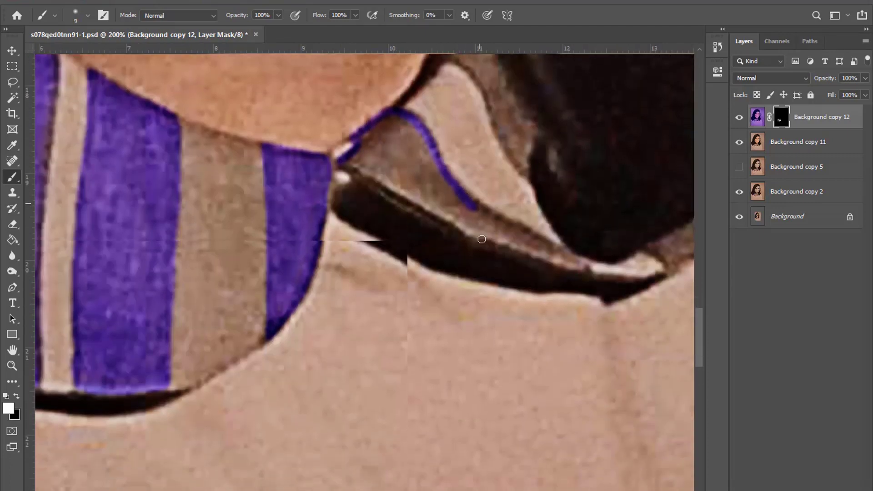
pyautogui.moveTo(471, 210); pyautogui.dragTo(506, 222)
pyautogui.moveTo(524, 250); pyautogui.dragTo(358, 166)
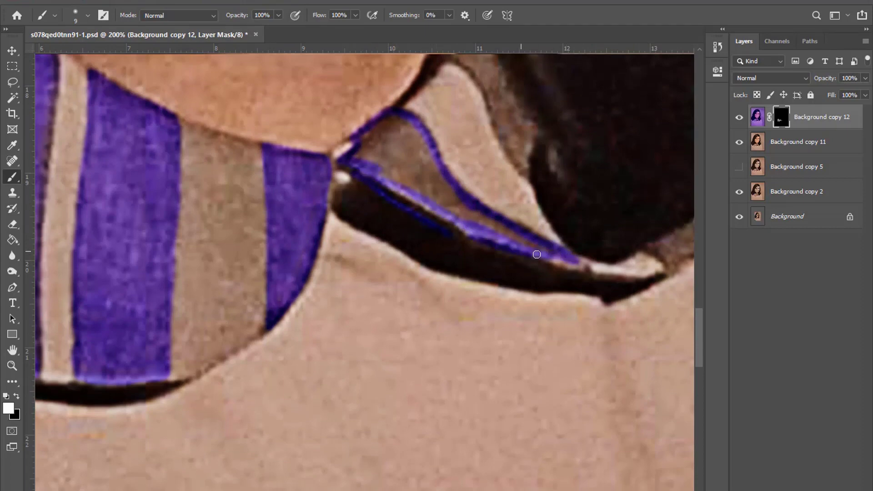
pyautogui.moveTo(551, 251); pyautogui.dragTo(490, 224)
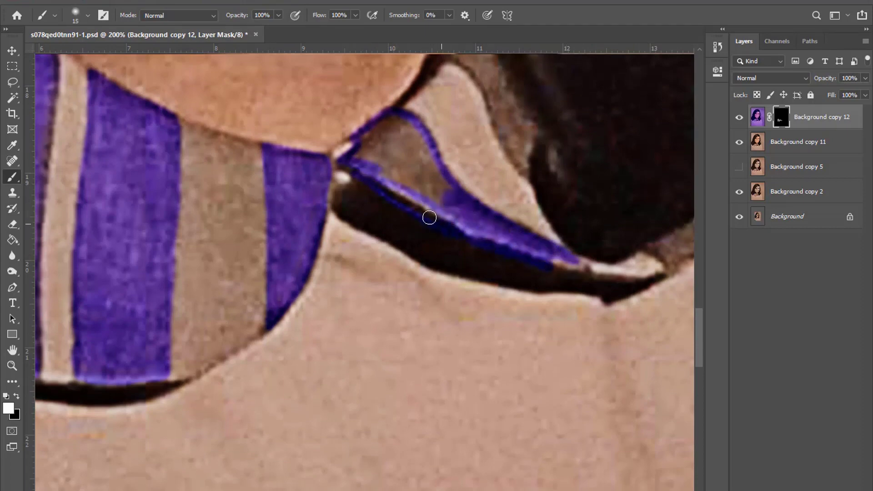
pyautogui.press(']')
pyautogui.moveTo(429, 218)
pyautogui.mouseDown()
pyautogui.moveTo(363, 141)
pyautogui.moveTo(456, 200)
pyautogui.moveTo(392, 157)
pyautogui.mouseUp()
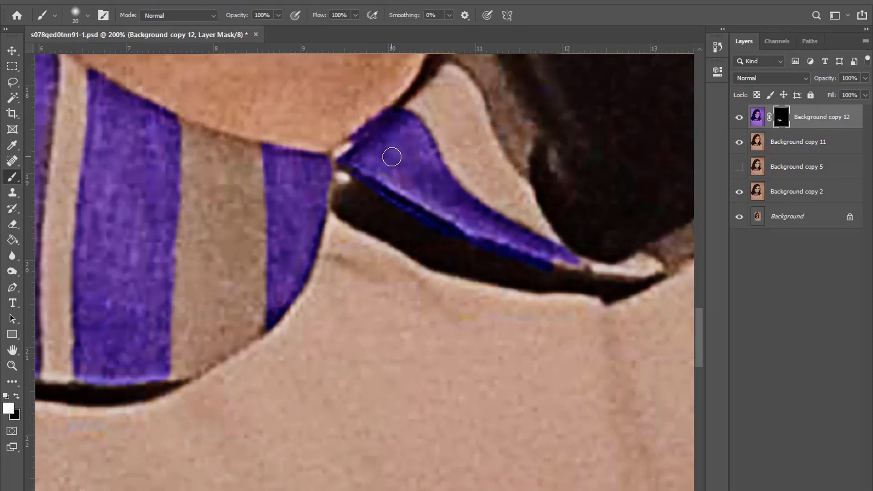
pyautogui.scroll(-3, 392, 157)
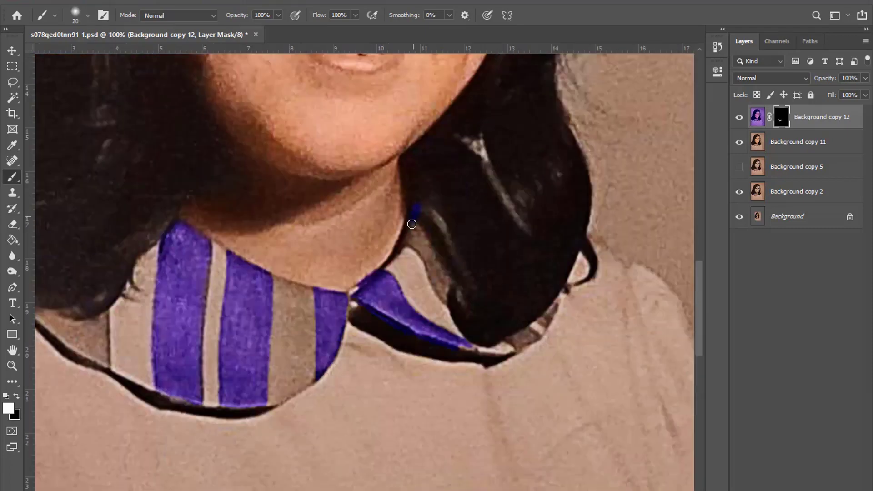
# - Paint the purple tint along the right collar edge beside the hair
pyautogui.press('[')
pyautogui.press('[')
pyautogui.scroll(1, 412, 224)
pyautogui.moveTo(440, 216); pyautogui.dragTo(499, 288)
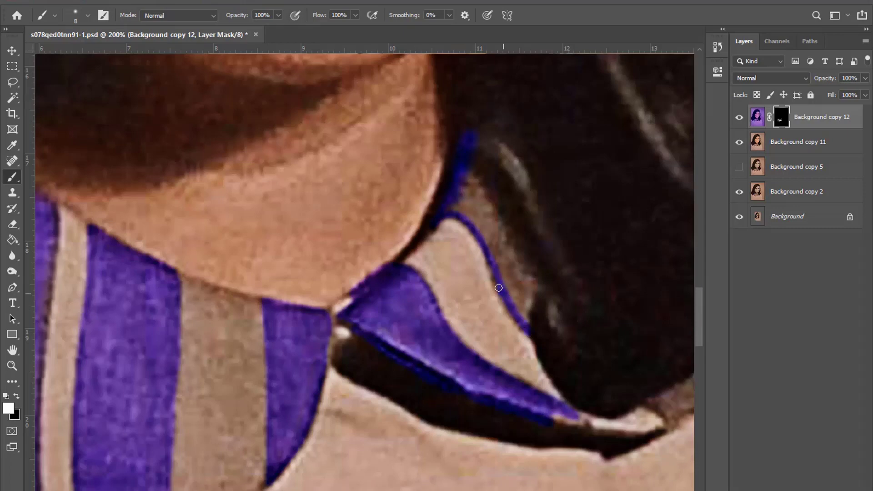
pyautogui.scroll(-1, 528, 296)
pyautogui.press(']')
pyautogui.press(']')
pyautogui.press(']')
pyautogui.scroll(-1, 503, 272)
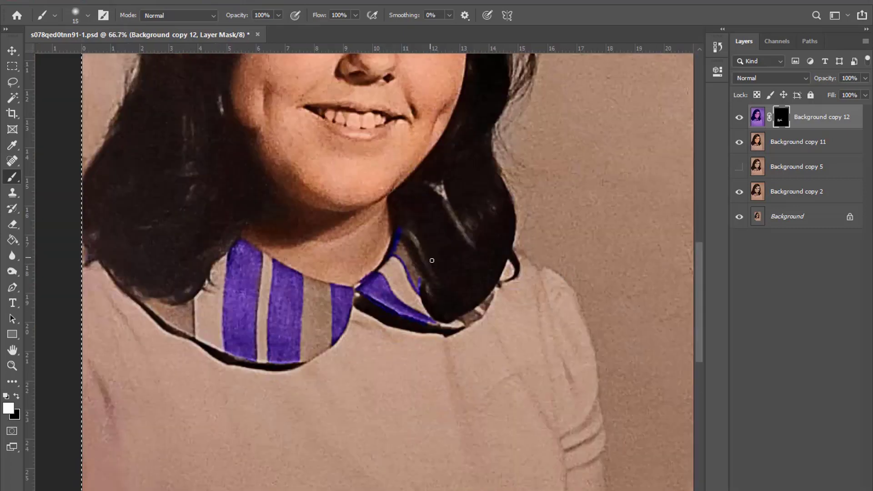
pyautogui.scroll(1, 429, 259)
pyautogui.moveTo(456, 256); pyautogui.dragTo(449, 251)
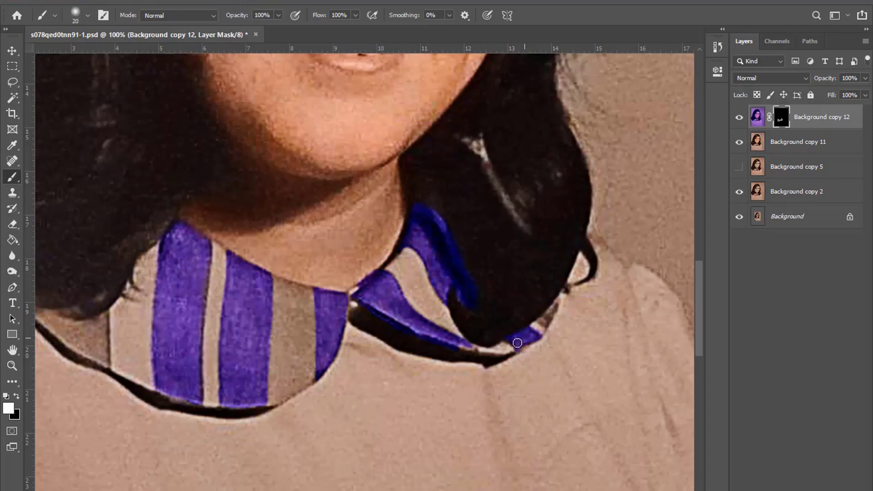
# - Toggle the tinted layer's visibility to compare, leaving it visible, and frame the face and collar
pyautogui.scroll(-3, 518, 343)
pyautogui.scroll(2, 509, 318)
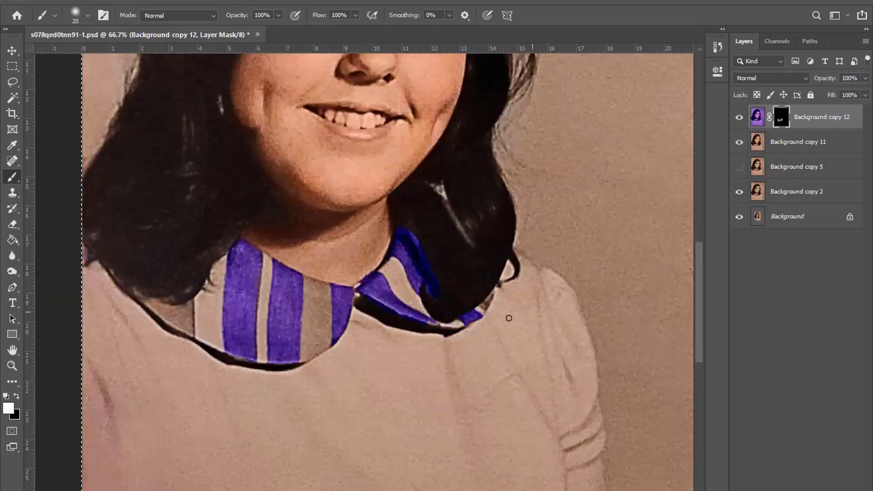
pyautogui.scroll(1, 509, 318)
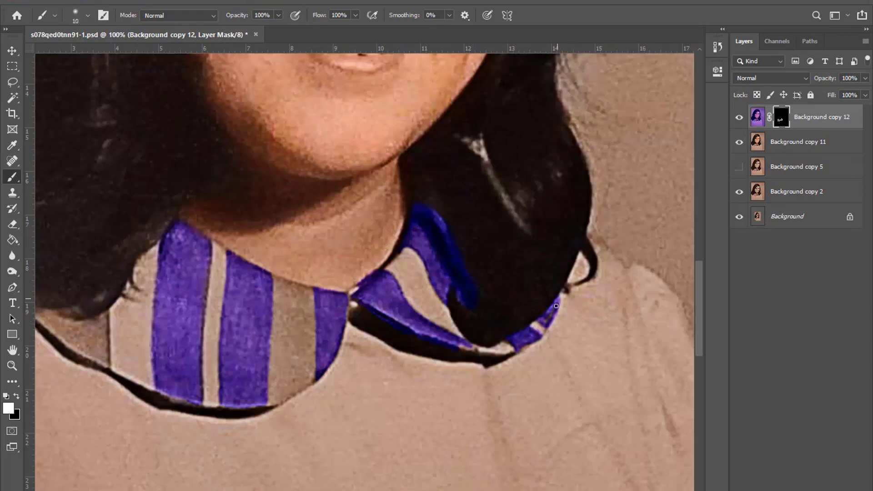
pyautogui.scroll(-2, 556, 306)
pyautogui.scroll(-1, 486, 306)
pyautogui.scroll(2, 377, 324)
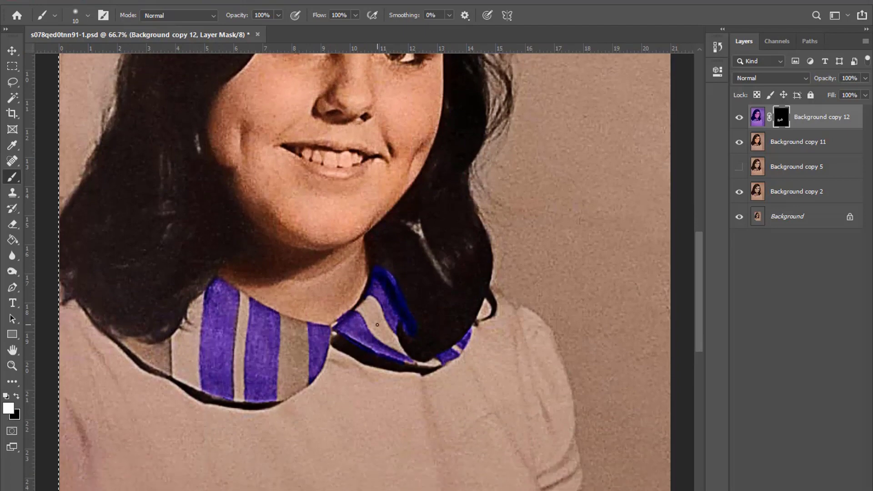
pyautogui.scroll(1, 378, 325)
pyautogui.scroll(1, 402, 337)
pyautogui.scroll(-1, 454, 325)
pyautogui.scroll(-1, 462, 327)
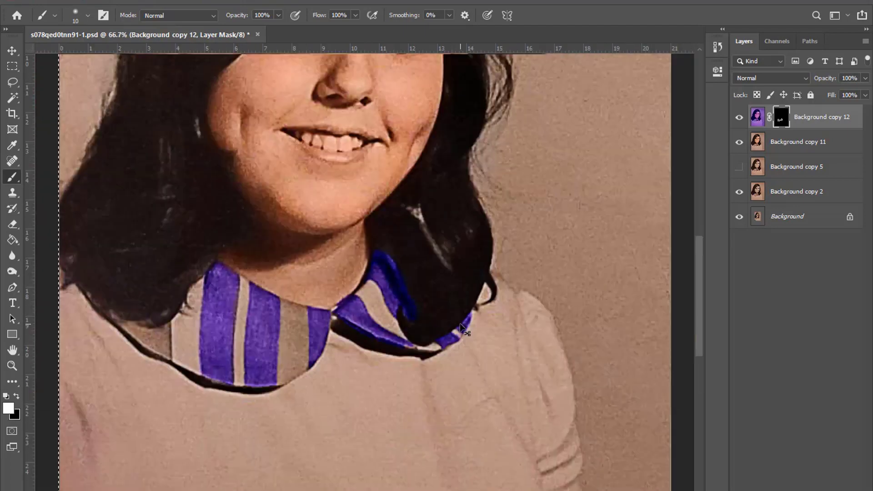
pyautogui.click(739, 118)
pyautogui.click(740, 117)
pyautogui.click(740, 118)
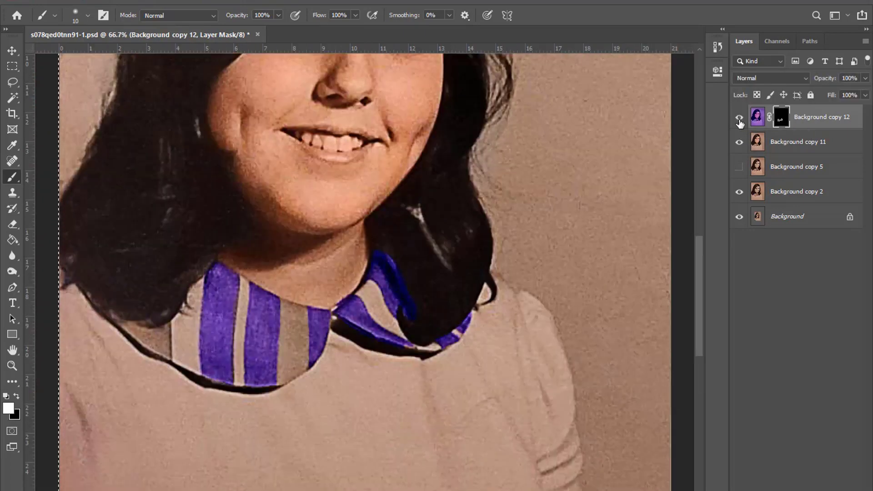
pyautogui.doubleClick(739, 117)
pyautogui.doubleClick(739, 117)
pyautogui.hotkey('ctrl', '-')
pyautogui.hotkey('ctrl', '-')
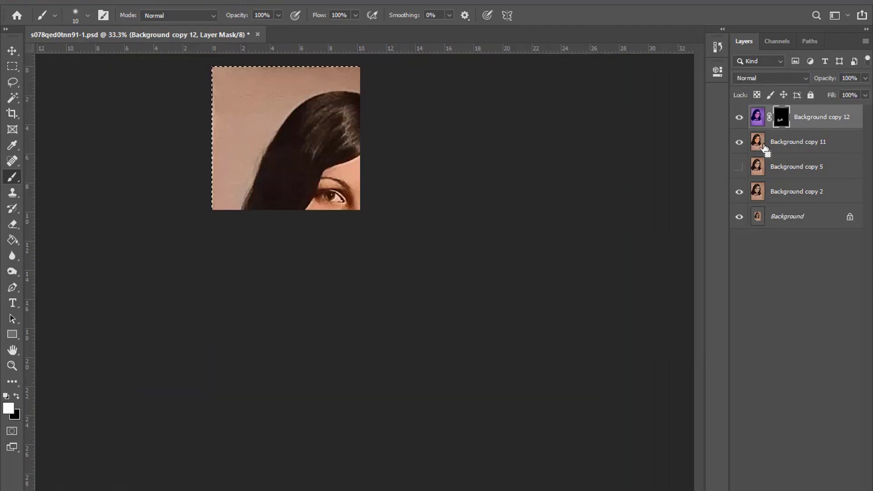
pyautogui.hotkey('ctrl', '+')
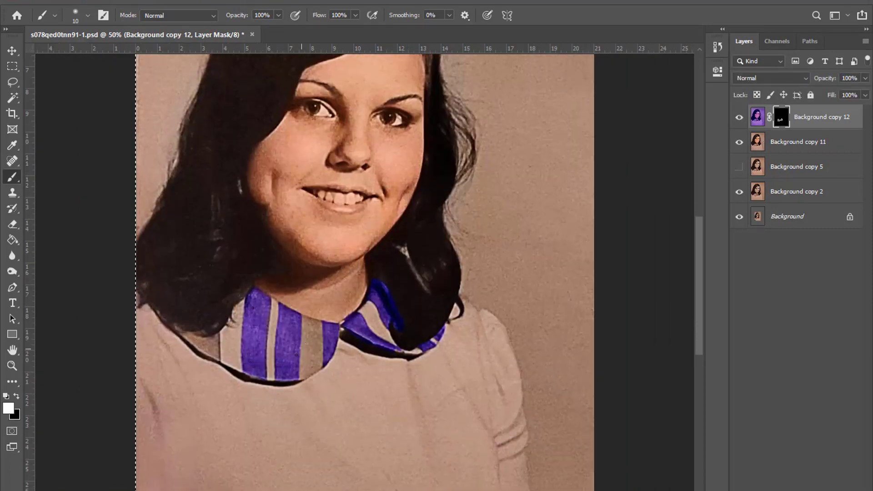
# - Apply Hue/Saturation to the tinted layer's pixels: Hue +92, Saturation +14, Lightness -33
pyautogui.click(758, 117)
pyautogui.click(80, 3)
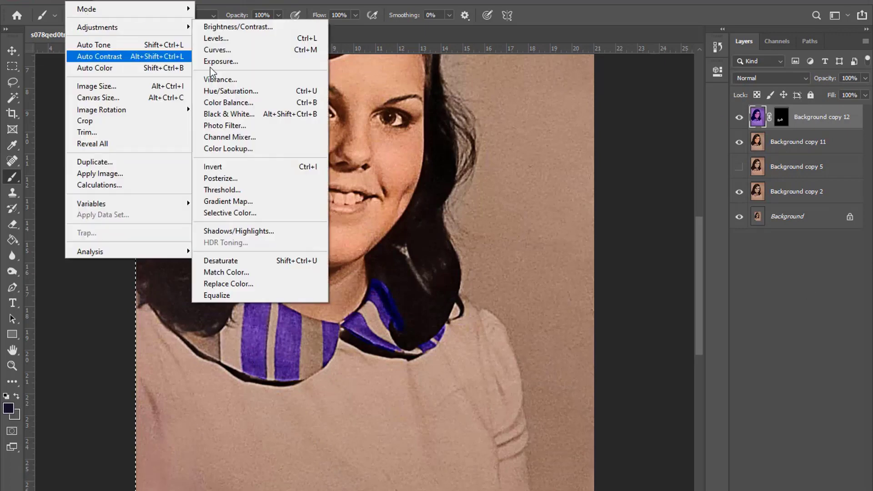
pyautogui.click(231, 90)
pyautogui.moveTo(629, 81)
pyautogui.mouseDown()
pyautogui.moveTo(572, 80)
pyautogui.moveTo(674, 80)
pyautogui.mouseUp()
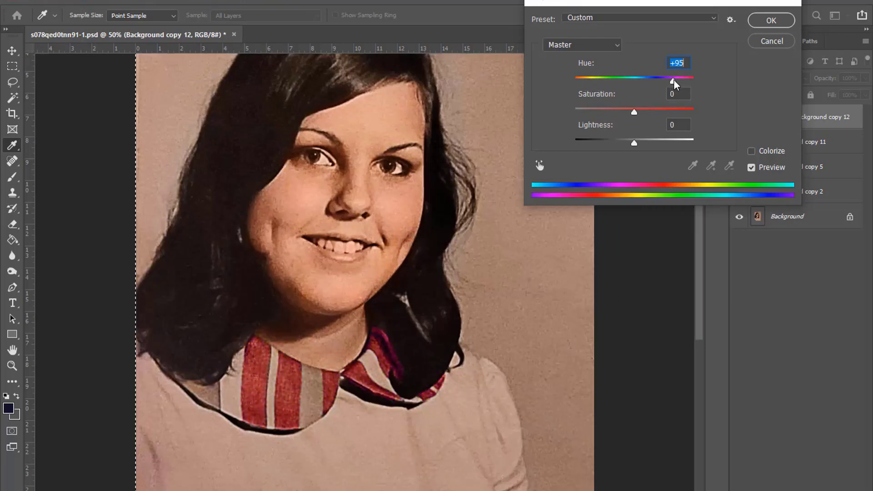
pyautogui.hotkey('ctrl', '-')
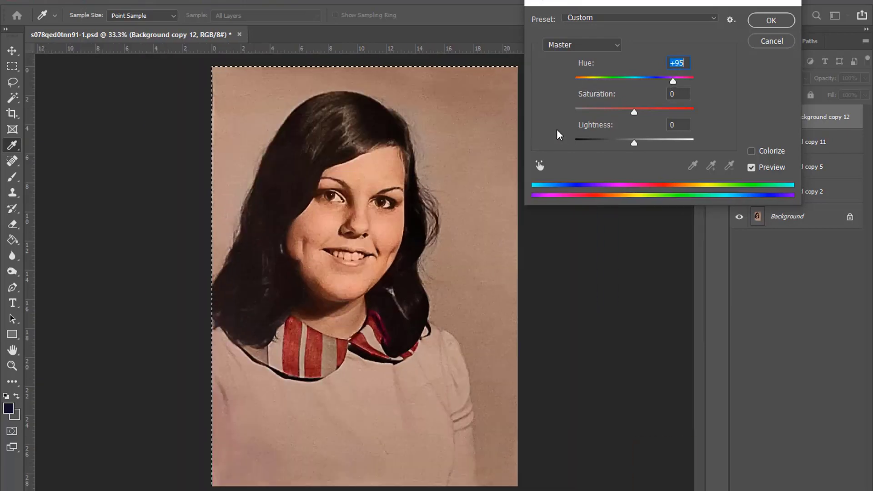
pyautogui.hotkey('ctrl', '+')
pyautogui.moveTo(673, 81); pyautogui.dragTo(673, 81)
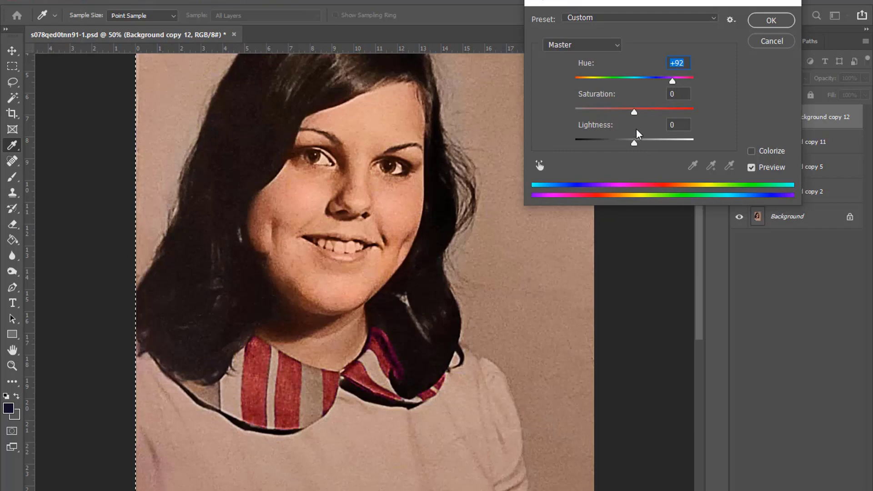
pyautogui.moveTo(634, 112); pyautogui.dragTo(643, 112)
pyautogui.moveTo(634, 142); pyautogui.dragTo(617, 142)
pyautogui.hotkey('ctrl', '-')
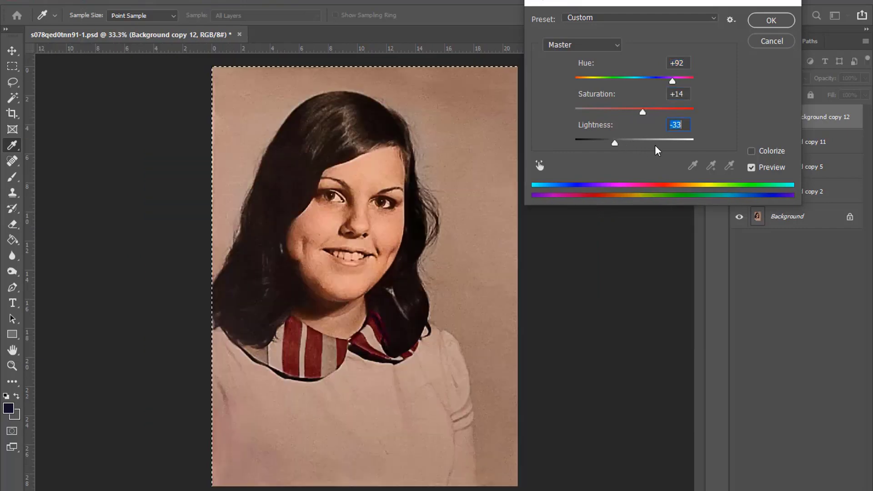
pyautogui.press('Return')
# - Stamp all visible layers into a new Layer 1 above Background copy 11
pyautogui.press('b')
pyautogui.hotkey('ctrl', '+')
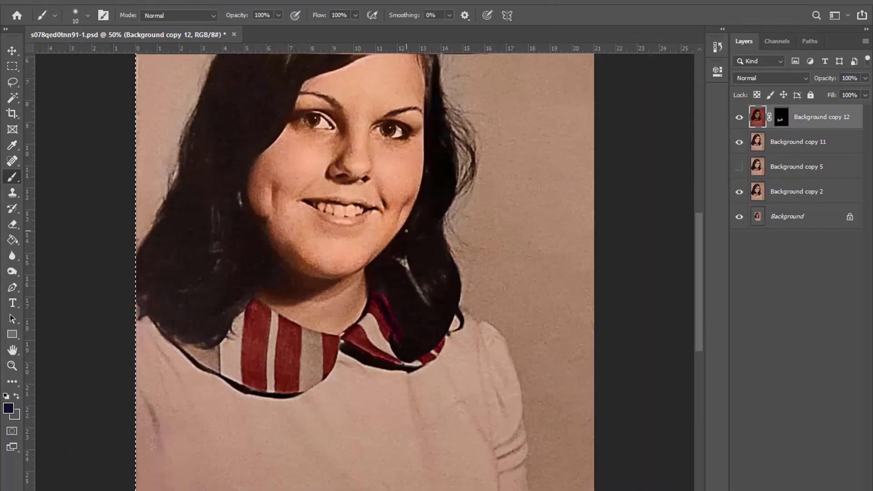
pyautogui.hotkey('ctrl', '-')
pyautogui.hotkey('ctrl', '+')
pyautogui.hotkey('ctrl', '+')
pyautogui.click(811, 142)
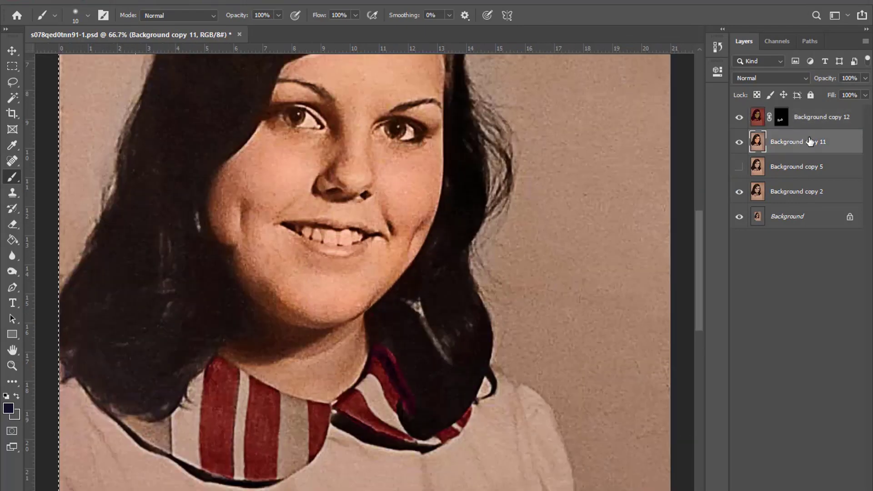
pyautogui.hotkey('ctrl', 'shift', 'alt', 'e')
pyautogui.scroll(-1, 364, 273)
pyautogui.scroll(-1, 364, 273)
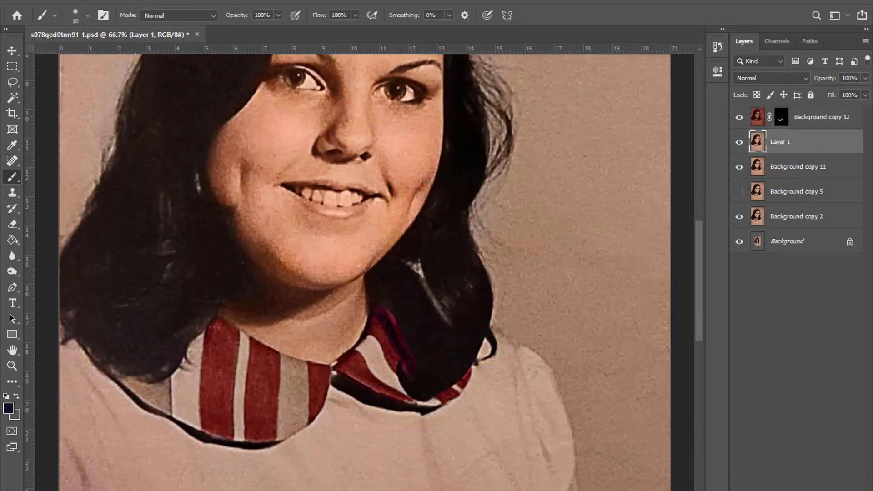
# - Shift Layer 1's colour balance toward magenta and hide it behind a black mask
pyautogui.click(84, 1)
pyautogui.moveTo(97, 28)
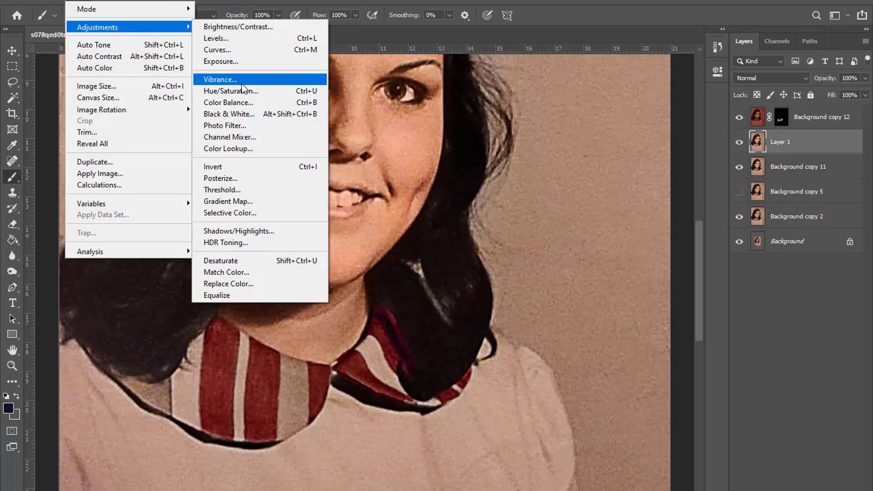
pyautogui.click(228, 103)
pyautogui.moveTo(608, 78); pyautogui.dragTo(599, 80)
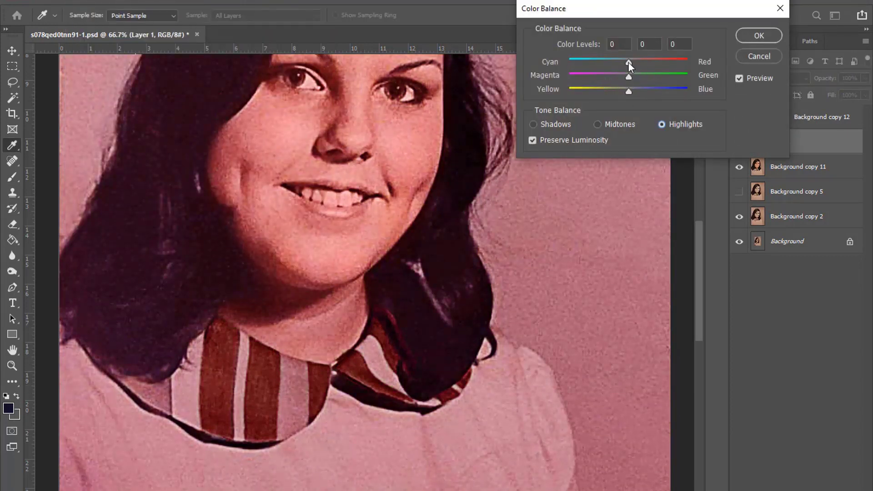
pyautogui.click(758, 36)
pyautogui.hotkey('ctrl', 'i')
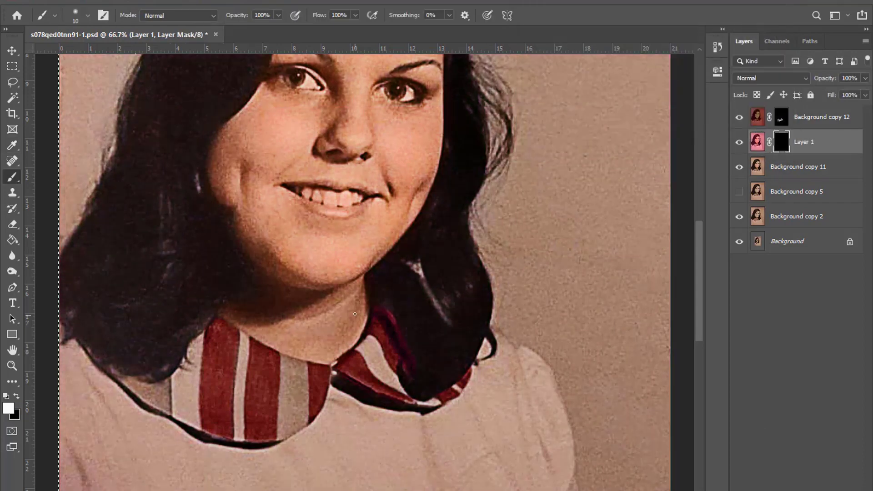
# - Paint pink through the mask onto the grey collar stripe and the stripe beside the hair
pyautogui.scroll(-1, 364, 273)
pyautogui.hotkey('ctrl', '+')
pyautogui.press(']')
pyautogui.press(']')
pyautogui.press(']')
pyautogui.moveTo(258, 312)
pyautogui.mouseDown()
pyautogui.moveTo(265, 343)
pyautogui.moveTo(249, 292)
pyautogui.mouseUp()
pyautogui.hotkey('ctrl', '+')
pyautogui.hotkey('ctrl', '+')
pyautogui.press('[')
pyautogui.press('[')
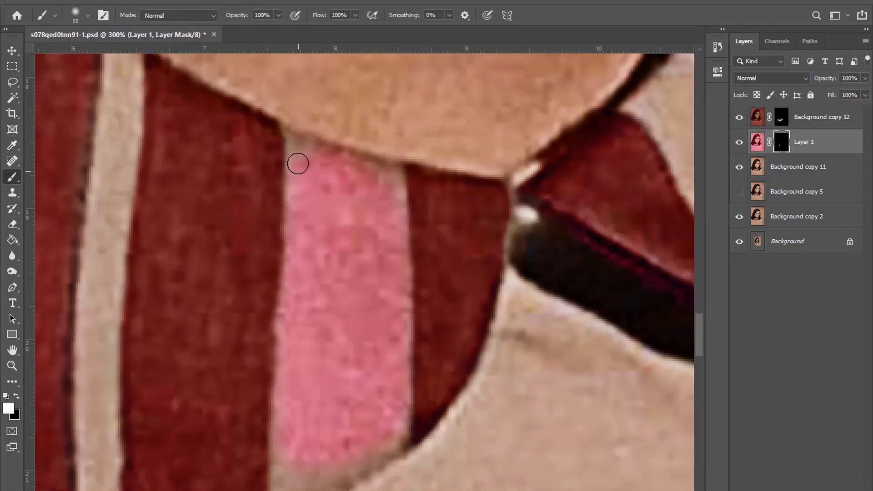
pyautogui.hotkey('ctrl', '-')
pyautogui.press(']')
pyautogui.press(']')
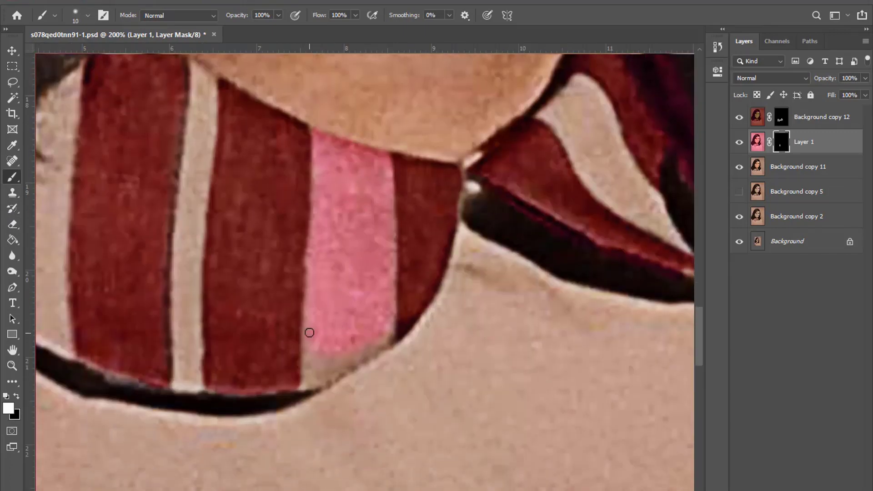
pyautogui.hotkey('ctrl', '-')
pyautogui.hotkey('ctrl', '-')
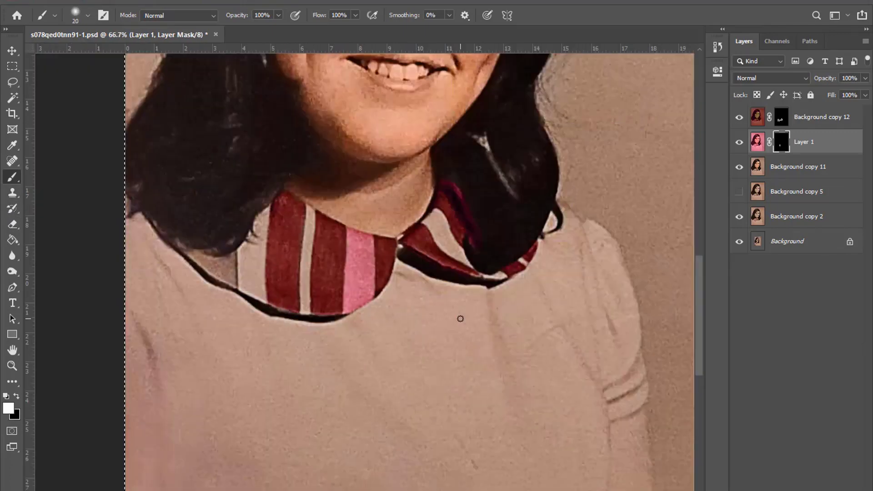
pyautogui.hotkey('ctrl', '-')
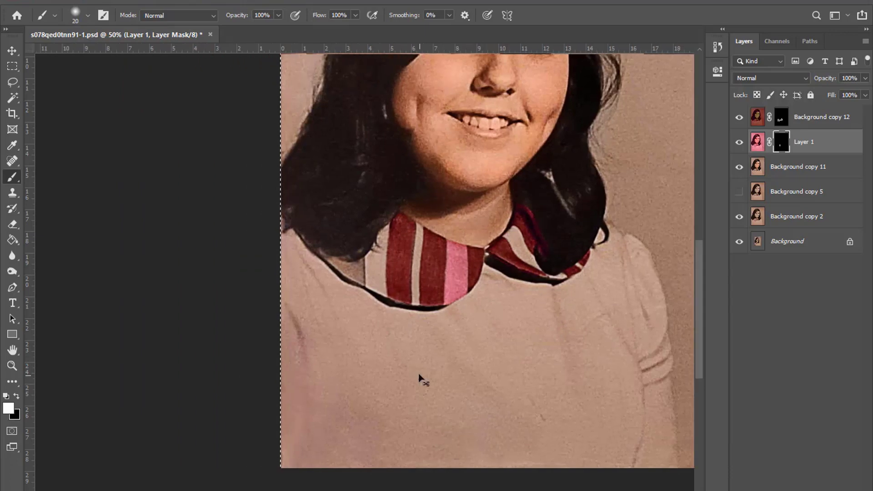
pyautogui.hotkey('ctrl', '+')
pyautogui.hotkey('ctrl', '+')
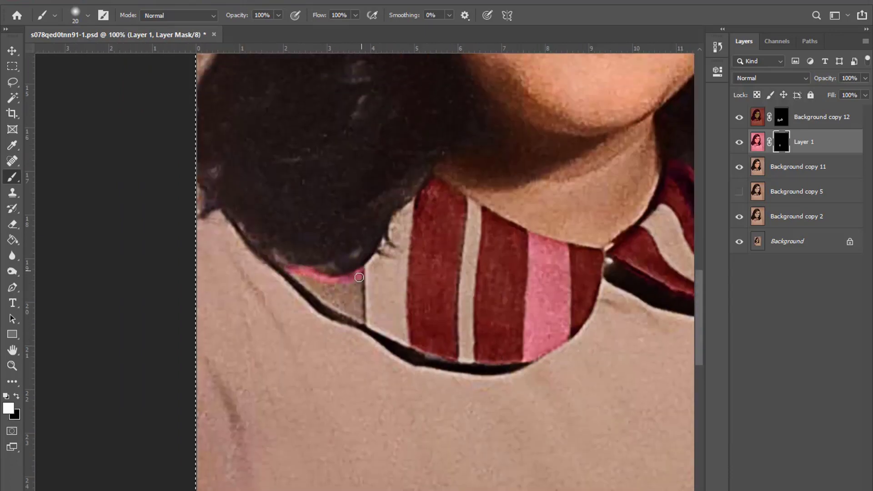
pyautogui.press('[')
pyautogui.press('[')
pyautogui.press('[')
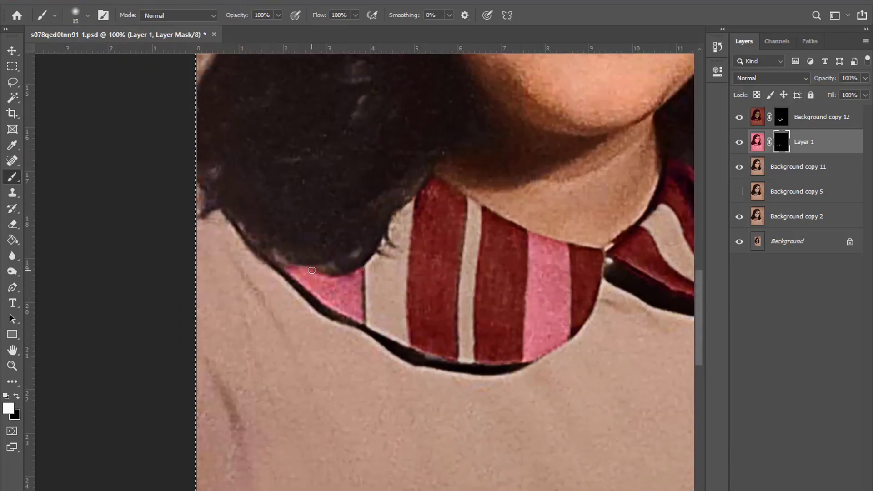
pyautogui.moveTo(345, 282); pyautogui.dragTo(351, 255)
pyautogui.press(']')
# - Fit the photo in view and target Layer 1's pixels instead of its mask
pyautogui.hotkey('ctrl', '0')
pyautogui.hotkey('ctrl', '+')
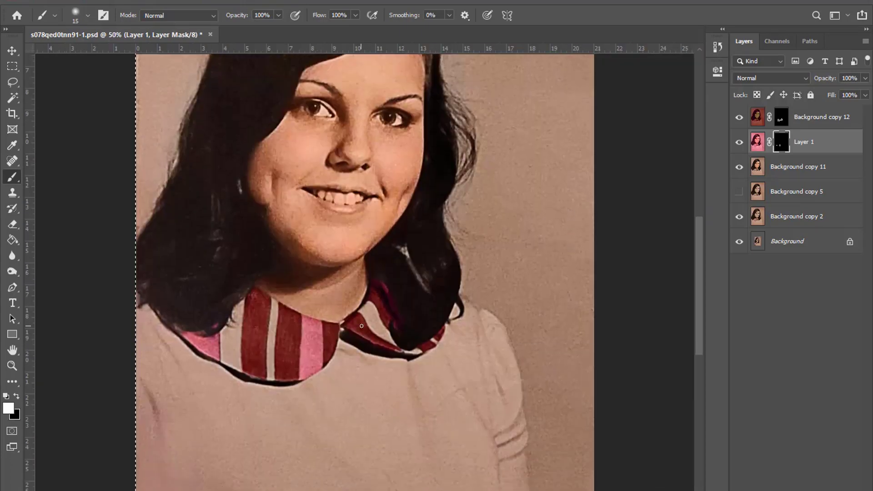
pyautogui.hotkey('ctrl', '+')
pyautogui.press('[')
pyautogui.hotkey('ctrl', '-')
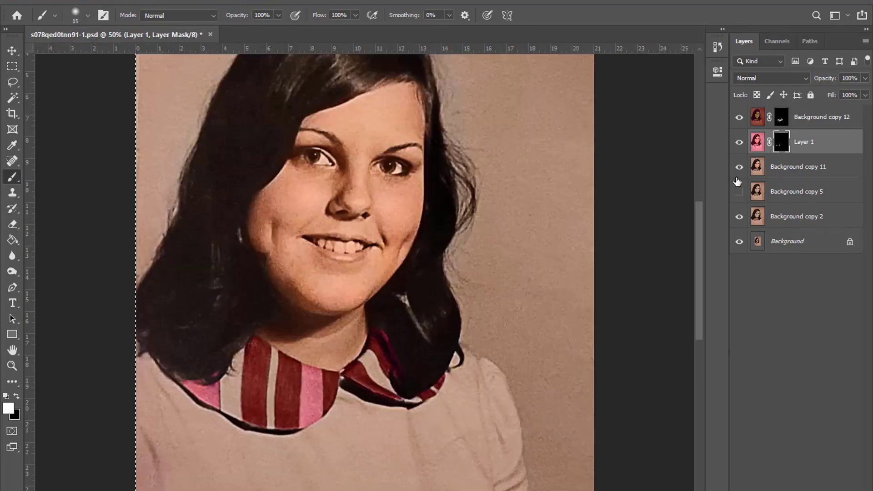
pyautogui.click(758, 142)
pyautogui.hotkey('ctrl', '-')
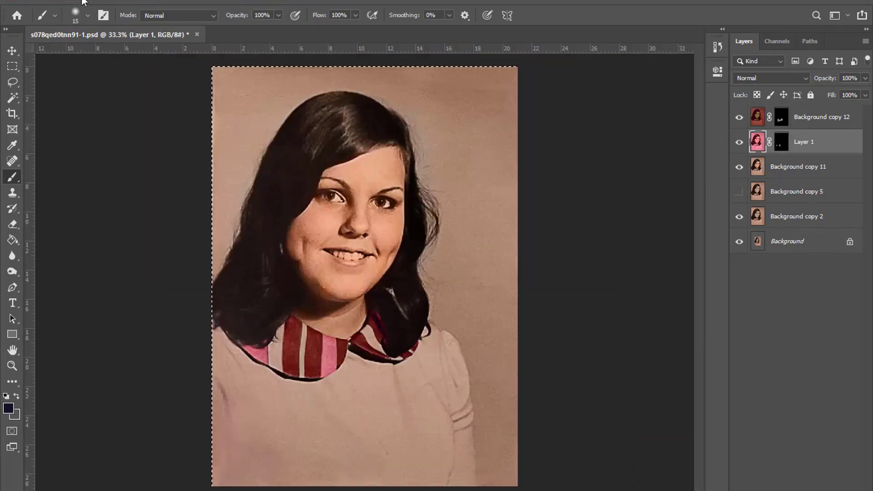
# - Recolour Layer 1's pink stripes with Hue/Saturation: Hue +180, Saturation -57
pyautogui.click(75, 1)
pyautogui.click(225, 91)
pyautogui.moveTo(634, 80)
pyautogui.mouseDown()
pyautogui.moveTo(595, 79)
pyautogui.moveTo(642, 82)
pyautogui.mouseUp()
pyautogui.moveTo(651, 79); pyautogui.dragTo(704, 75)
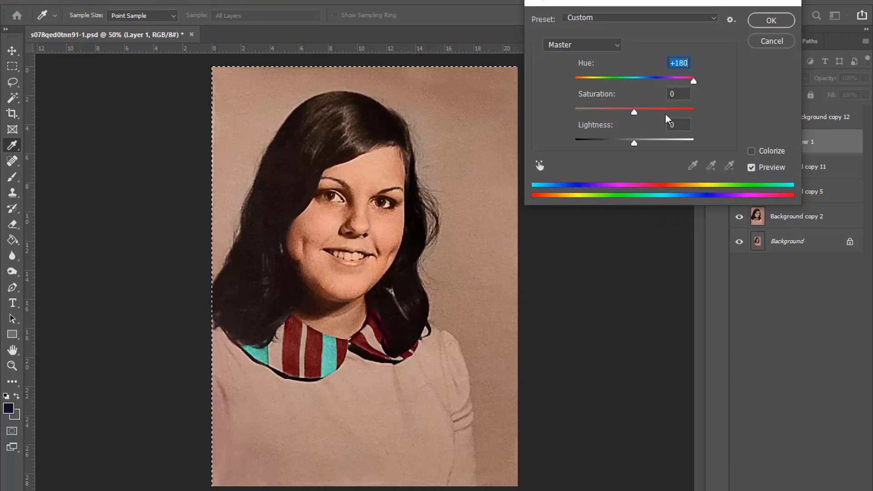
pyautogui.hotkey('ctrl', '+')
pyautogui.moveTo(635, 112); pyautogui.dragTo(603, 113)
pyautogui.hotkey('ctrl', '-')
pyautogui.hotkey('ctrl', '-')
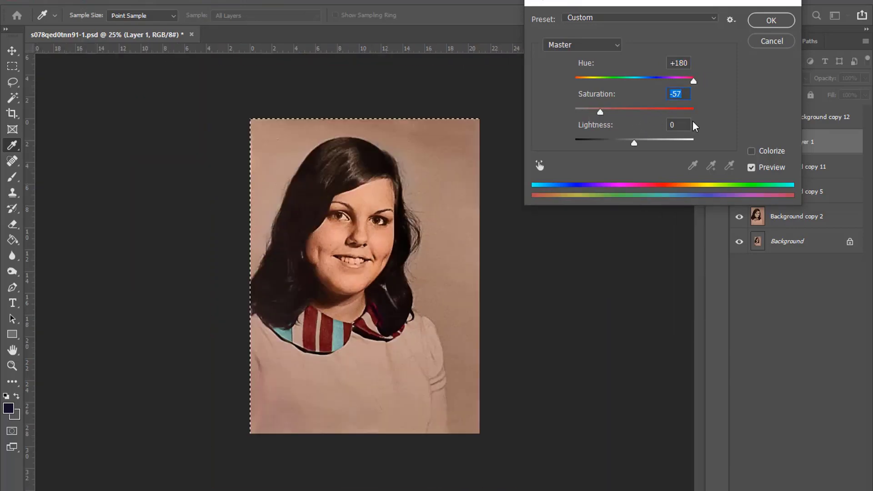
pyautogui.press('Return')
# - Clear the selection around the image
pyautogui.press('b')
pyautogui.click(12, 366)
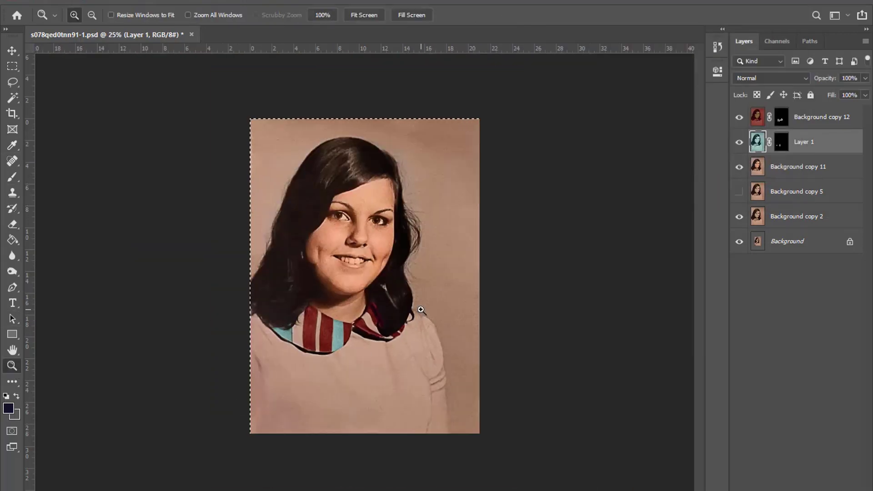
pyautogui.press('m')
pyautogui.hotkey('ctrl', 'd')
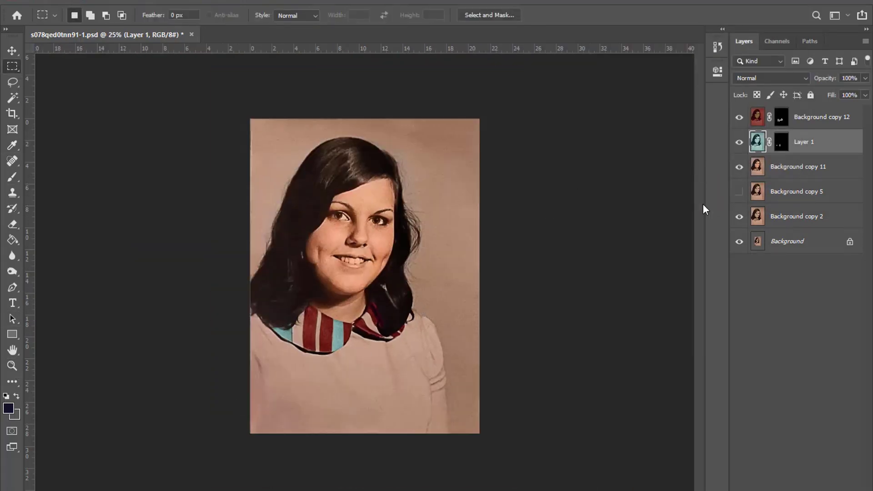
# - Duplicate Background copy 11 and brighten the copy with Brightness/Contrast 18/18
pyautogui.click(778, 170)
pyautogui.hotkey('ctrl', 'j')
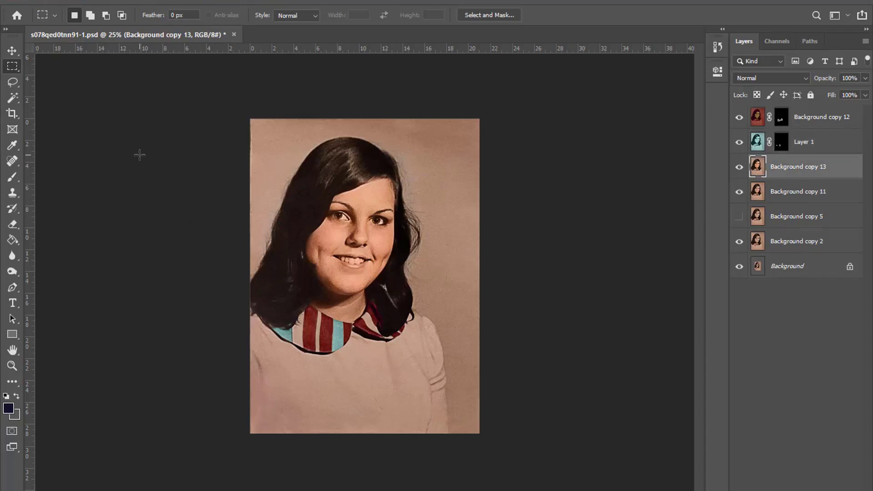
pyautogui.press('i')
pyautogui.click(264, 27)
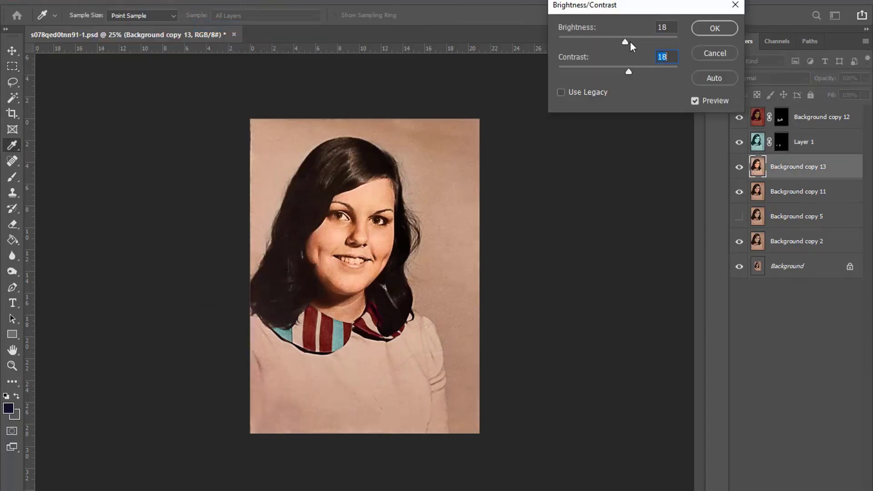
pyautogui.press('Return')
# - Desaturate the Reds of Background copy 13 to -46 with Hue/Saturation
pyautogui.click(77, 1)
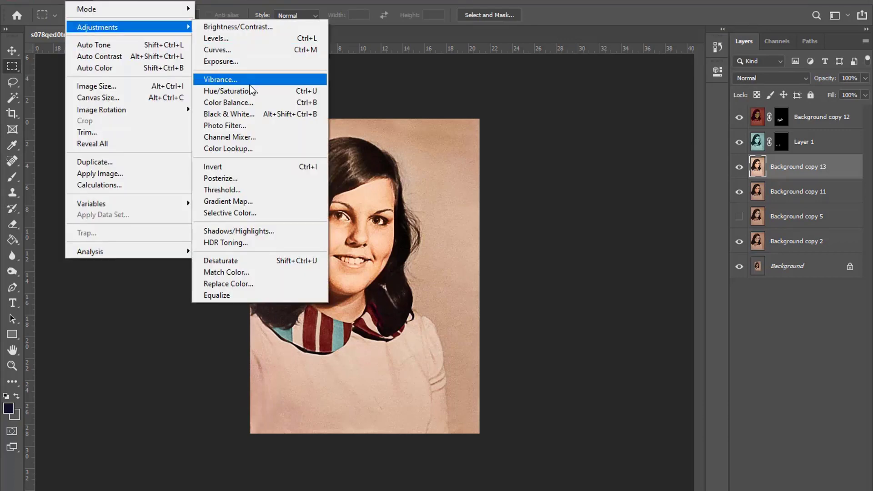
pyautogui.click(251, 91)
pyautogui.click(583, 44)
pyautogui.moveTo(634, 110); pyautogui.dragTo(607, 112)
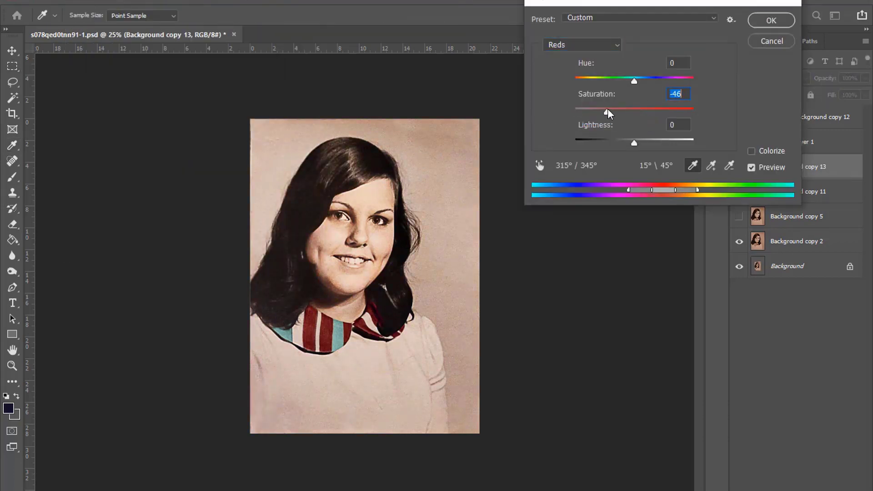
pyautogui.press('Return')
# - Box-select the lower-left sweater, try Color Balance, then cancel and deselect
pyautogui.press('m')
pyautogui.moveTo(248, 288); pyautogui.dragTo(317, 451)
pyautogui.click(80, 2)
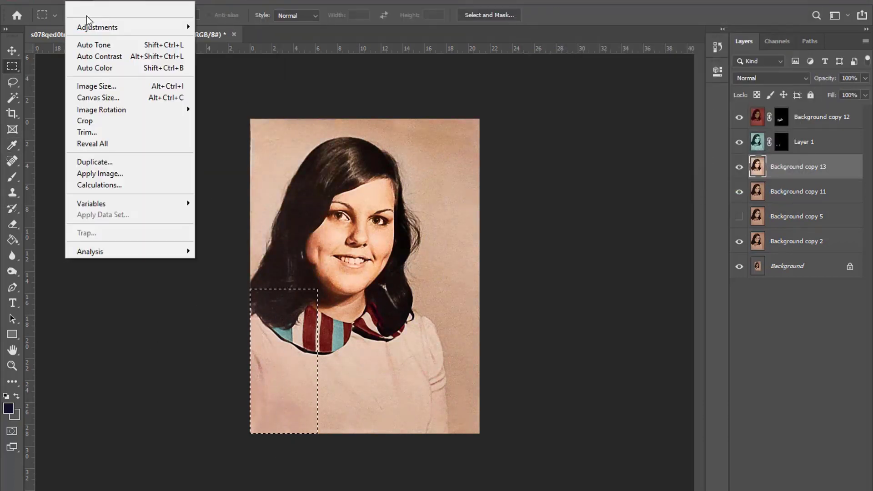
pyautogui.click(240, 102)
pyautogui.press('Return')
pyautogui.hotkey('ctrl', 'd')
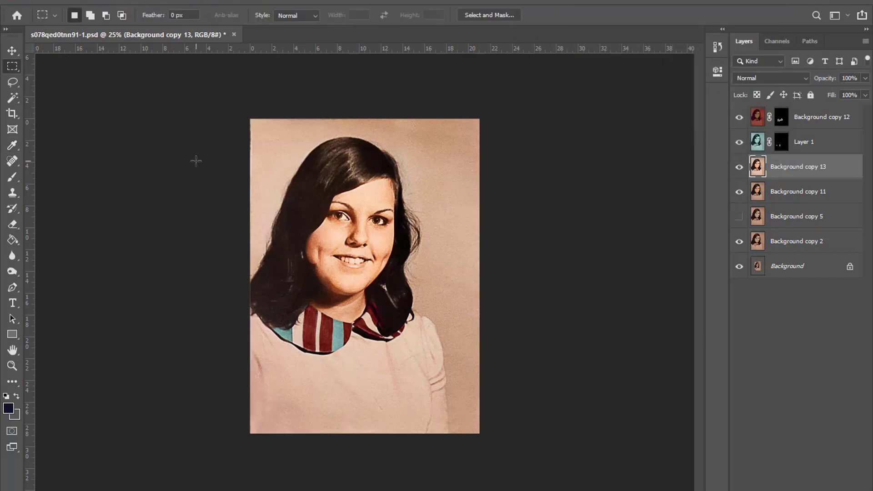
# - Copy a lassoed area to Layer 2 and desaturate its Reds to -35
pyautogui.press('l')
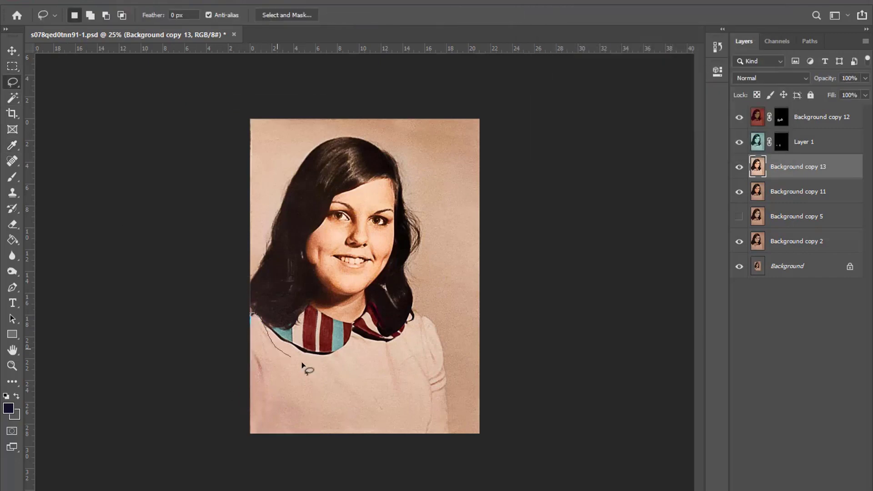
pyautogui.hotkey('ctrl', 'j')
pyautogui.click(84, 2)
pyautogui.click(239, 89)
pyautogui.click(583, 45)
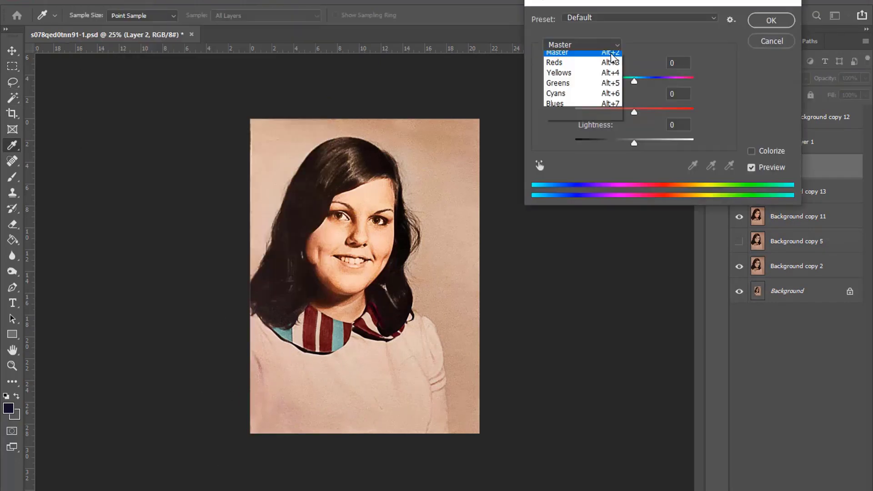
pyautogui.click(564, 62)
pyautogui.moveTo(635, 114); pyautogui.dragTo(615, 112)
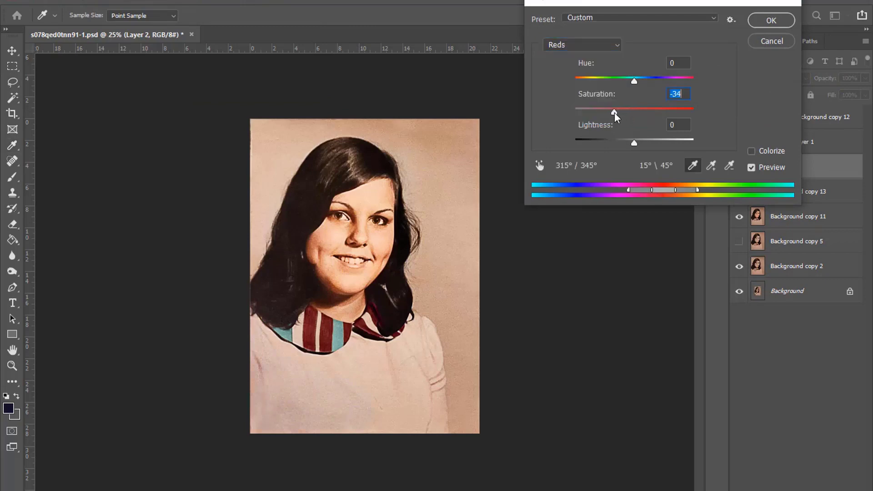
pyautogui.click(759, 21)
# - Merge Layer 2 and Background copy 13 into a single layer
pyautogui.press('e')
pyautogui.keyDown('alt'); pyautogui.rightClick(365, 443); pyautogui.keyUp('alt')
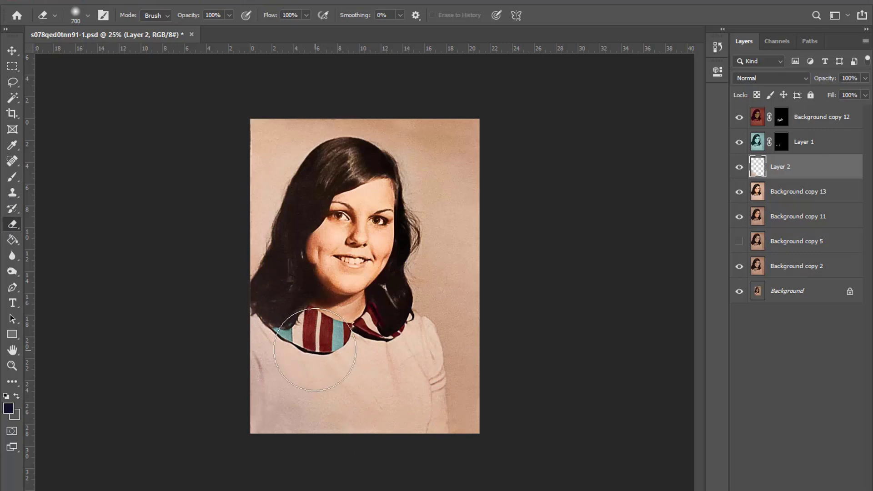
pyautogui.hotkey('ctrl', '+')
pyautogui.click(739, 168)
pyautogui.rightClick(799, 205)
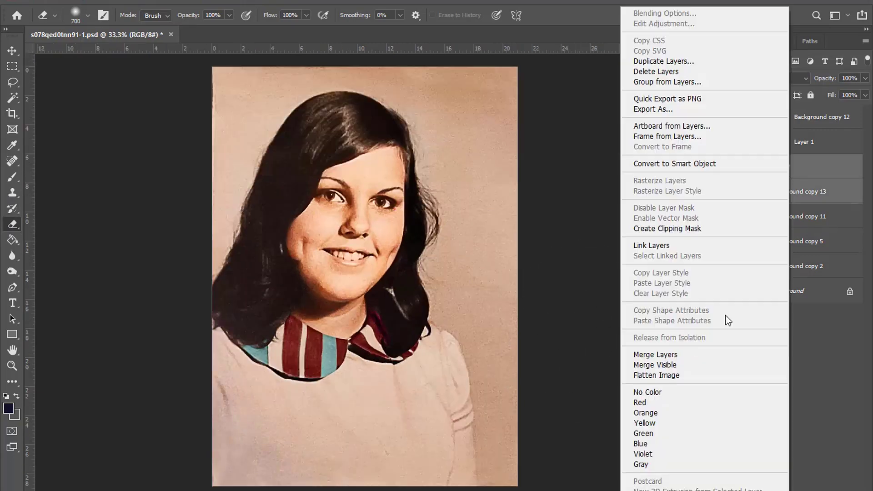
pyautogui.click(728, 355)
# - Add a black-filled layer mask and paint the lower-left sweater back in
pyautogui.click(783, 481)
pyautogui.hotkey('ctrl', 'a')
pyautogui.hotkey('ctrl', 'BackSpace')
pyautogui.press('b')
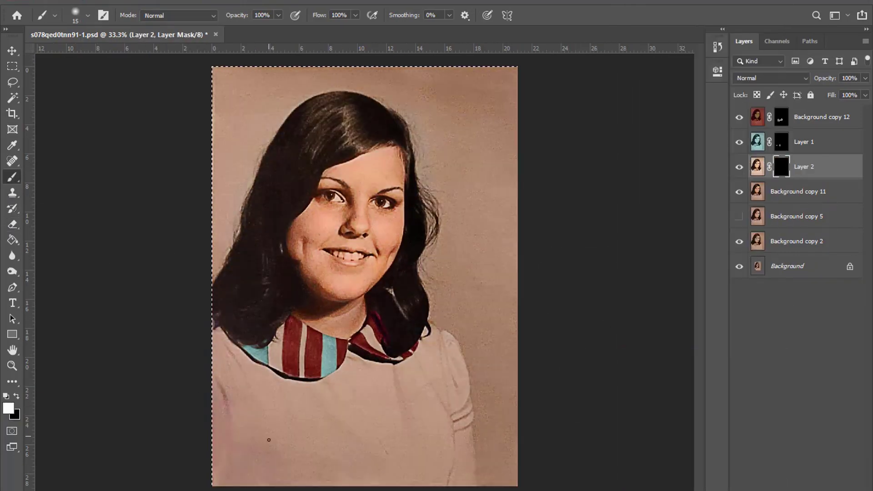
pyautogui.moveTo(267, 445)
pyautogui.mouseDown()
pyautogui.moveTo(240, 445)
pyautogui.moveTo(253, 444)
pyautogui.moveTo(238, 405)
pyautogui.moveTo(351, 432)
pyautogui.moveTo(424, 416)
pyautogui.moveTo(448, 474)
pyautogui.mouseUp()
# - Paint the mask to reveal brightening on the sweater below the collar and shoulder
pyautogui.scroll(1, 367, 370)
pyautogui.press('[')
pyautogui.press('[')
pyautogui.press('[')
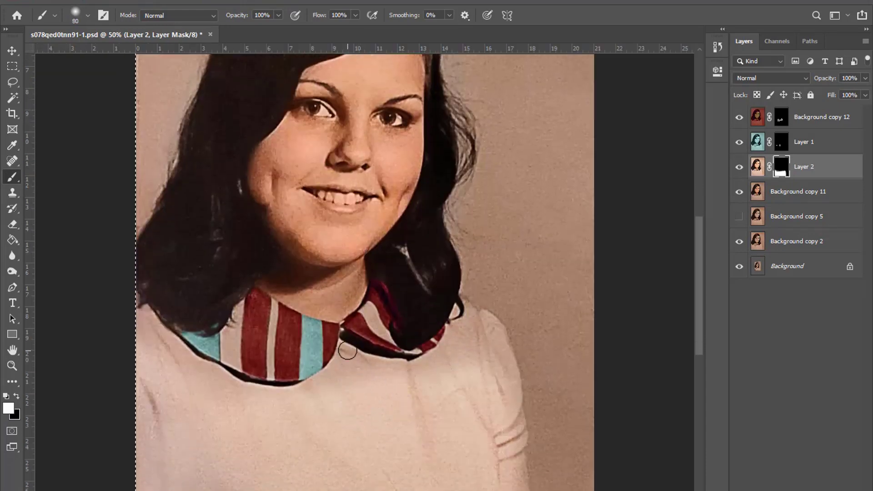
pyautogui.moveTo(342, 351)
pyautogui.mouseDown()
pyautogui.moveTo(351, 360)
pyautogui.moveTo(306, 393)
pyautogui.moveTo(437, 353)
pyautogui.mouseUp()
pyautogui.press(']')
pyautogui.press(']')
pyautogui.press(']')
pyautogui.moveTo(461, 386)
pyautogui.mouseDown()
pyautogui.moveTo(439, 355)
pyautogui.moveTo(470, 315)
pyautogui.moveTo(501, 369)
pyautogui.moveTo(497, 335)
pyautogui.moveTo(473, 318)
pyautogui.mouseUp()
pyautogui.press('[')
pyautogui.press('[')
pyautogui.press('[')
pyautogui.press('[')
pyautogui.press('[')
pyautogui.press('[')
pyautogui.press(']')
pyautogui.press(']')
pyautogui.press(']')
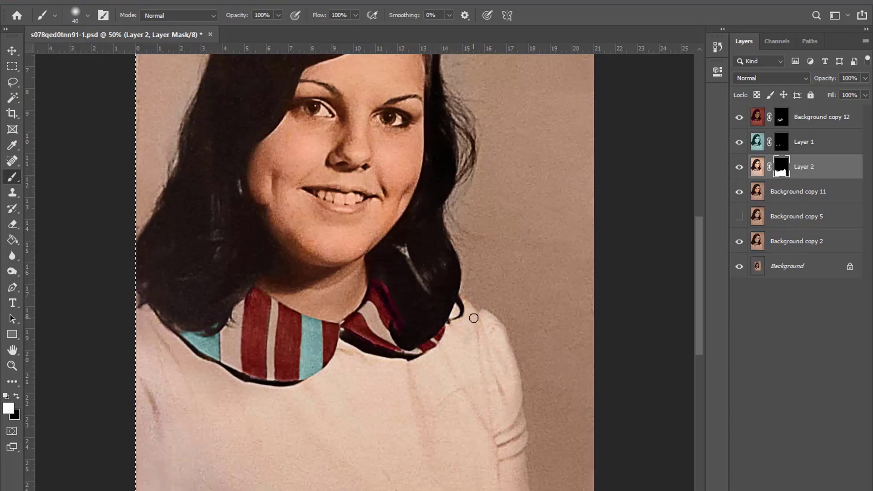
pyautogui.scroll(-1, 501, 386)
pyautogui.hotkey('ctrl', '-')
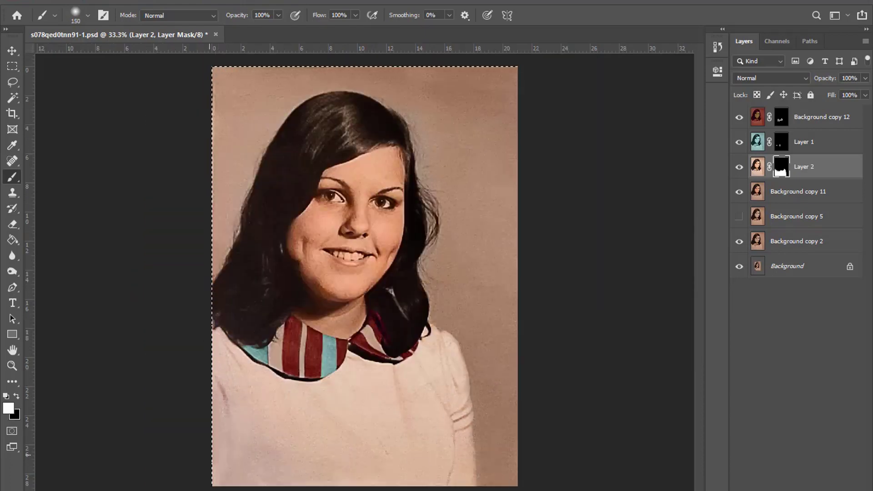
pyautogui.scroll(1, 473, 439)
pyautogui.hscroll(-2, 474, 438)
pyautogui.scroll(1, 341, 300)
# - Reveal brightening along the left collar edge with a smaller brush, then fit the photo
pyautogui.press('[')
pyautogui.press('[')
pyautogui.press('[')
pyautogui.press('[')
pyautogui.moveTo(341, 300); pyautogui.dragTo(331, 320)
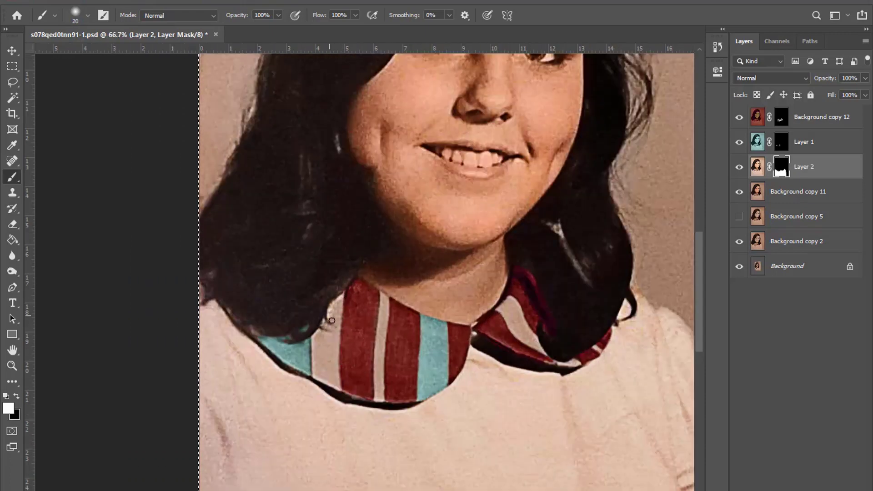
pyautogui.press(']')
pyautogui.press(']')
pyautogui.press(']')
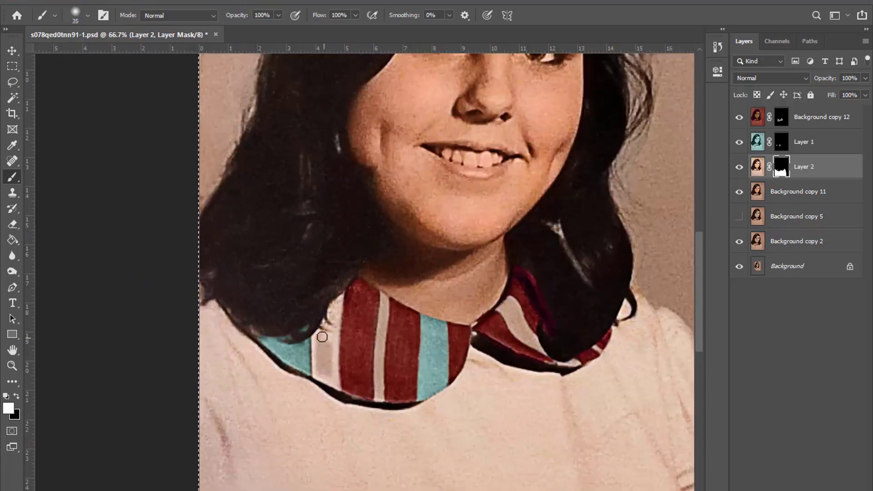
pyautogui.scroll(-1, 330, 371)
pyautogui.scroll(1, 466, 360)
pyautogui.press('[')
pyautogui.press('[')
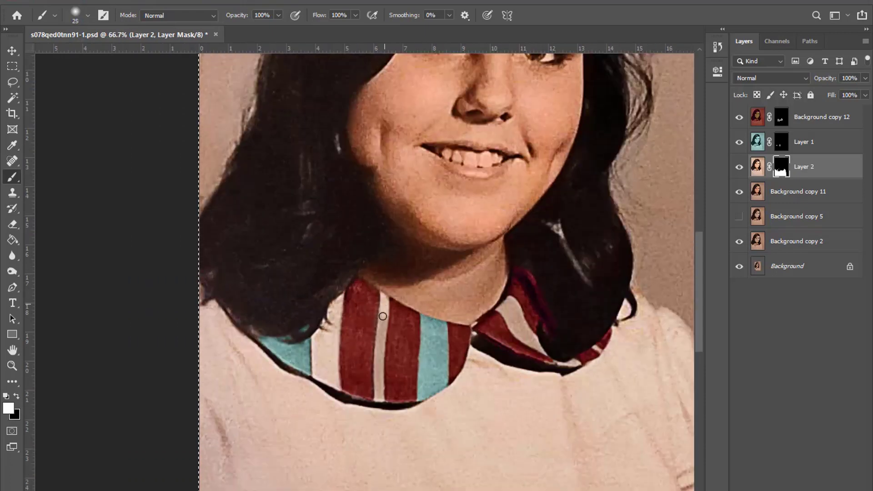
pyautogui.scroll(-1, 381, 327)
pyautogui.scroll(1, 487, 365)
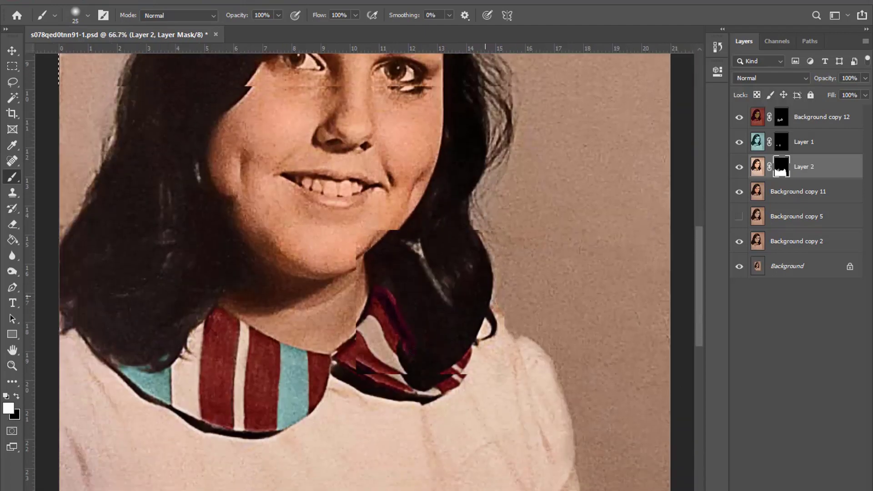
pyautogui.scroll(1, 345, 313)
pyautogui.press('[')
pyautogui.press('[')
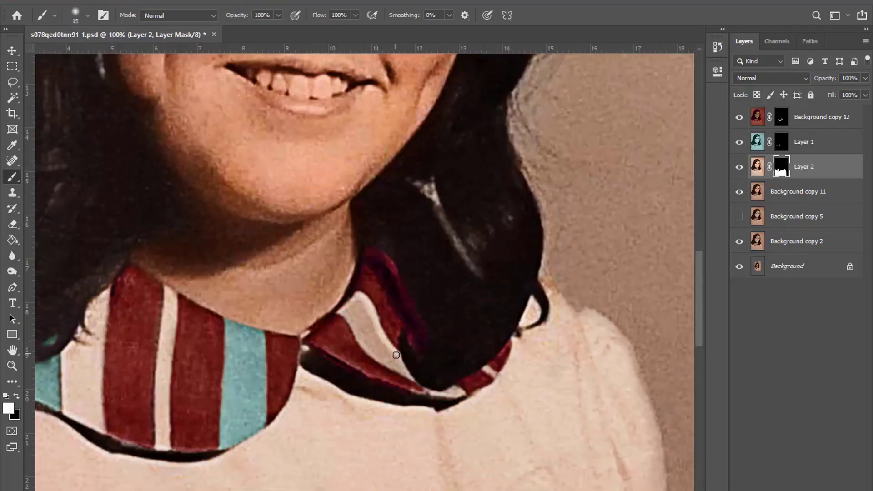
pyautogui.press(']')
pyautogui.press(']')
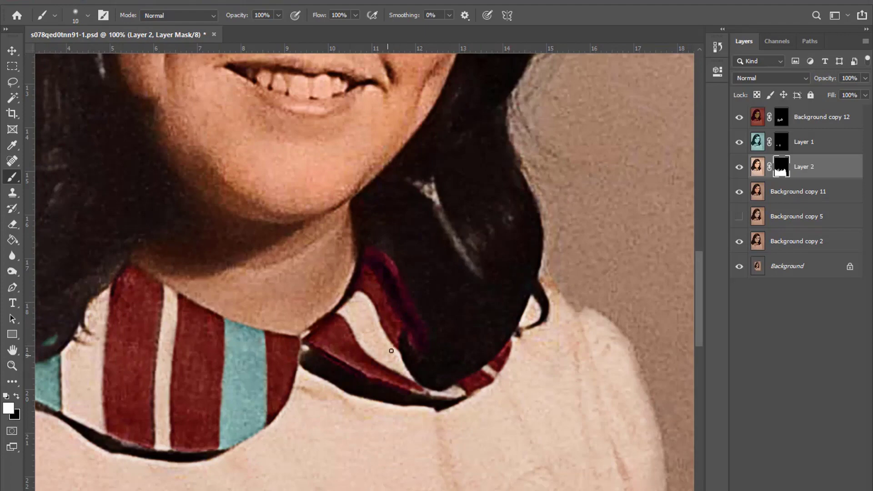
pyautogui.hotkey('ctrl', '0')
# - Color-balance Layer 2: midtones cyan-red +4, yellow-blue -4, highlights toward magenta and yellow
pyautogui.press('x')
pyautogui.click(75, 2)
pyautogui.moveTo(96, 27)
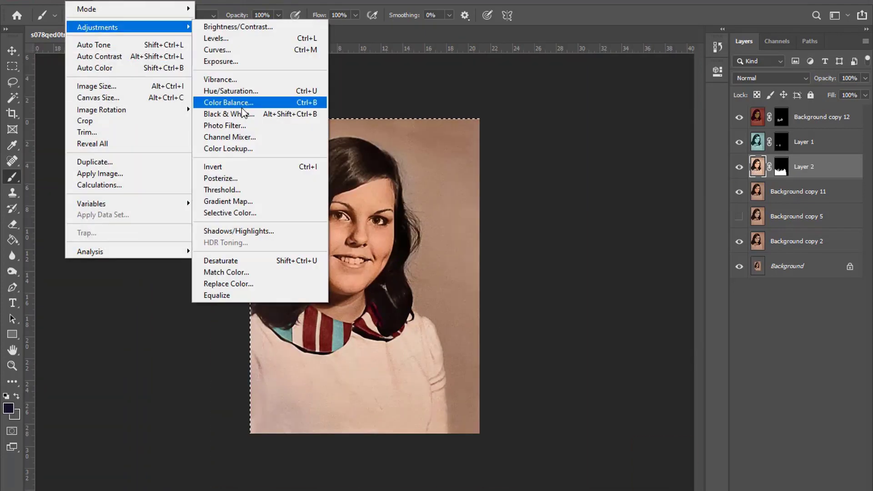
pyautogui.click(243, 107)
pyautogui.press('Up')
pyautogui.press('Up')
pyautogui.press('Up')
pyautogui.press('Tab')
pyautogui.press('Tab')
pyautogui.press('Down')
pyautogui.press('Down')
pyautogui.press('Down')
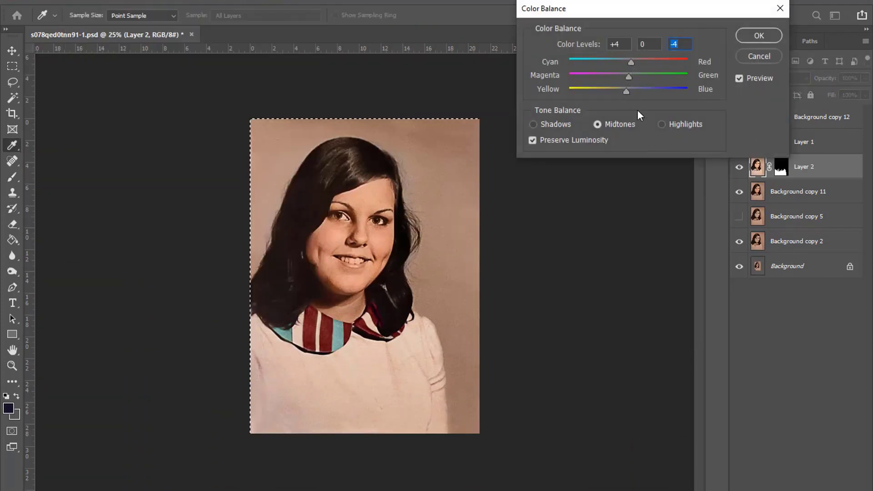
pyautogui.click(662, 124)
pyautogui.moveTo(629, 94); pyautogui.dragTo(626, 79)
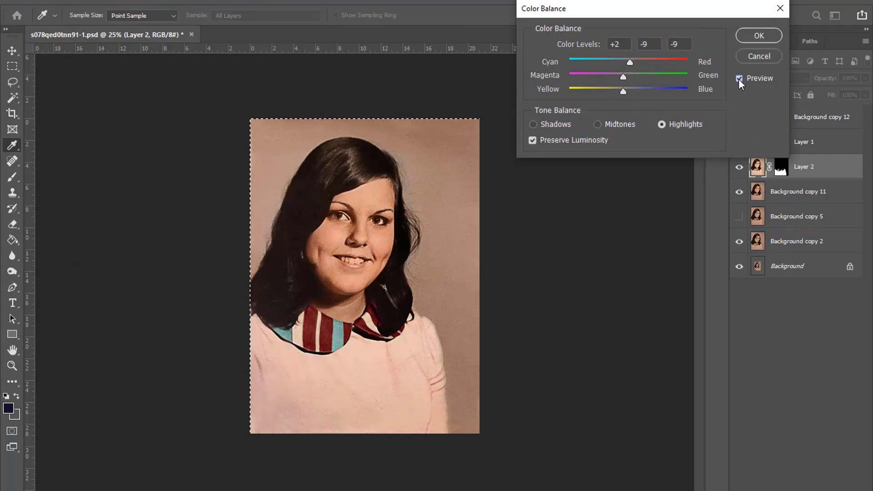
pyautogui.click(760, 35)
# - Raise Layer 2's brightness by 11 and shift its hue by +4
pyautogui.click(253, 28)
pyautogui.moveTo(618, 41); pyautogui.dragTo(622, 42)
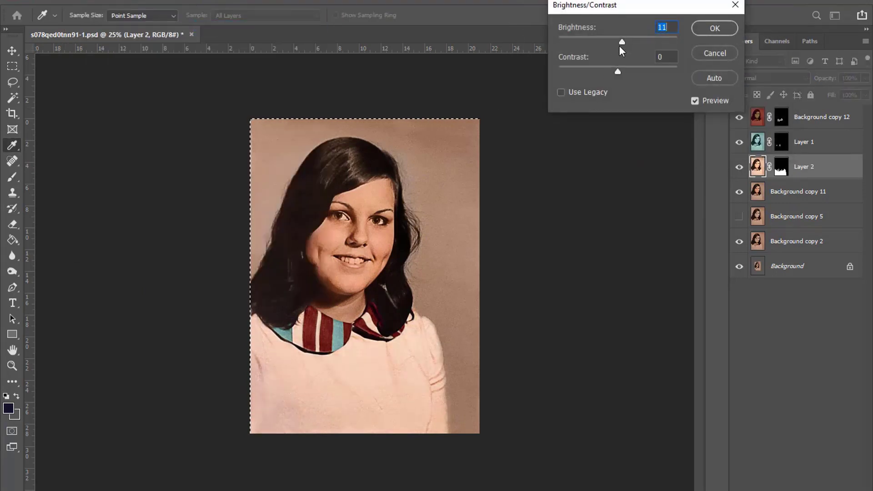
pyautogui.press('Return')
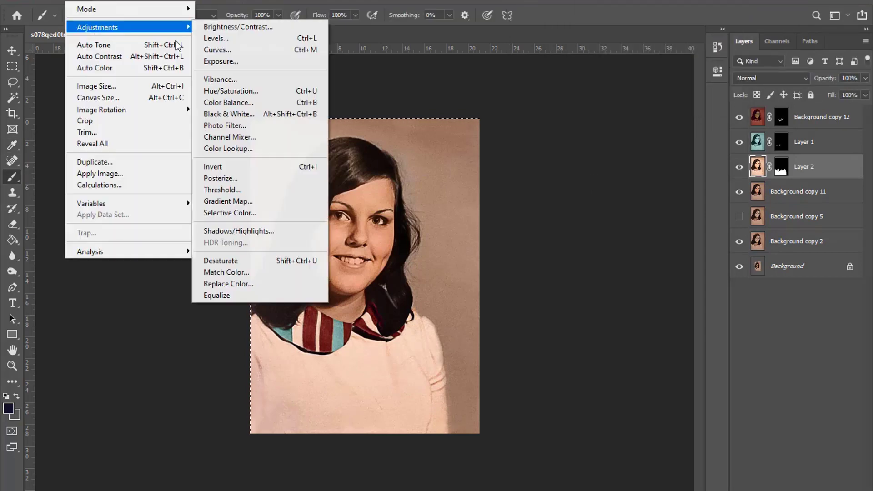
pyautogui.click(225, 89)
pyautogui.moveTo(632, 80); pyautogui.dragTo(638, 81)
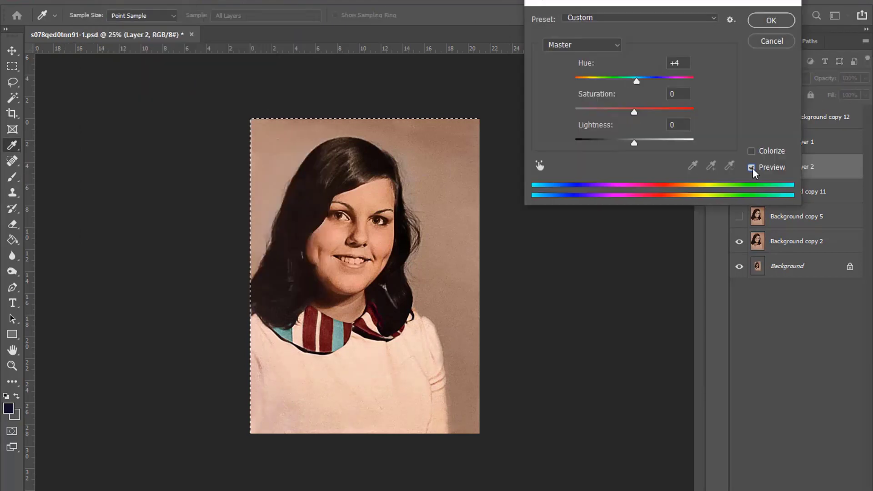
pyautogui.click(771, 20)
# - Compare before and after, then lower Layer 2's opacity to 67%
pyautogui.click(740, 167)
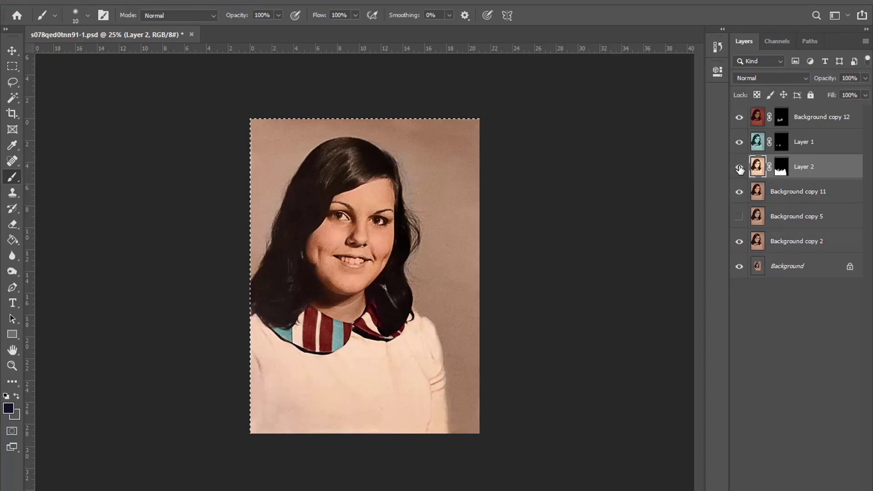
pyautogui.hotkey('ctrl', '+')
pyautogui.hotkey('ctrl', '+')
pyautogui.hotkey('ctrl', '-')
pyautogui.hotkey('ctrl', '-')
pyautogui.hotkey('ctrl', '+')
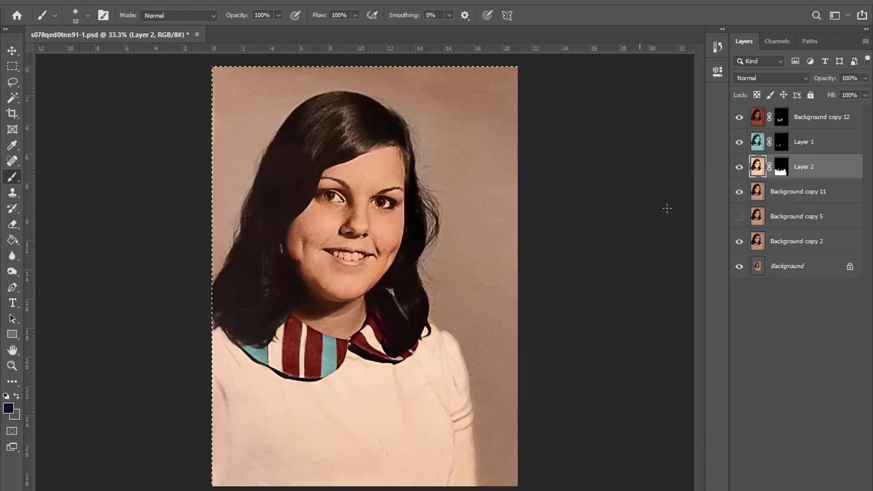
pyautogui.click(866, 78)
pyautogui.moveTo(867, 93); pyautogui.dragTo(845, 94)
pyautogui.hotkey('ctrl', '-')
pyautogui.hotkey('ctrl', '-')
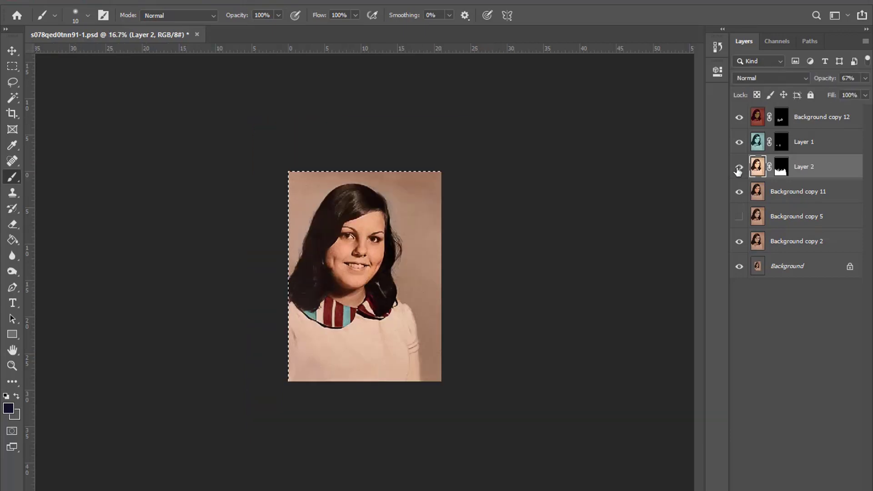
pyautogui.click(12, 365)
pyautogui.click(514, 280)
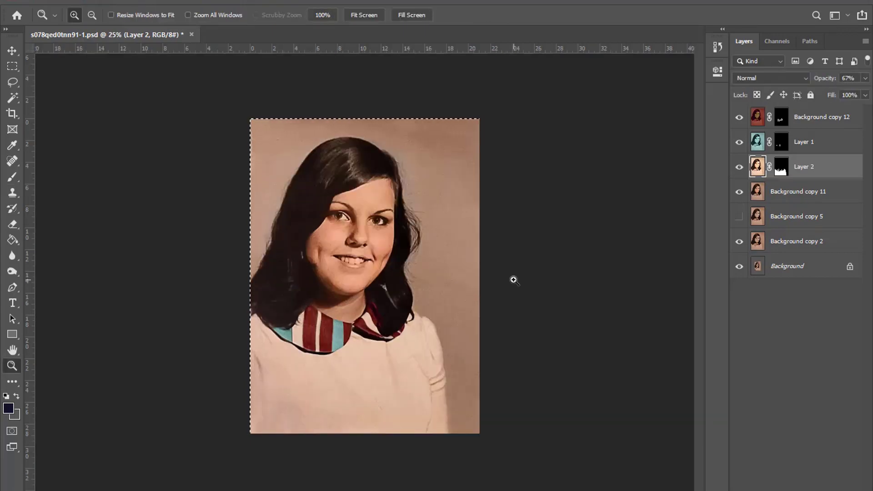
# - Merge Background copy 12 through Layer 2 into one layer
pyautogui.click(827, 191)
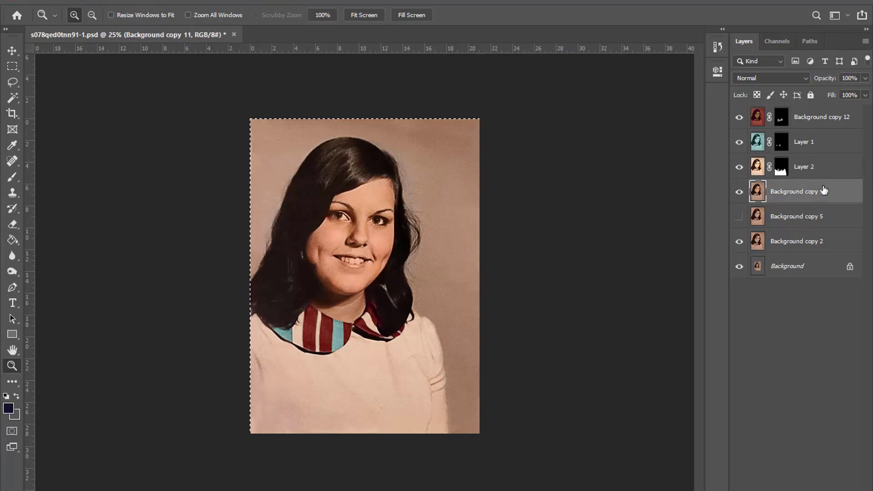
pyautogui.hotkey('ctrl', 'shift', 'alt', 'e')
pyautogui.keyDown('shift'); pyautogui.click(814, 117); pyautogui.keyUp('shift')
pyautogui.rightClick(814, 137)
pyautogui.click(706, 353)
# - Zoom in on the neckline and spot-heal a blemish on the sweater
pyautogui.click(442, 325)
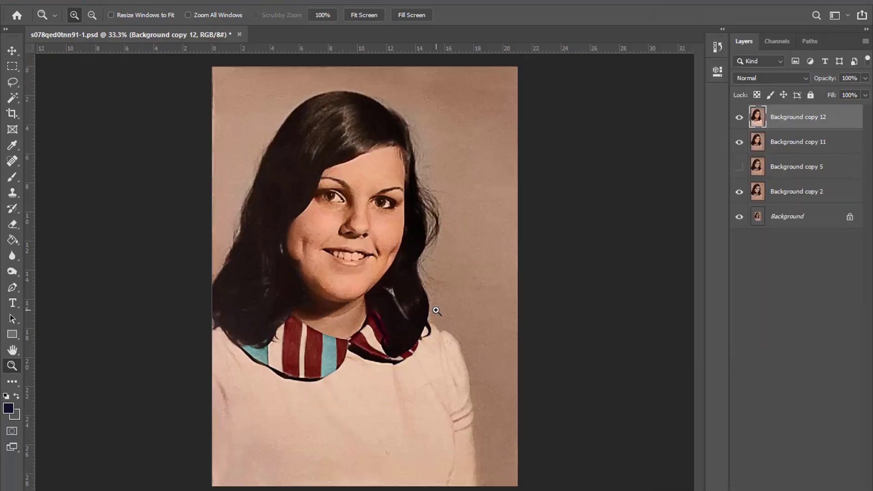
pyautogui.doubleClick(527, 322)
pyautogui.click(527, 321)
pyautogui.press('s')
pyautogui.scroll(-2, 460, 271)
pyautogui.scroll(-1, 460, 272)
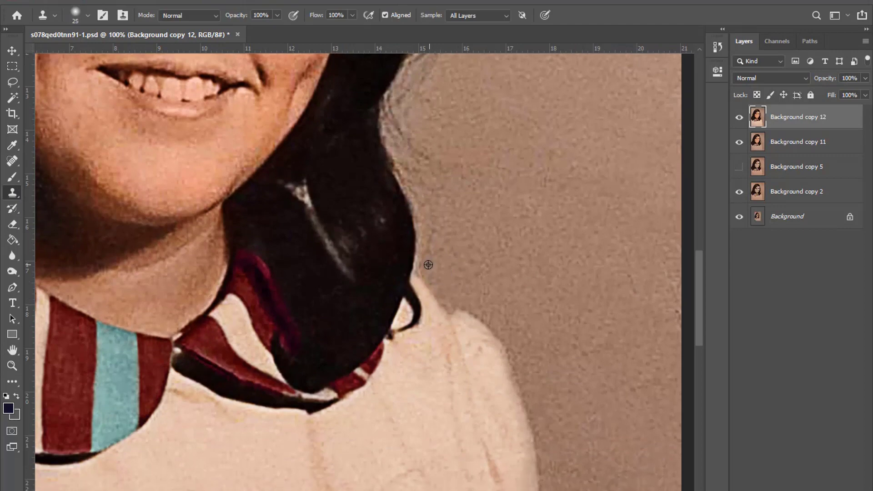
pyautogui.scroll(-5, 175, 374)
pyautogui.scroll(-4, 412, 363)
pyautogui.scroll(-1, 411, 363)
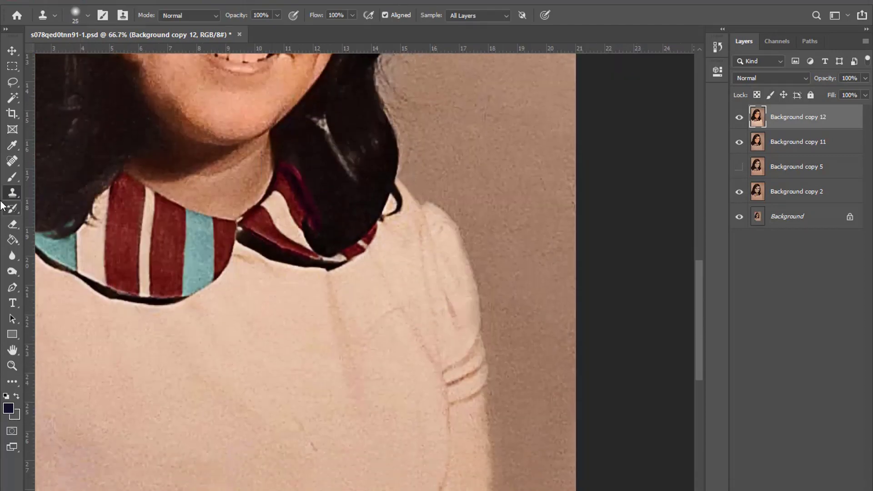
pyautogui.press('j')
pyautogui.moveTo(361, 335); pyautogui.dragTo(396, 306)
pyautogui.scroll(-2, 263, 243)
pyautogui.scroll(1, 264, 244)
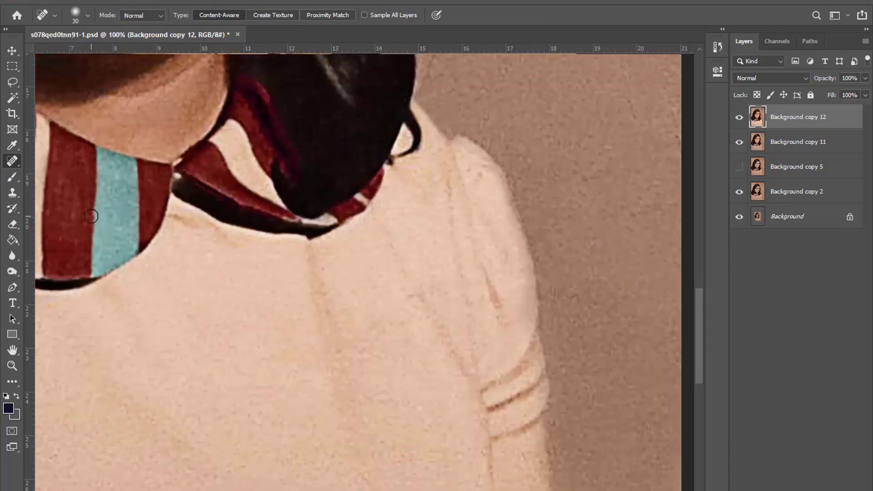
# - Clone away the orange speck beside the hair and compare the merged layer
pyautogui.press('s')
pyautogui.scroll(-3, 279, 312)
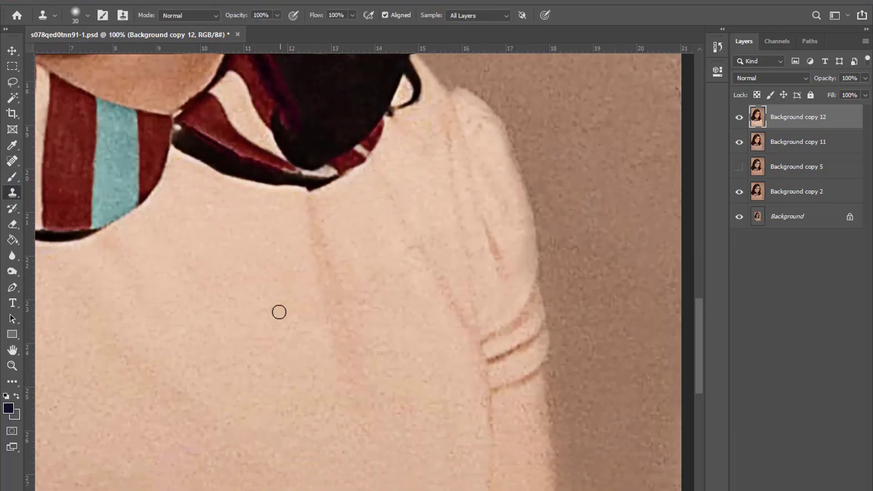
pyautogui.scroll(2, 421, 172)
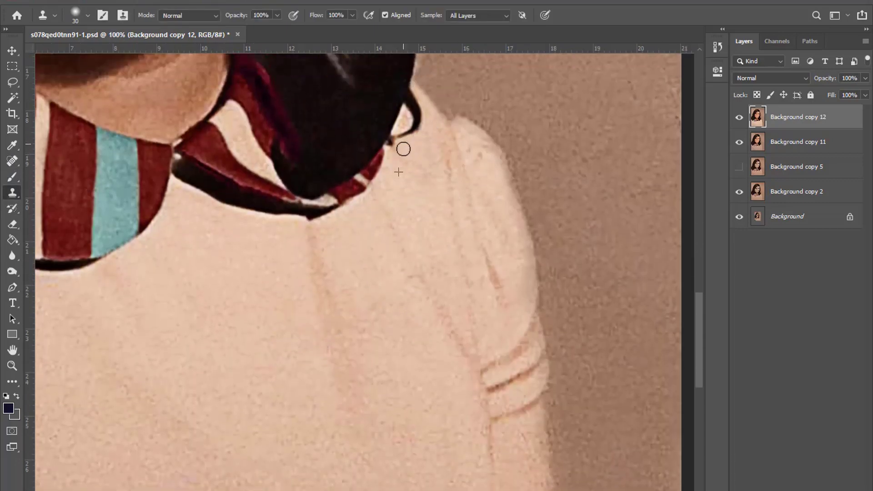
pyautogui.hotkey('ctrl', '-')
pyautogui.hotkey('ctrl', '-')
pyautogui.hotkey('ctrl', '-')
pyautogui.hotkey('ctrl', '-')
pyautogui.click(740, 118)
pyautogui.click(739, 118)
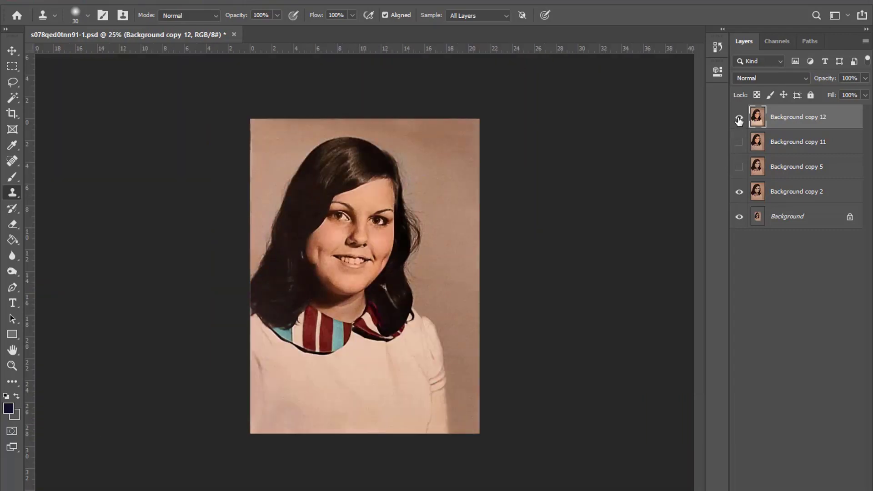
pyautogui.click(739, 118)
pyautogui.hotkey('ctrl', '+')
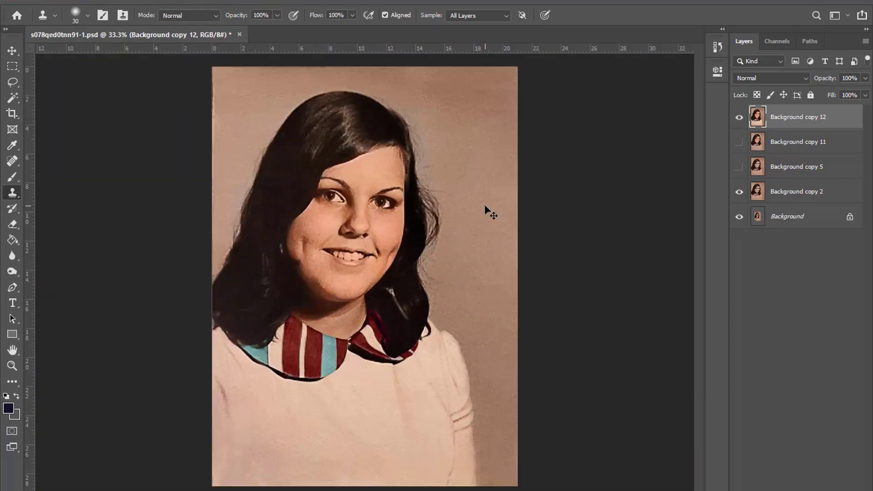
# - Duplicate Background copy 12 and darken the copy with Brightness/Contrast
pyautogui.hotkey('ctrl', 'j')
pyautogui.hotkey('alt', 'i')
pyautogui.press('a')
pyautogui.press('c')
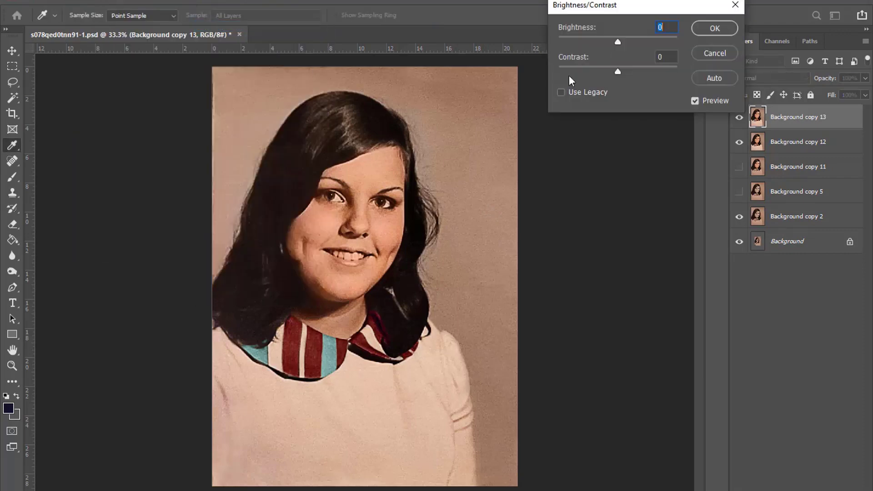
pyautogui.moveTo(618, 41); pyautogui.dragTo(606, 44)
pyautogui.press('Return')
# - Erase the darkening over the face, sweater, right shoulder and sleeve
pyautogui.press('e')
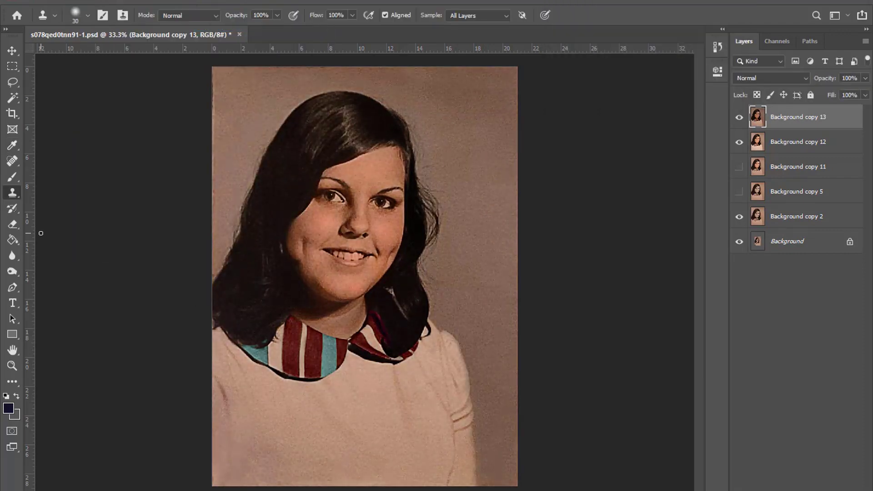
pyautogui.press('[')
pyautogui.press('[')
pyautogui.press('[')
pyautogui.moveTo(283, 253)
pyautogui.mouseDown()
pyautogui.moveTo(444, 429)
pyautogui.moveTo(405, 376)
pyautogui.moveTo(392, 137)
pyautogui.mouseUp()
pyautogui.press('[')
pyautogui.press('[')
pyautogui.press('[')
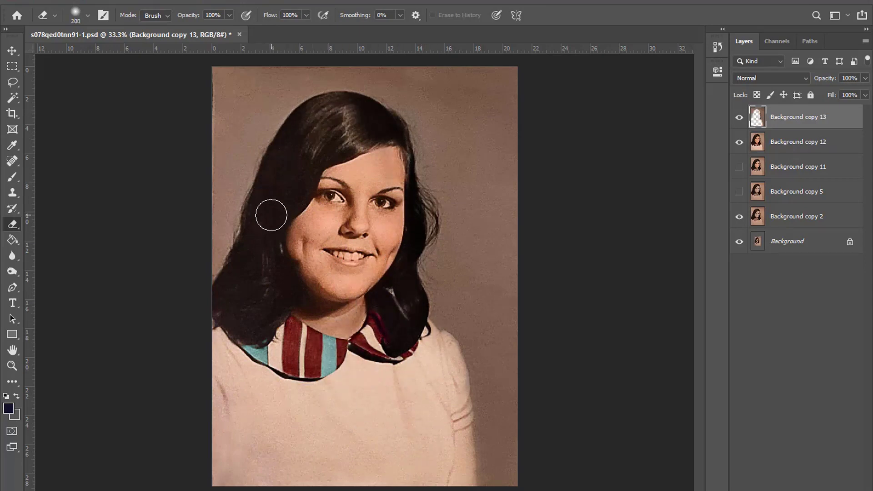
pyautogui.click(740, 118)
pyautogui.moveTo(451, 350)
pyautogui.mouseDown()
pyautogui.moveTo(446, 345)
pyautogui.moveTo(460, 382)
pyautogui.moveTo(465, 456)
pyautogui.mouseUp()
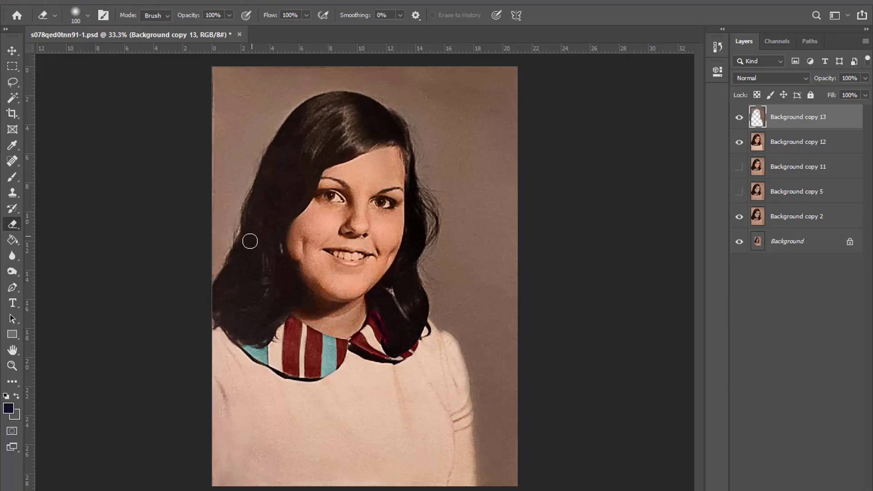
pyautogui.press(']')
pyautogui.press(']')
pyautogui.press(']')
pyautogui.hotkey('ctrl', '-')
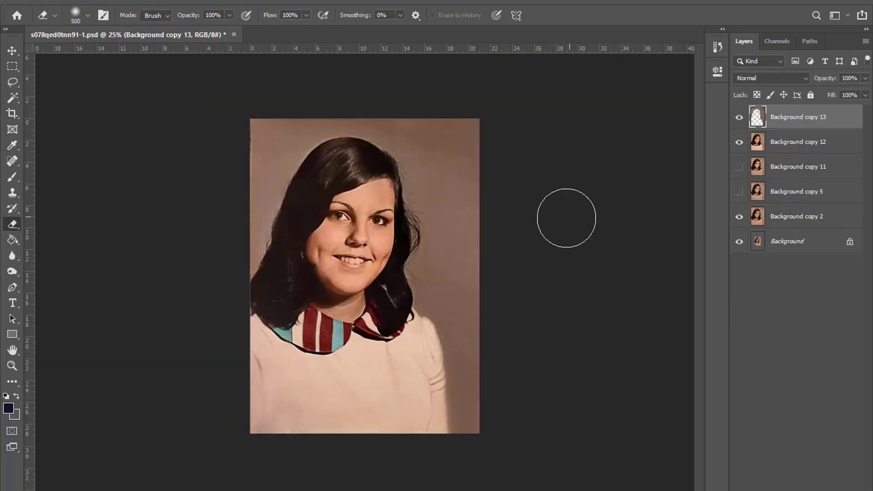
pyautogui.rightClick(566, 218)
pyautogui.click(634, 97)
# - Slightly raise saturation, then merge Background copy 12 into Background copy 13
pyautogui.click(68, 3)
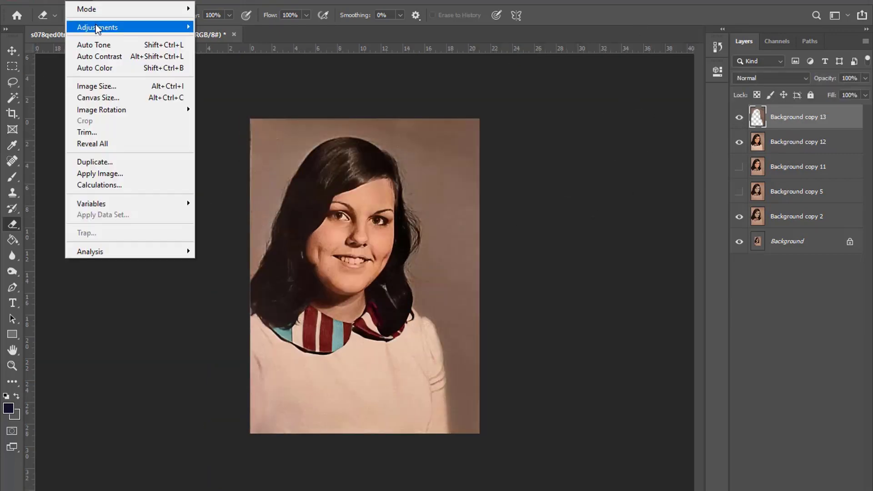
pyautogui.click(227, 81)
pyautogui.moveTo(621, 112); pyautogui.dragTo(623, 108)
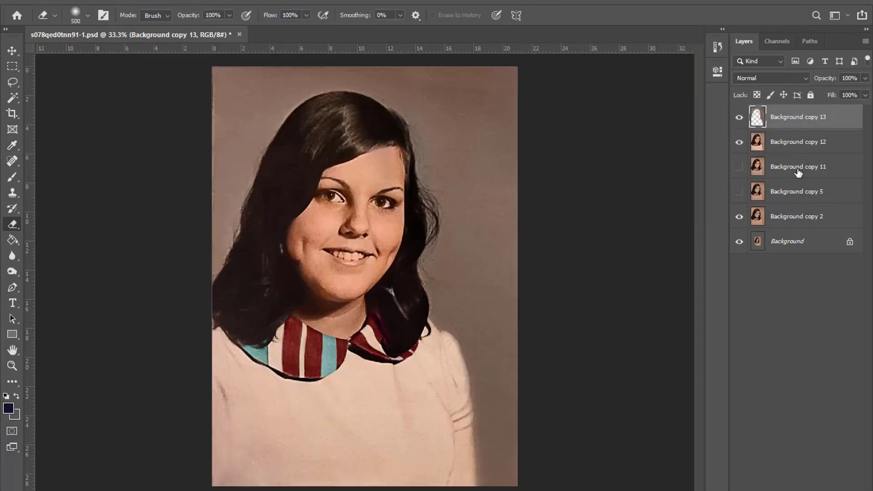
pyautogui.keyDown('shift'); pyautogui.click(800, 144); pyautogui.keyUp('shift')
pyautogui.rightClick(801, 145)
pyautogui.click(751, 363)
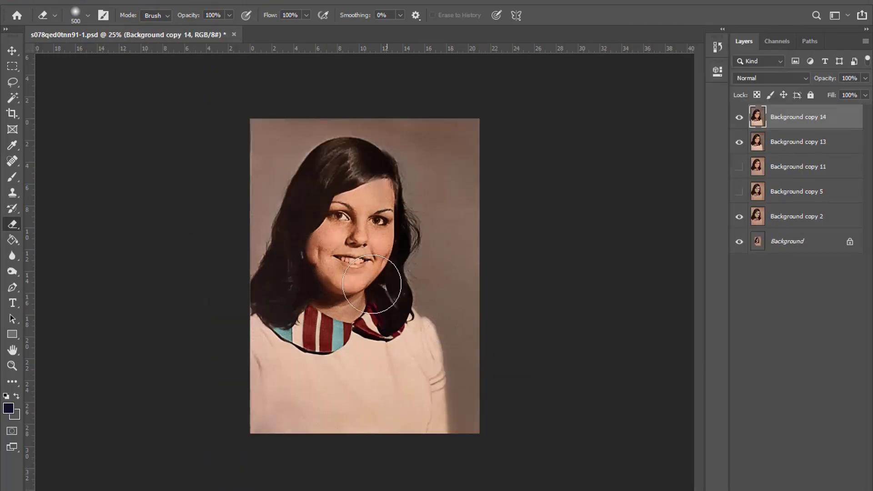
# - Brighten Background copy 14 with Brightness/Contrast
pyautogui.click(227, 16)
pyautogui.moveTo(618, 42); pyautogui.dragTo(624, 39)
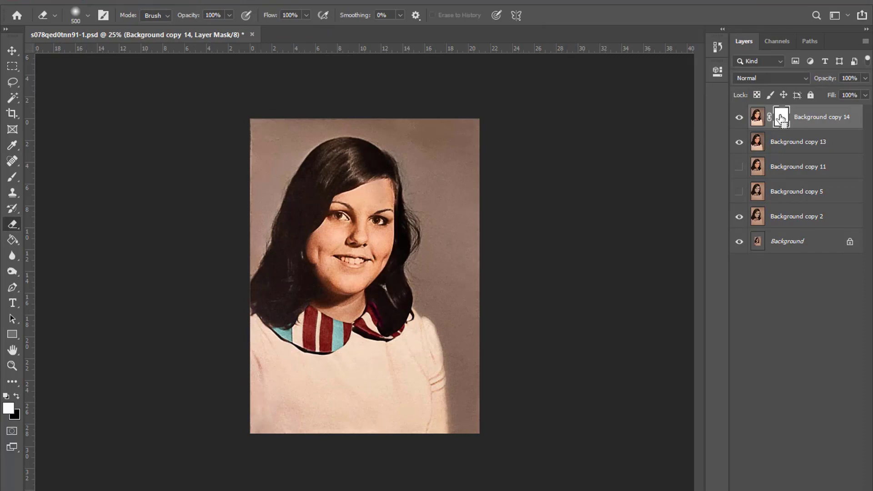
pyautogui.hotkey('ctrl', 'a')
# - Add a black layer mask and paint white to reveal the brightened layer over the face
pyautogui.hotkey('ctrl', 'i')
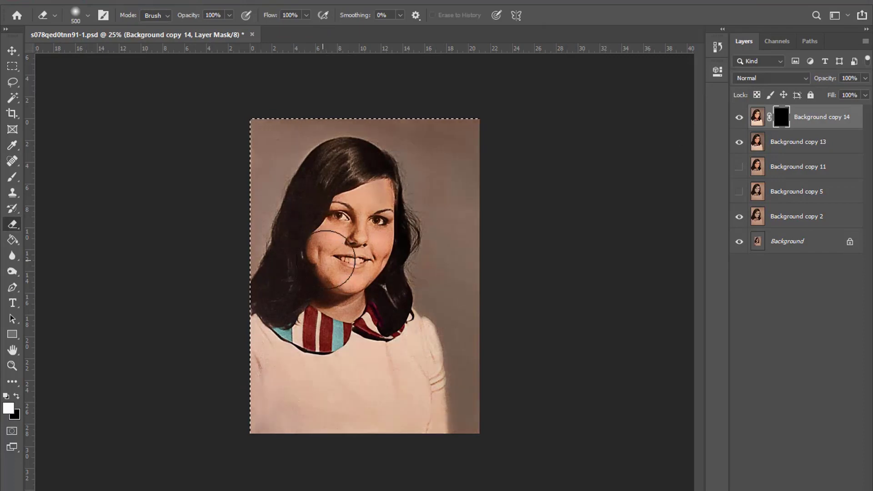
pyautogui.press('b')
pyautogui.press(']')
pyautogui.press(']')
pyautogui.moveTo(353, 262); pyautogui.dragTo(364, 219)
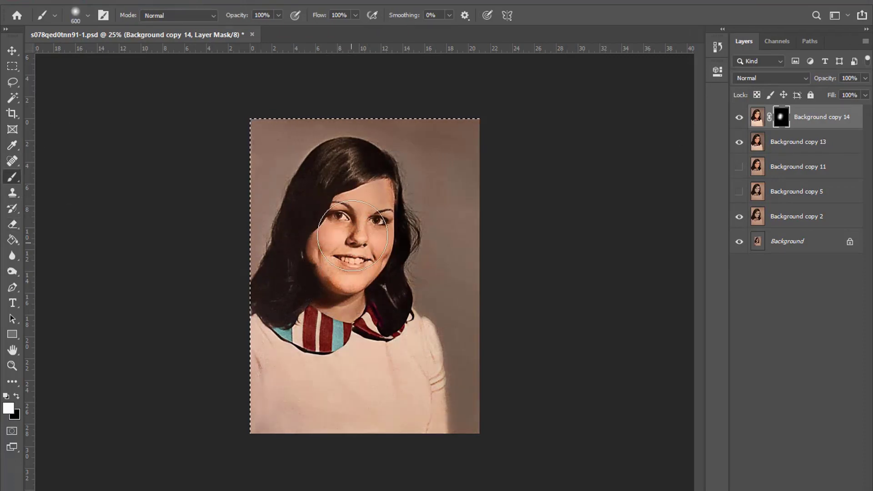
pyautogui.press('[')
pyautogui.press('[')
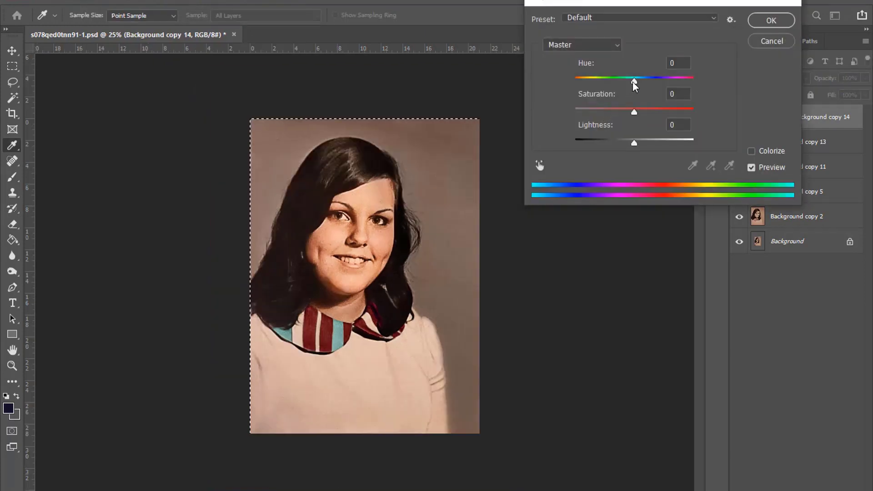
# - Shift the layer's hue slightly and reduce Yellows saturation to -23 in Hue/Saturation
pyautogui.moveTo(635, 80); pyautogui.dragTo(633, 80)
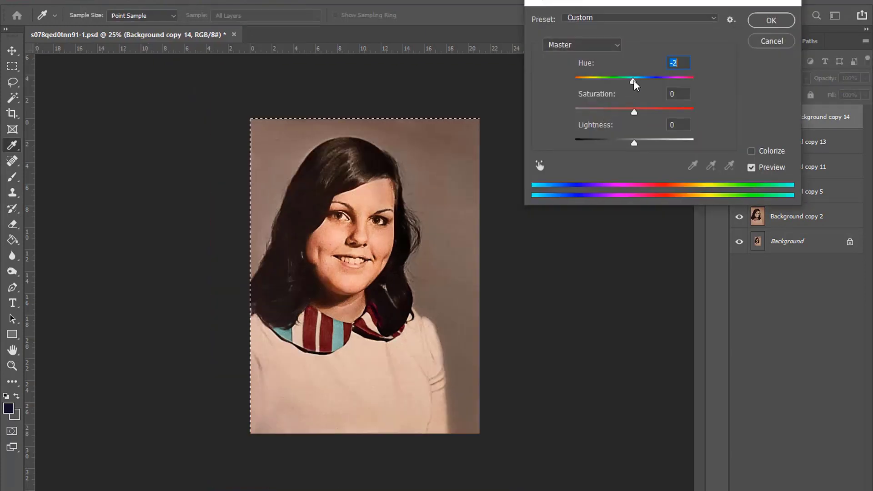
pyautogui.click(772, 20)
pyautogui.press('b')
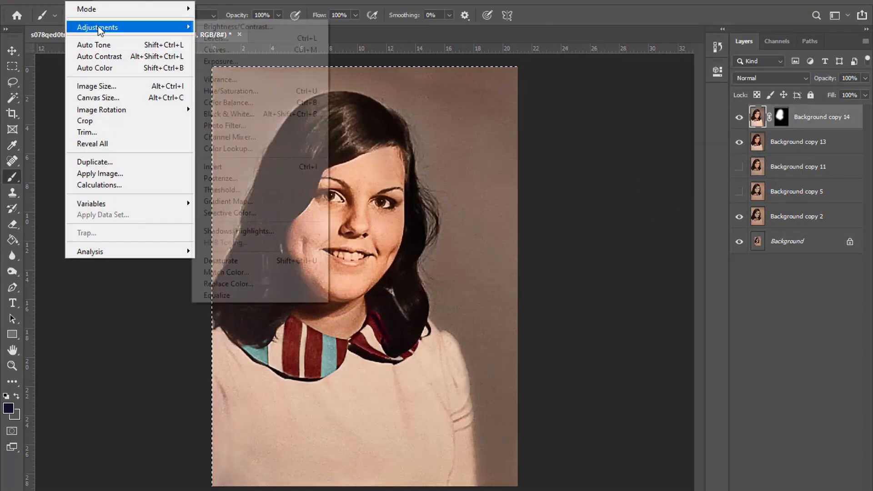
pyautogui.click(615, 46)
pyautogui.click(587, 70)
pyautogui.moveTo(634, 114); pyautogui.dragTo(622, 115)
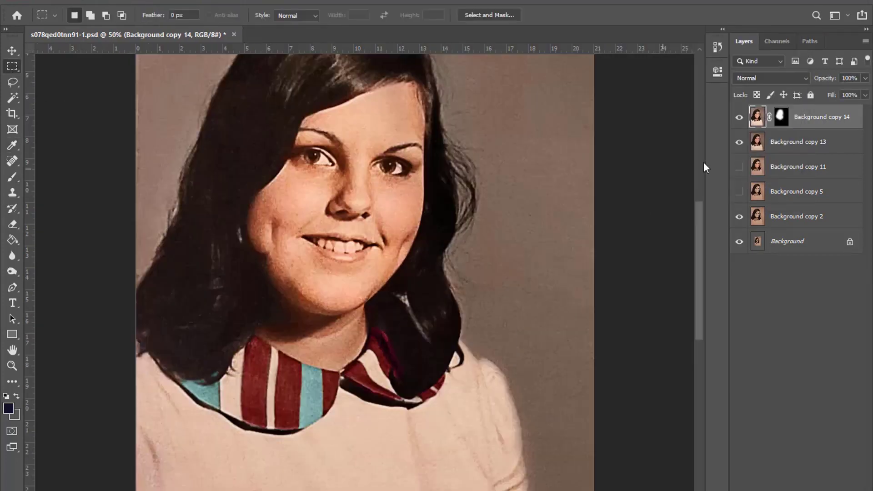
# - Merge Background copy 14 down into copy 13 and duplicate it as Background copy 15
pyautogui.rightClick(798, 142)
pyautogui.click(716, 353)
pyautogui.hotkey('ctrl', 'j')
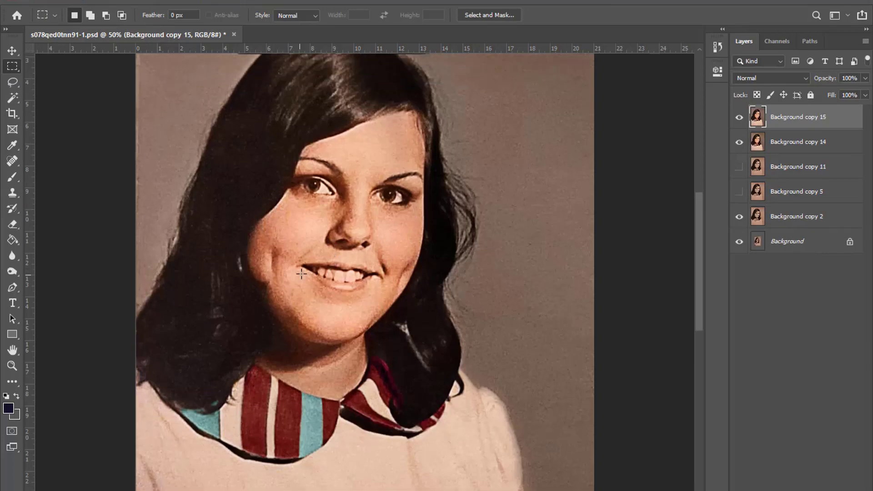
pyautogui.scroll(2, 276, 232)
pyautogui.hotkey('ctrl', '-')
# - Lower copy 15's saturation to -33 and add a black mask hiding the layer
pyautogui.click(224, 93)
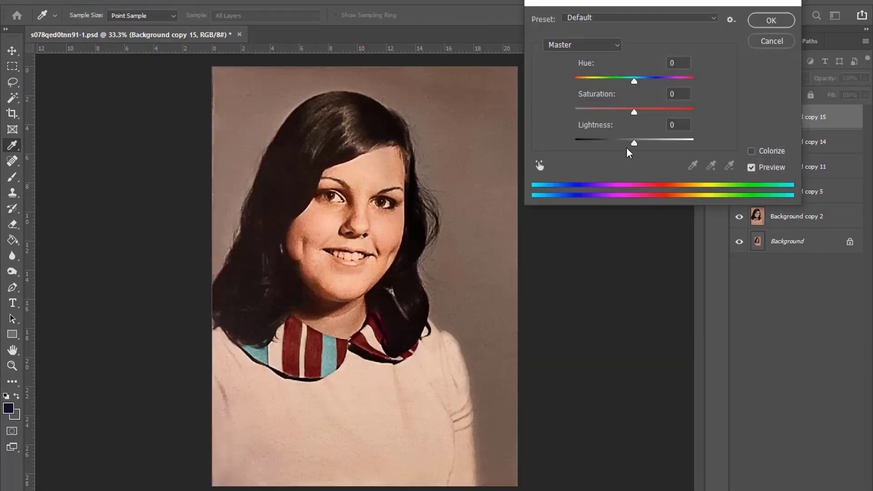
pyautogui.moveTo(634, 112); pyautogui.dragTo(615, 113)
pyautogui.press('Return')
pyautogui.press('m')
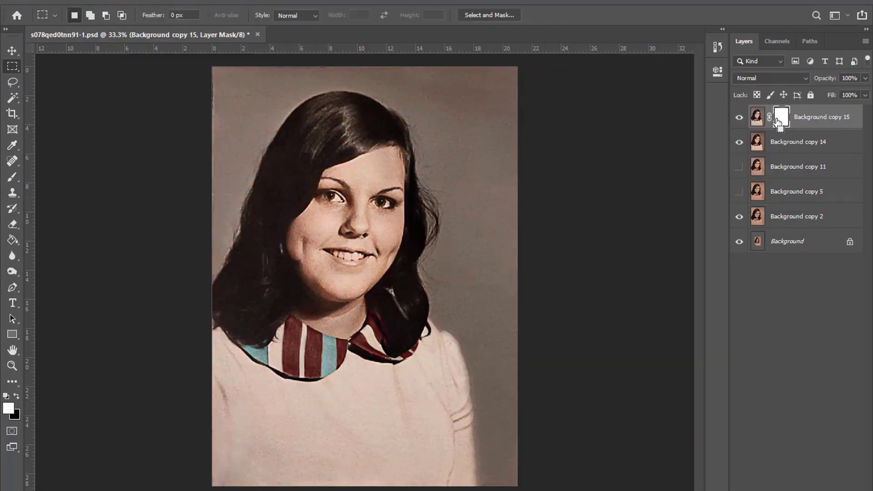
pyautogui.hotkey('ctrl', 'i')
pyautogui.hotkey('ctrl', 'a')
# - Paint white on the mask over the teeth and eyes
pyautogui.hotkey('ctrl', '+')
pyautogui.hotkey('ctrl', '+')
pyautogui.press('b')
pyautogui.scroll(-1, 265, 258)
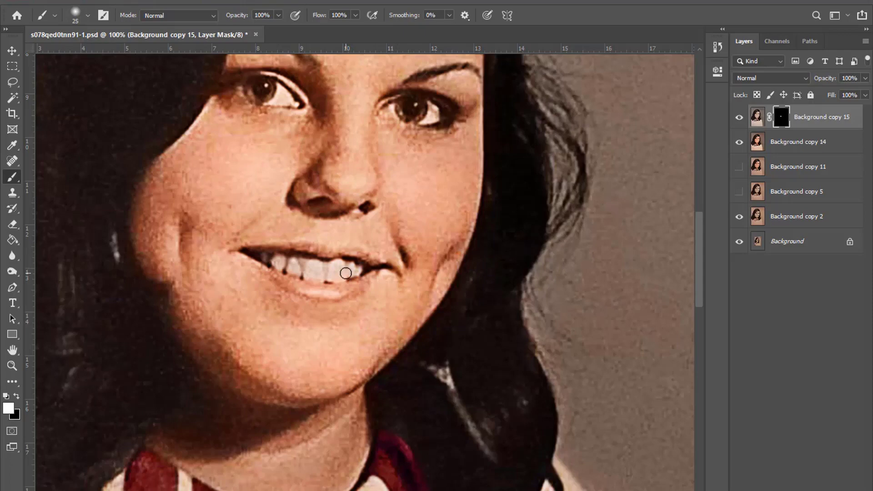
pyautogui.press('[')
pyautogui.click(740, 119)
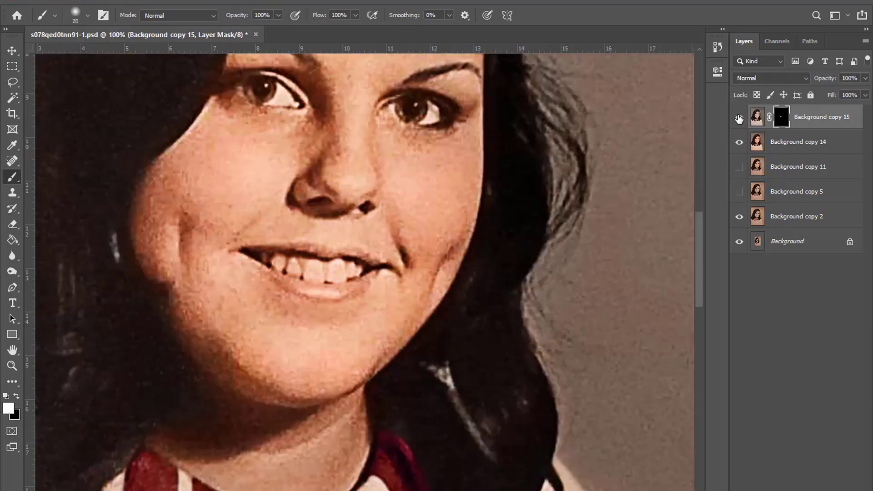
pyautogui.scroll(2, 247, 128)
pyautogui.press(']')
pyautogui.press(']')
pyautogui.press(']')
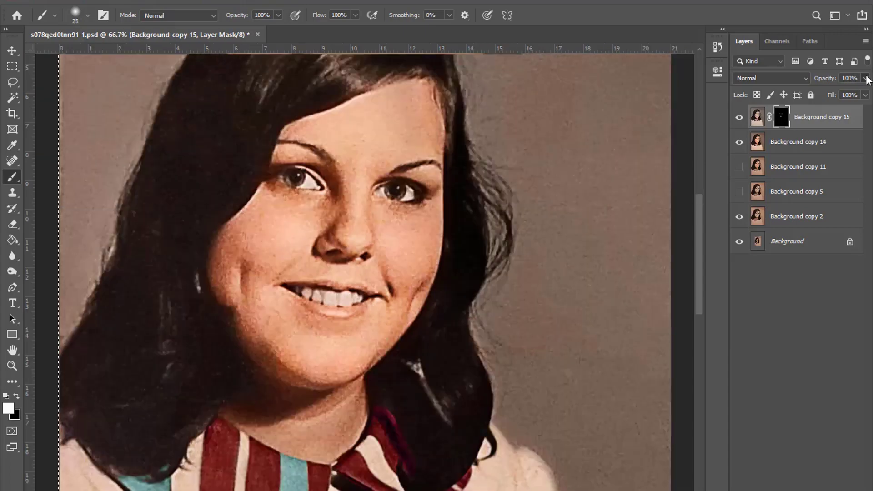
# - Set Background copy 15 to 58% opacity and touch up the mask around the mouth
pyautogui.click(866, 78)
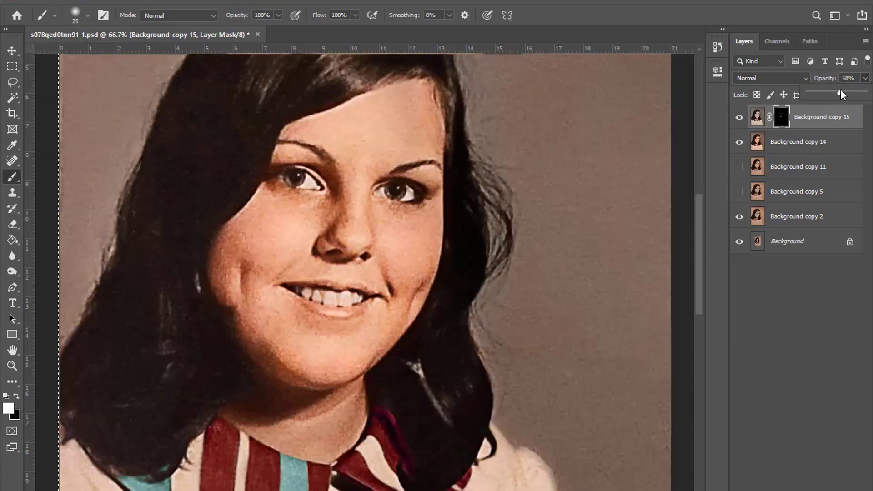
pyautogui.moveTo(867, 93); pyautogui.dragTo(841, 94)
pyautogui.click(11, 225)
pyautogui.hotkey('ctrl', '+')
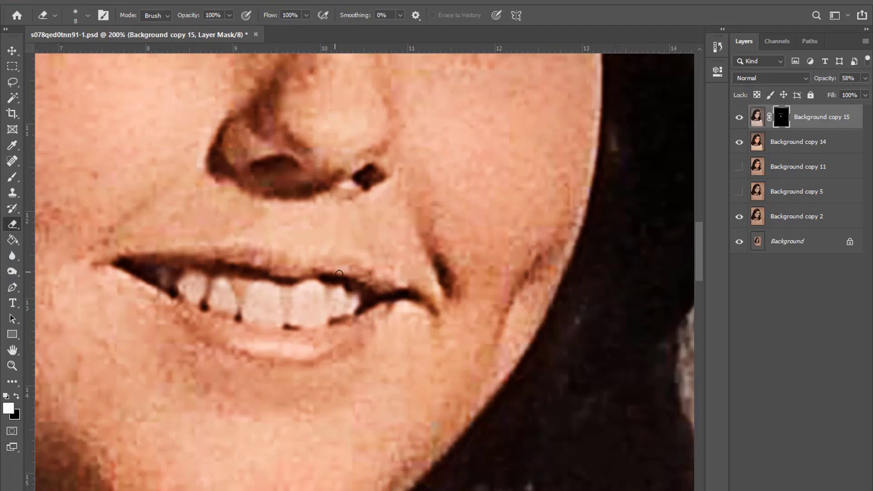
pyautogui.hotkey('ctrl', '-')
pyautogui.hotkey('ctrl', '-')
pyautogui.hotkey('ctrl', '-')
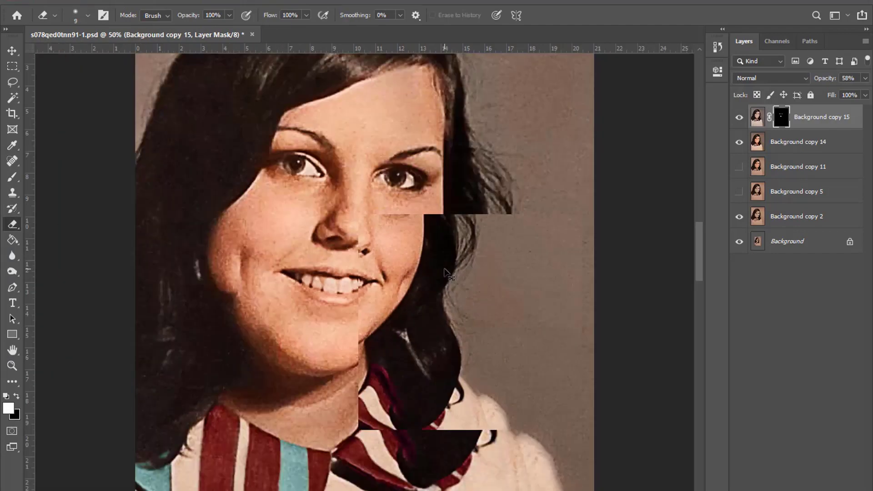
pyautogui.hotkey('ctrl', '-')
pyautogui.hotkey('ctrl', '+')
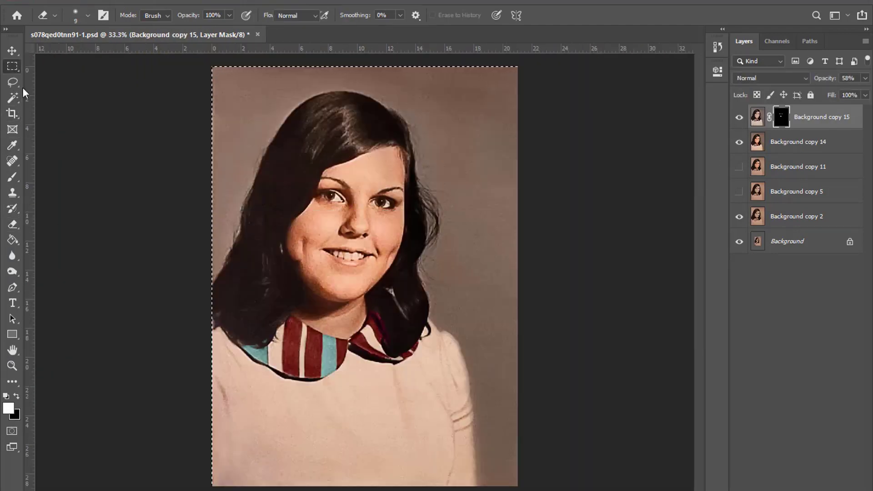